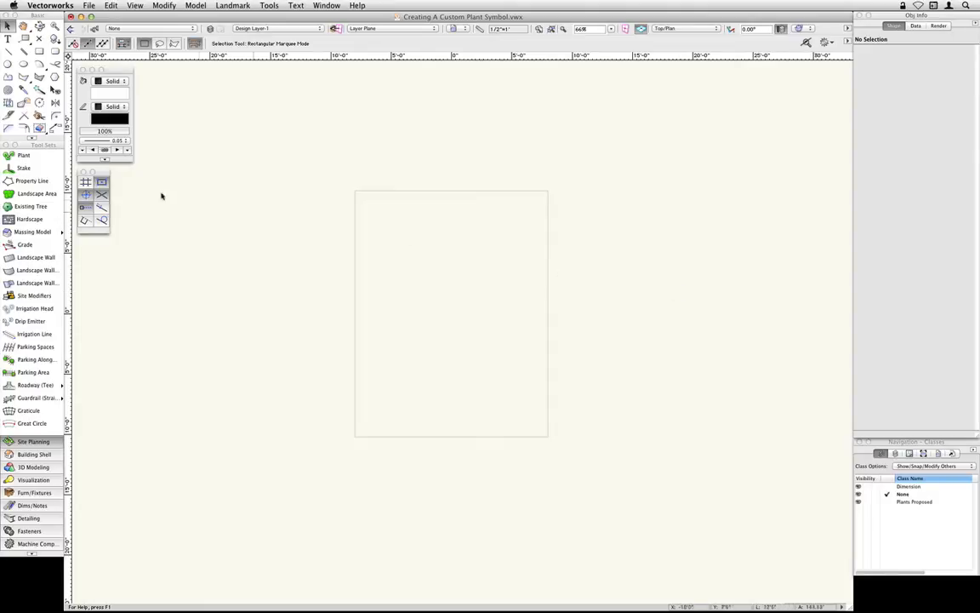
# - Place a single Medium Shrub 04 plant in the upper part of the page, at about X 4'7", Y 6'8"
pyautogui.doubleClick(36, 157)
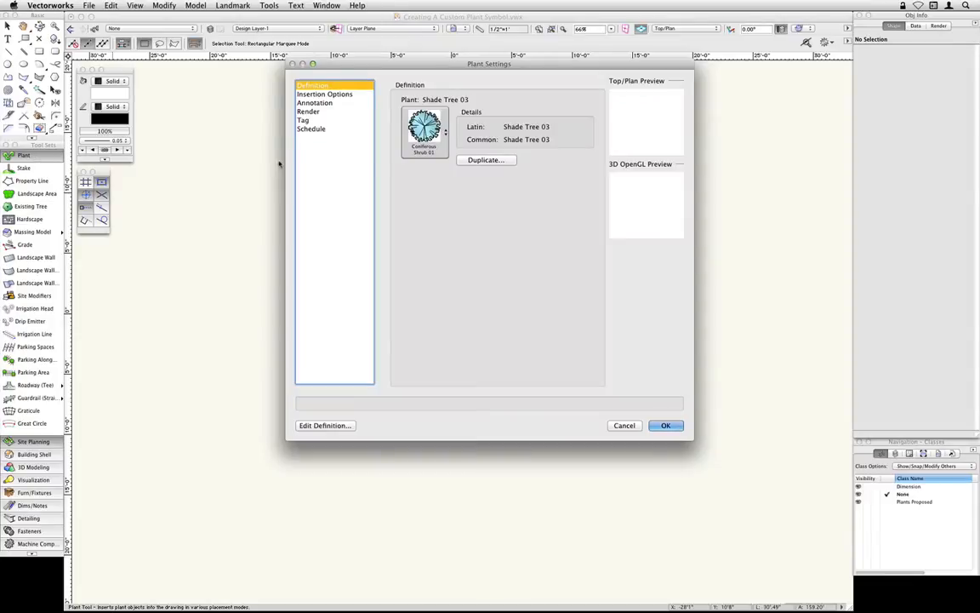
pyautogui.click(423, 129)
pyautogui.click(417, 254)
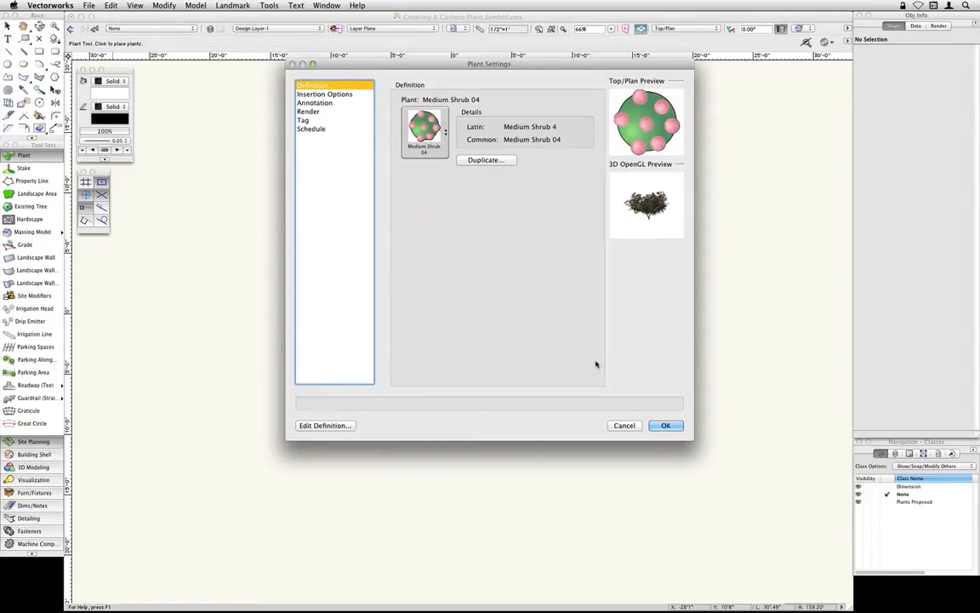
pyautogui.click(666, 425)
pyautogui.click(511, 238)
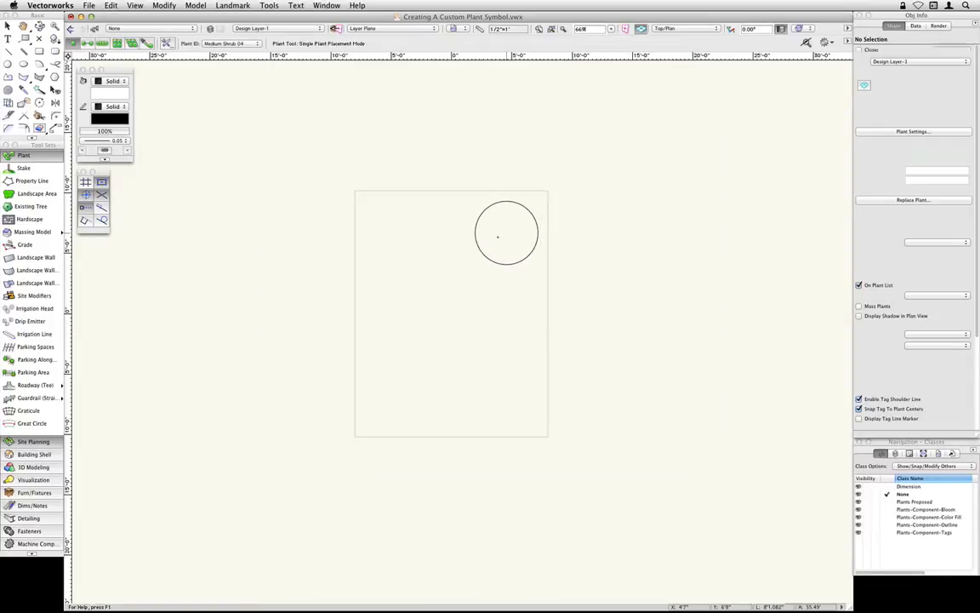
# - Place a single Shade Tree 03 plant at about X -14'7", Y -4'1", overlapping the page's left edge, and deselect it
pyautogui.click(169, 44)
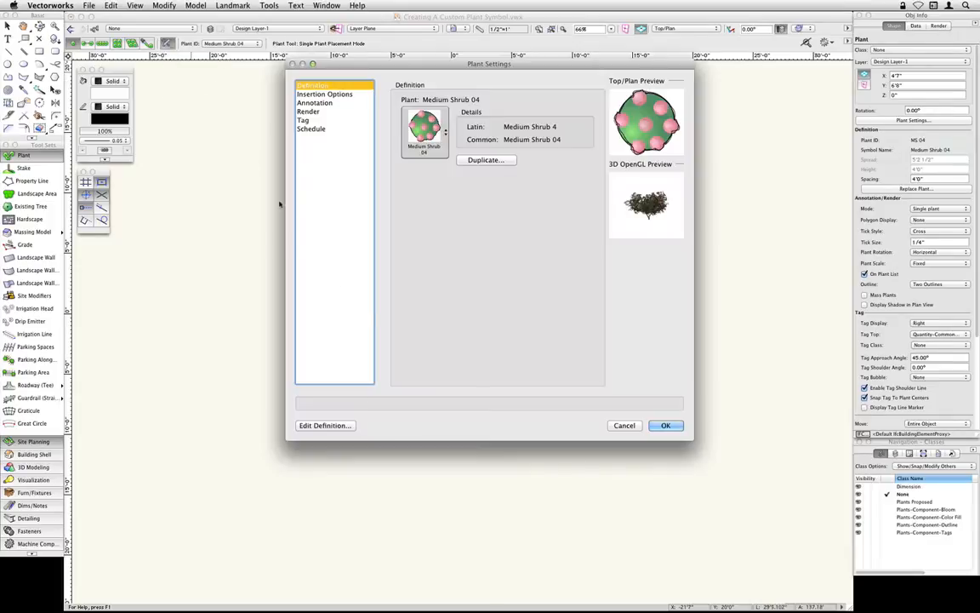
pyautogui.click(424, 131)
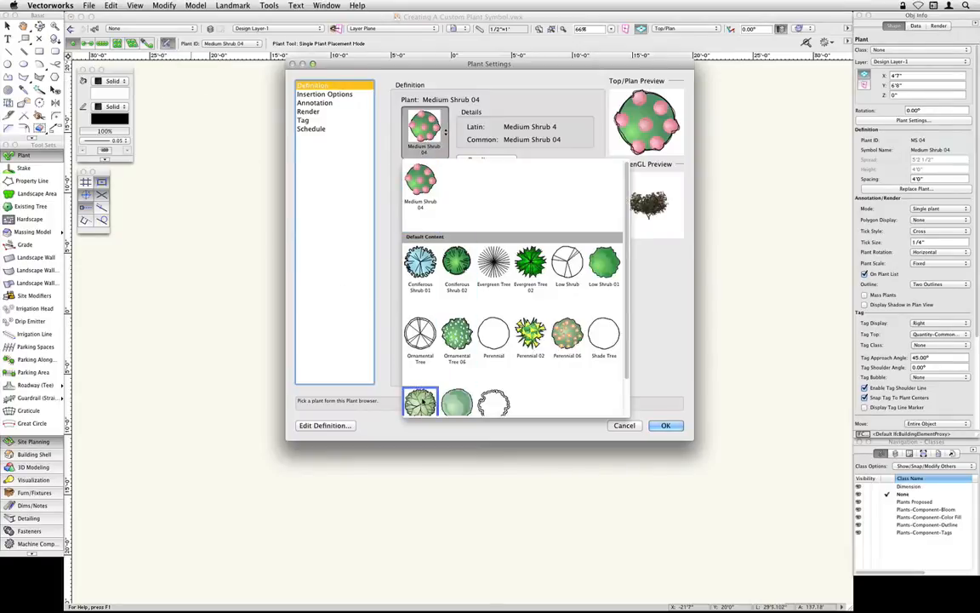
pyautogui.click(421, 402)
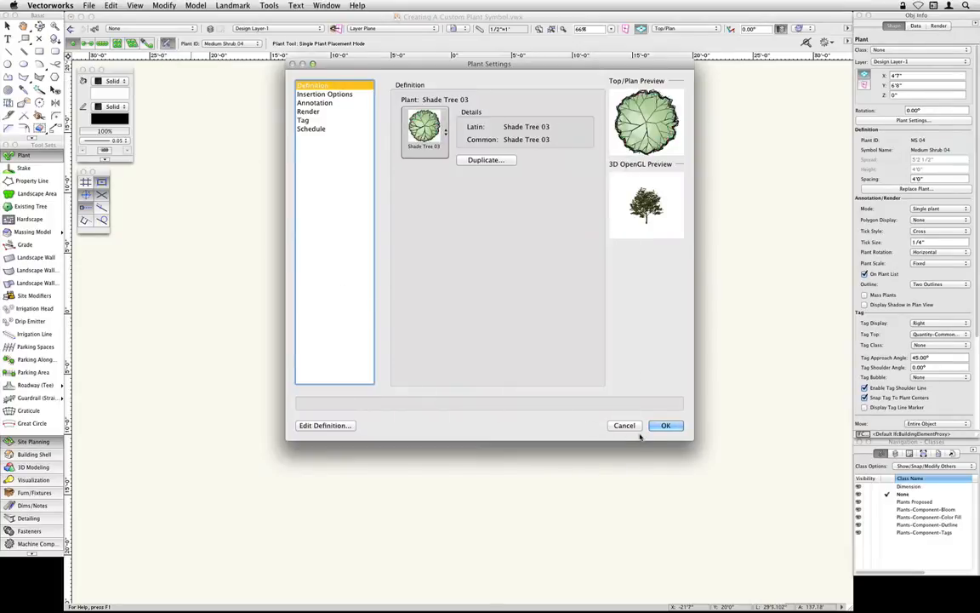
pyautogui.click(665, 426)
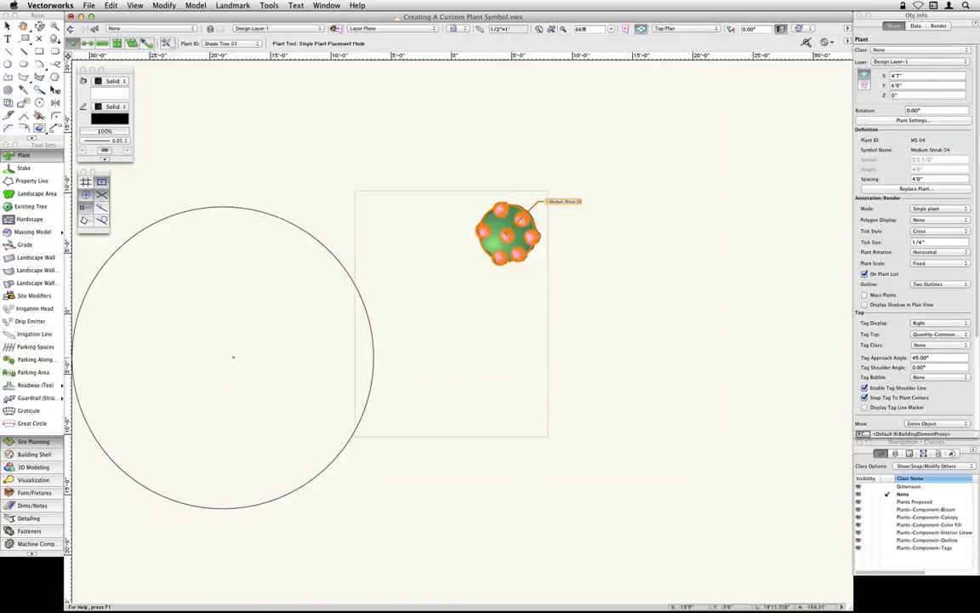
pyautogui.click(274, 362)
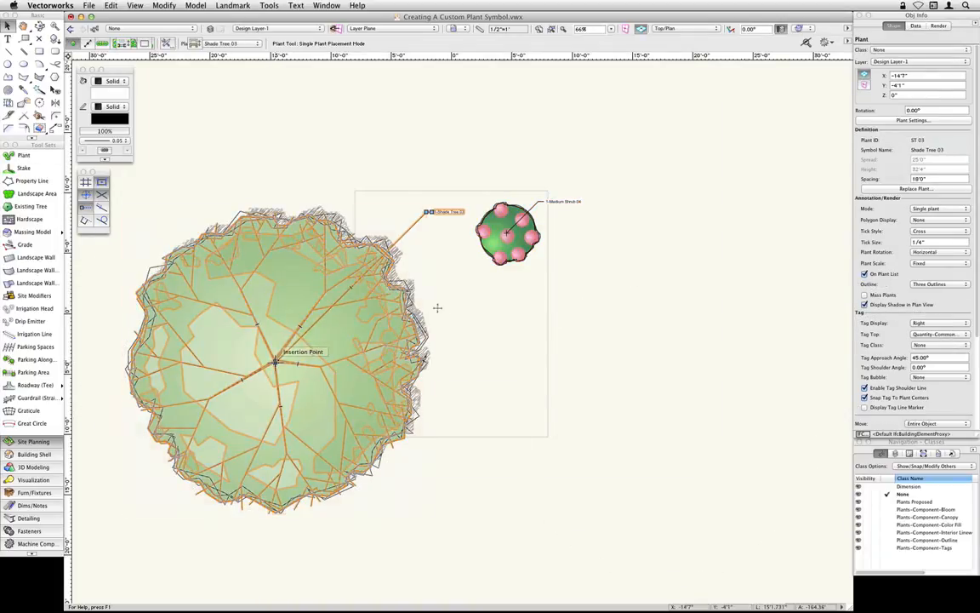
pyautogui.press('x')
pyautogui.click(497, 294)
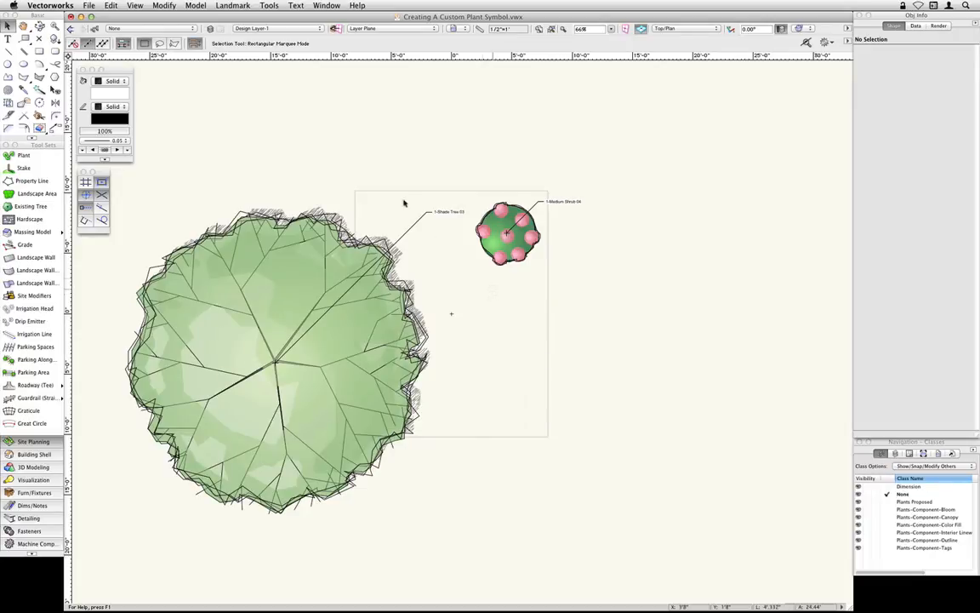
# - Review the attributes of the plant component classes in the Organization dialog
pyautogui.click(94, 28)
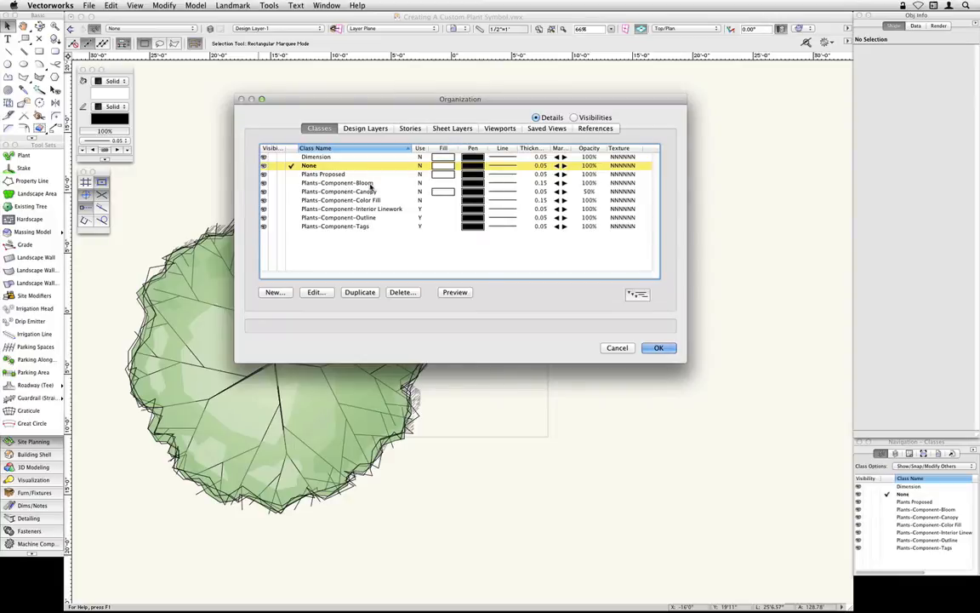
pyautogui.click(658, 349)
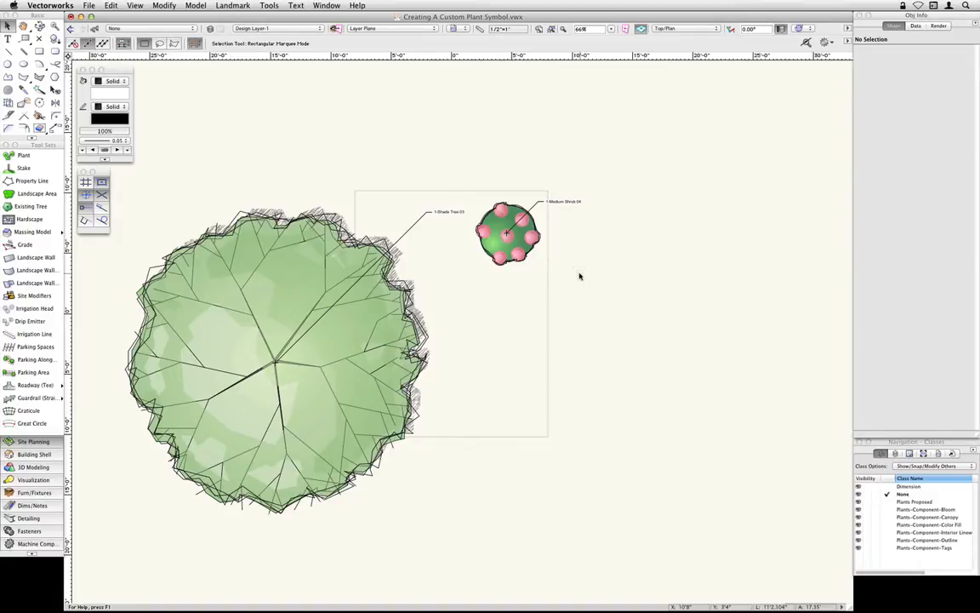
# - Insert a Perennial 03 from the Plant Objects library below the medium shrub, at about X 3'4", Y -2'6"
pyautogui.press('super+r')
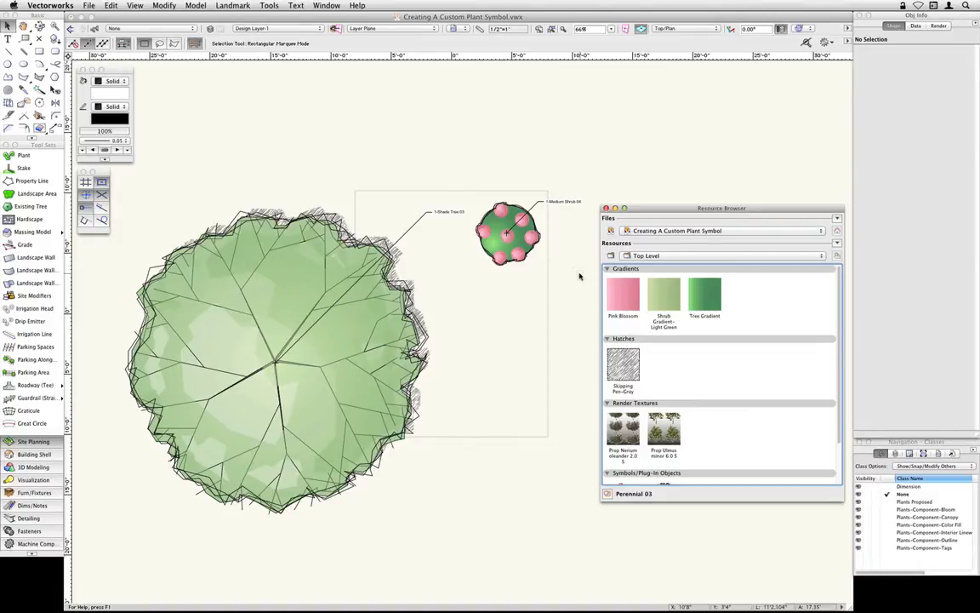
pyautogui.click(754, 233)
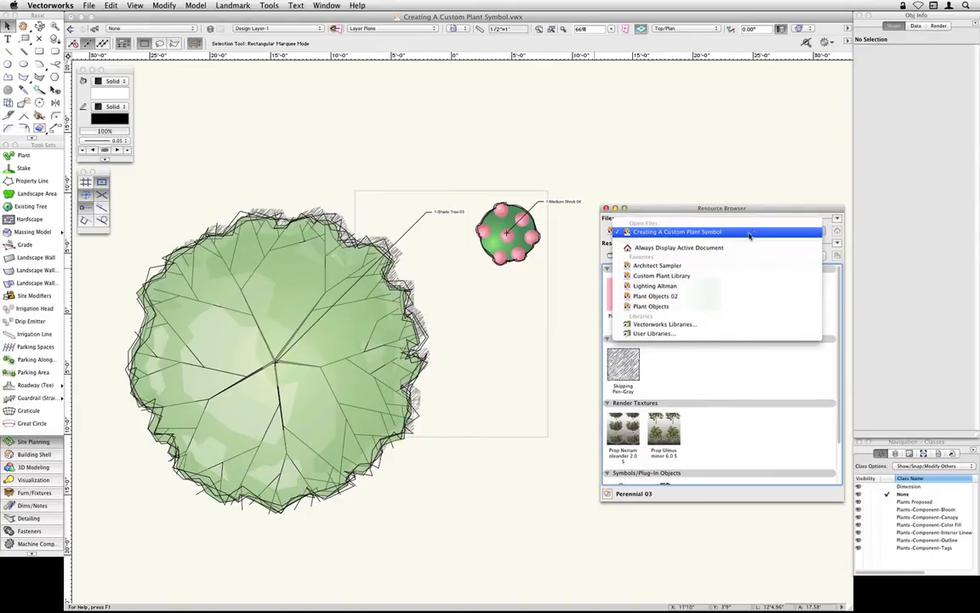
pyautogui.click(686, 308)
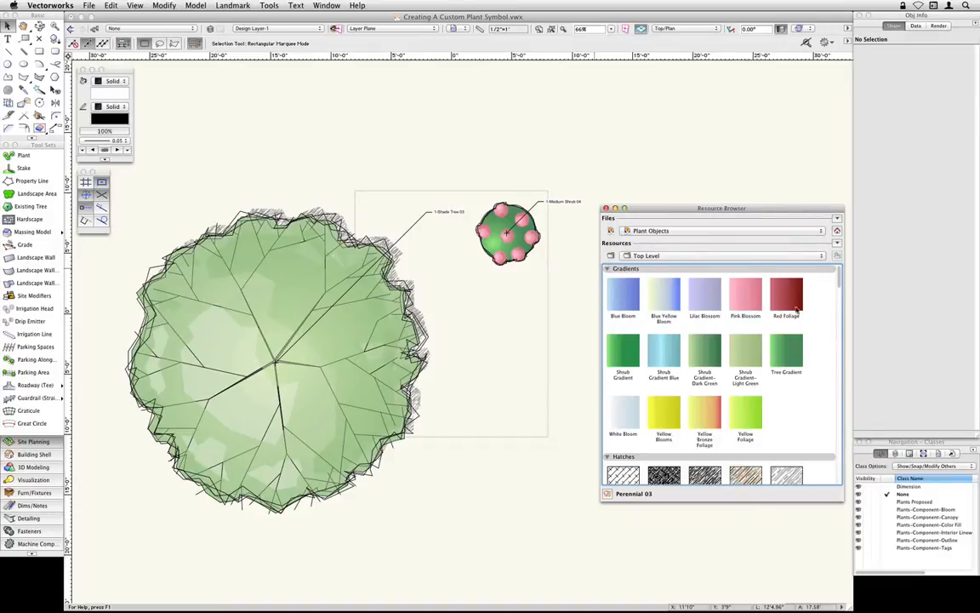
pyautogui.moveTo(840, 274); pyautogui.dragTo(840, 455)
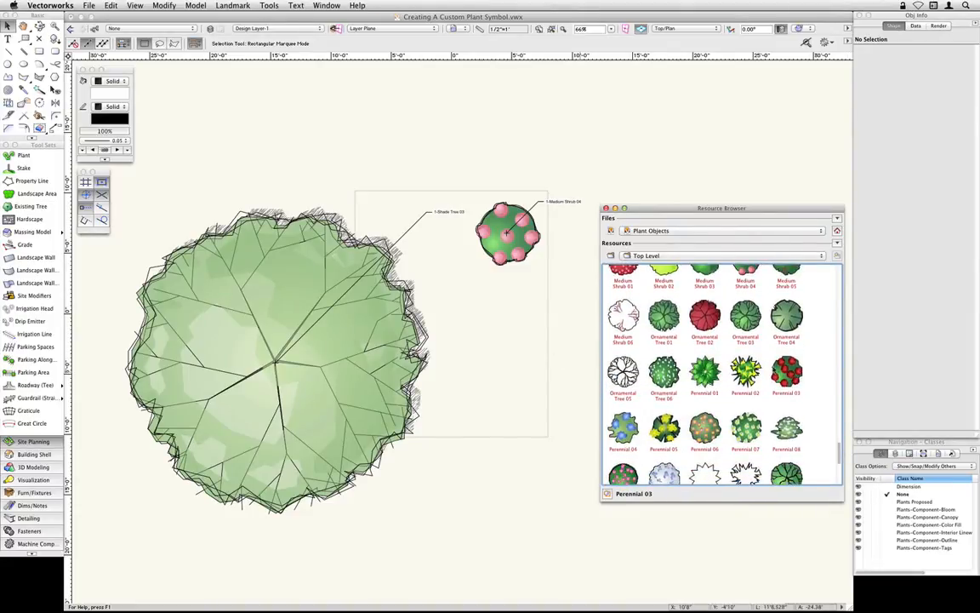
pyautogui.doubleClick(785, 373)
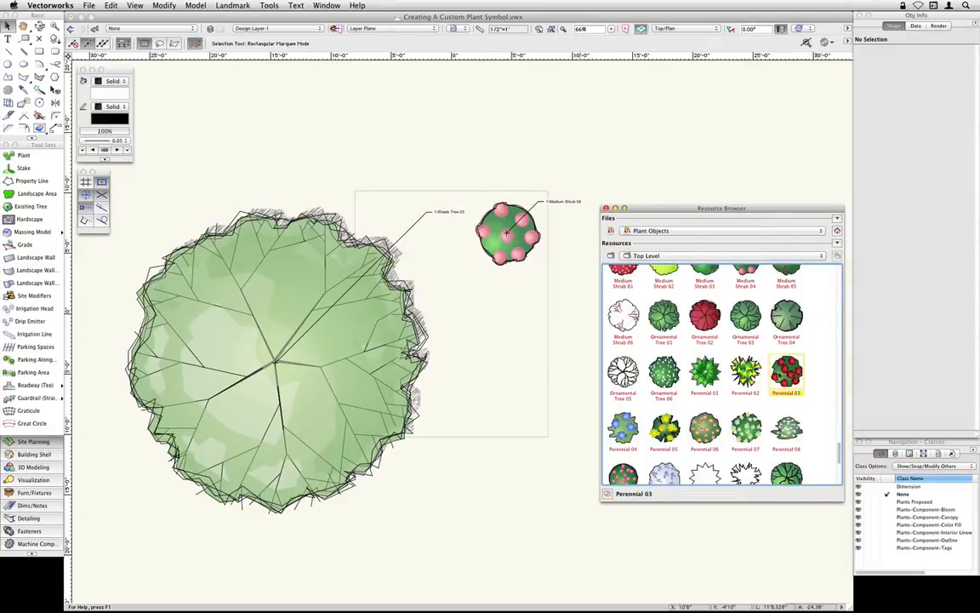
pyautogui.click(493, 341)
pyautogui.press('x')
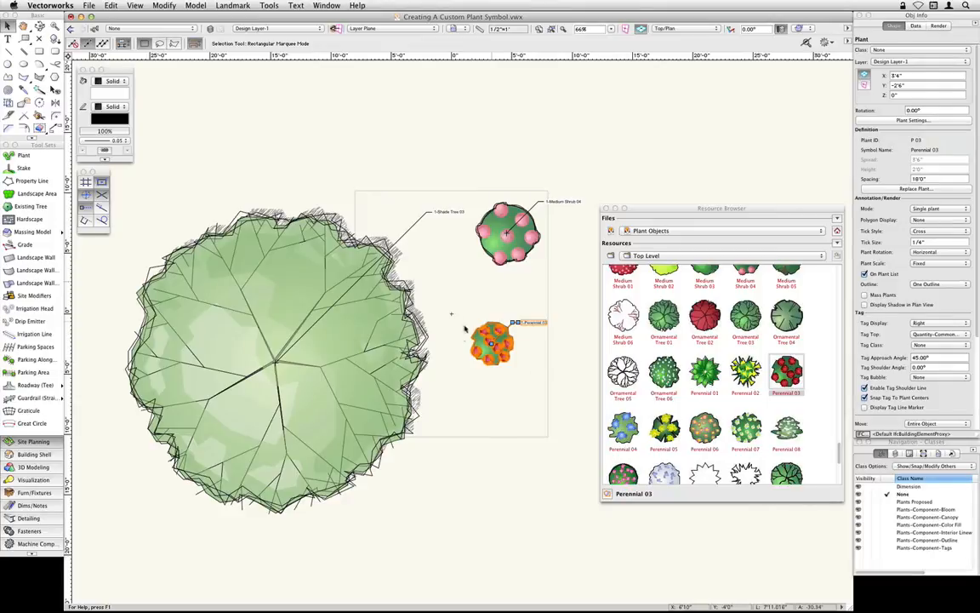
# - Rename the Perennial 03 resource in the current file to Hydrangea macrophylla 'Endless Summer'
pyautogui.click(837, 232)
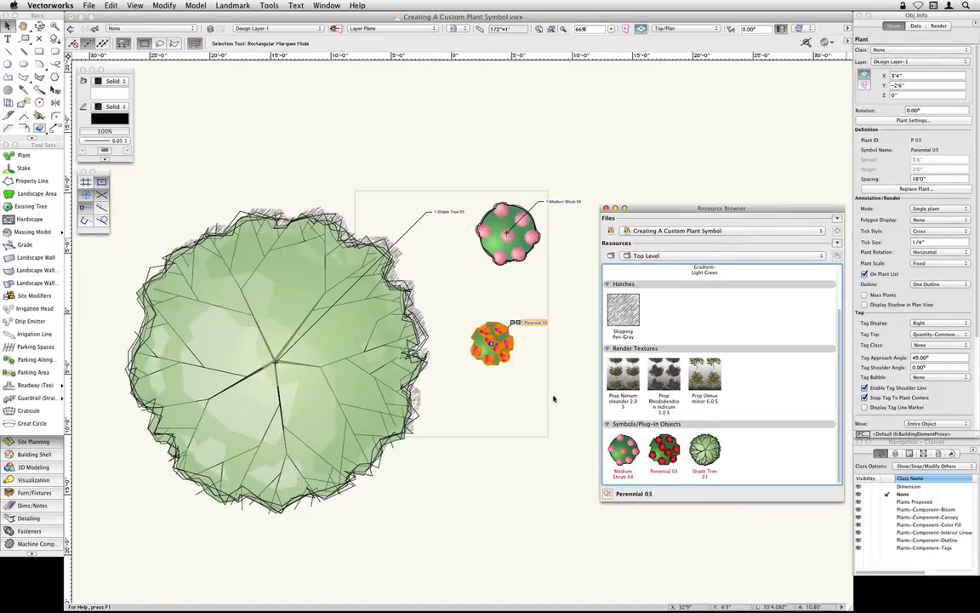
pyautogui.scroll(6, 514, 388)
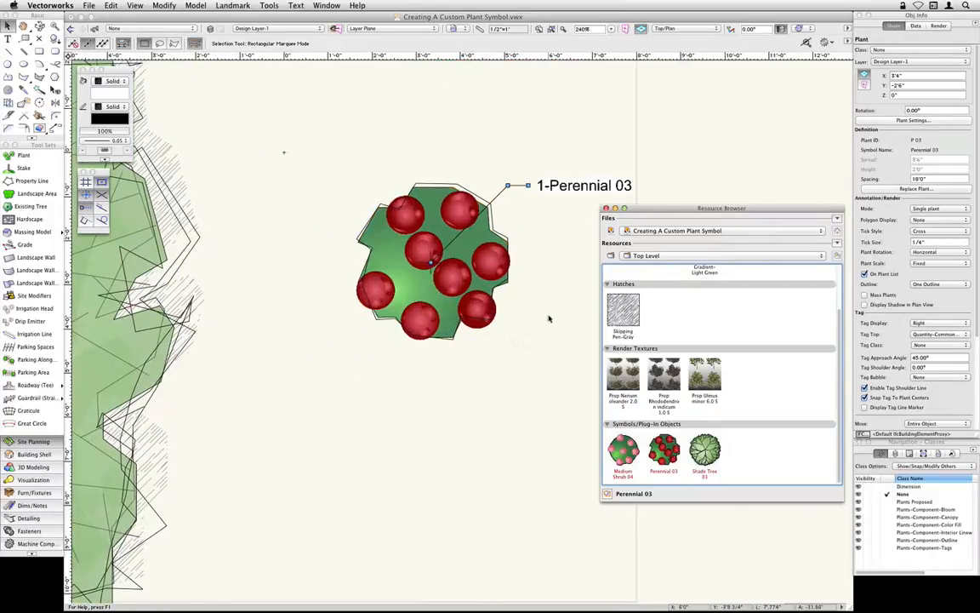
pyautogui.moveTo(522, 318); pyautogui.dragTo(460, 324, button='middle')
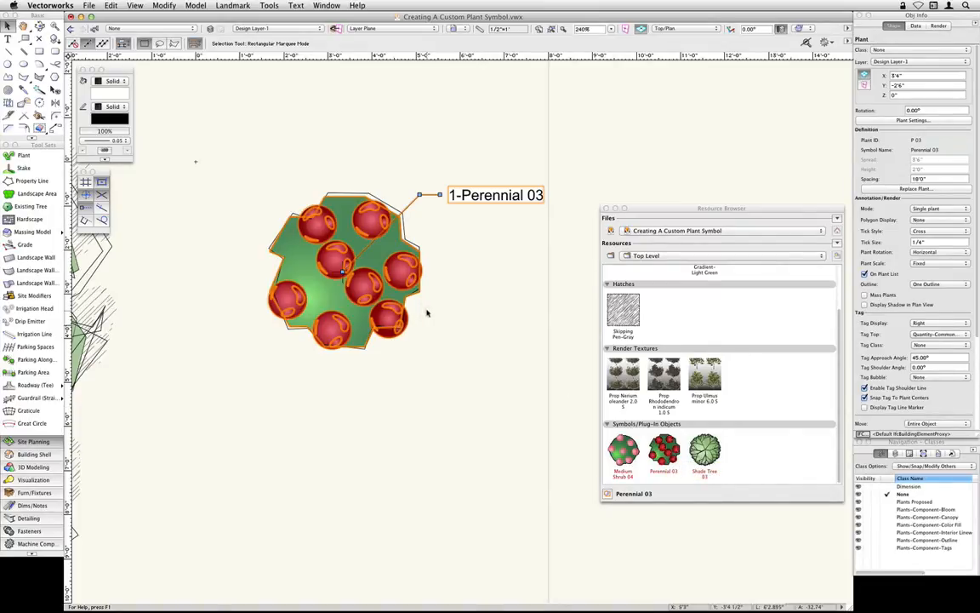
pyautogui.click(664, 451)
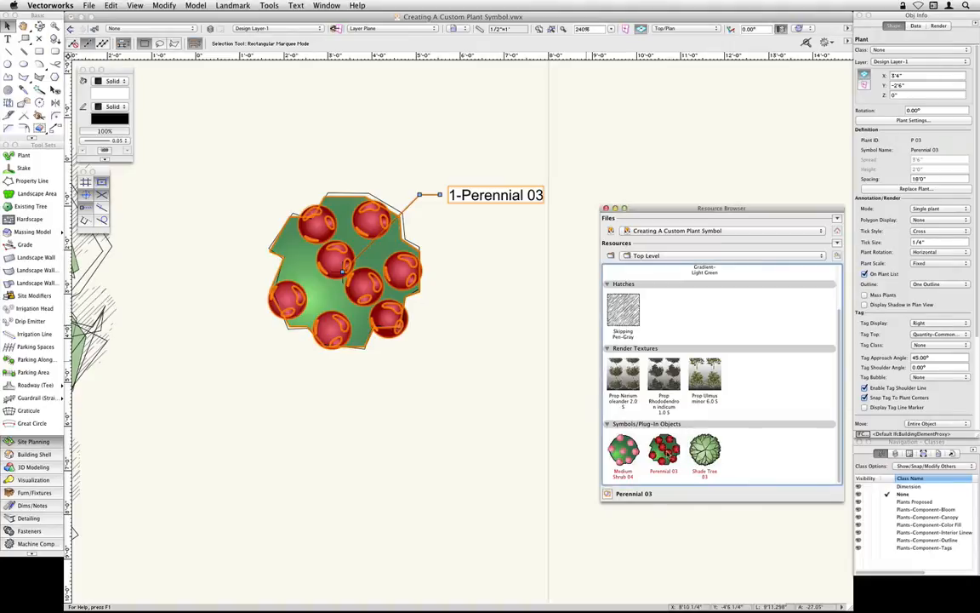
pyautogui.rightClick(669, 452)
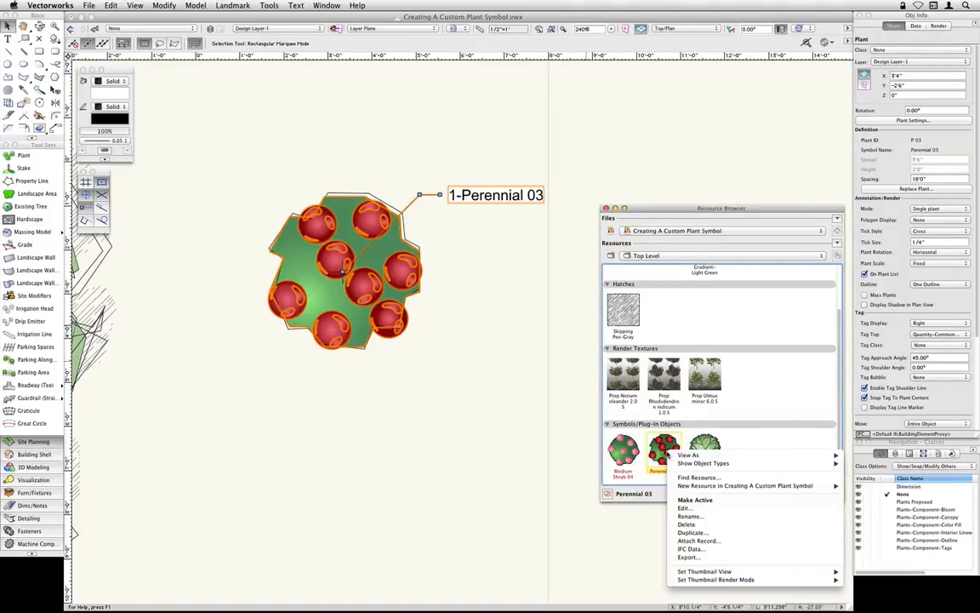
pyautogui.click(727, 518)
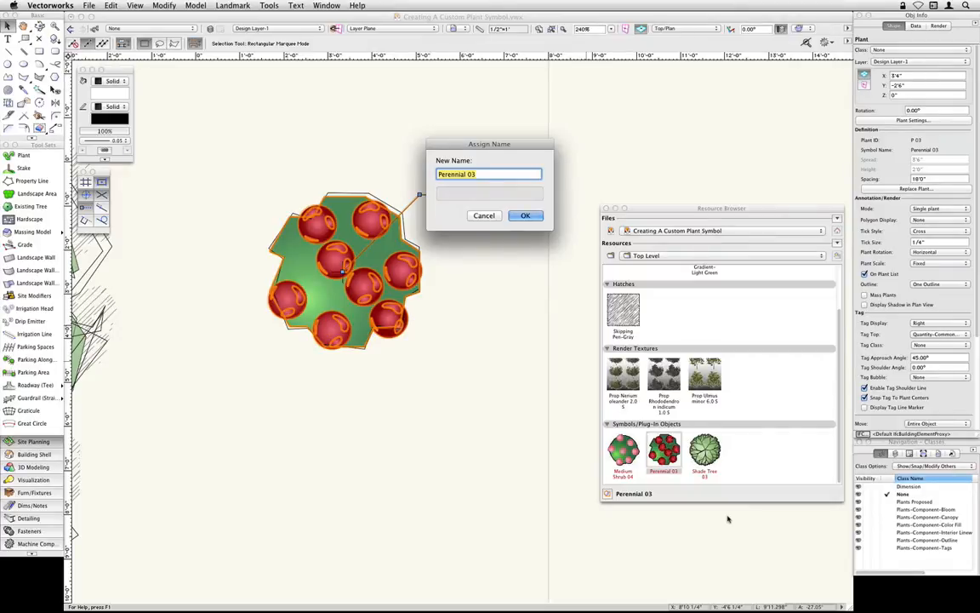
pyautogui.write('Hydr')
pyautogui.write('angea ')
pyautogui.write('macro')
pyautogui.write('phylla ')
pyautogui.write("'Endless Sum")
pyautogui.write("mer'")
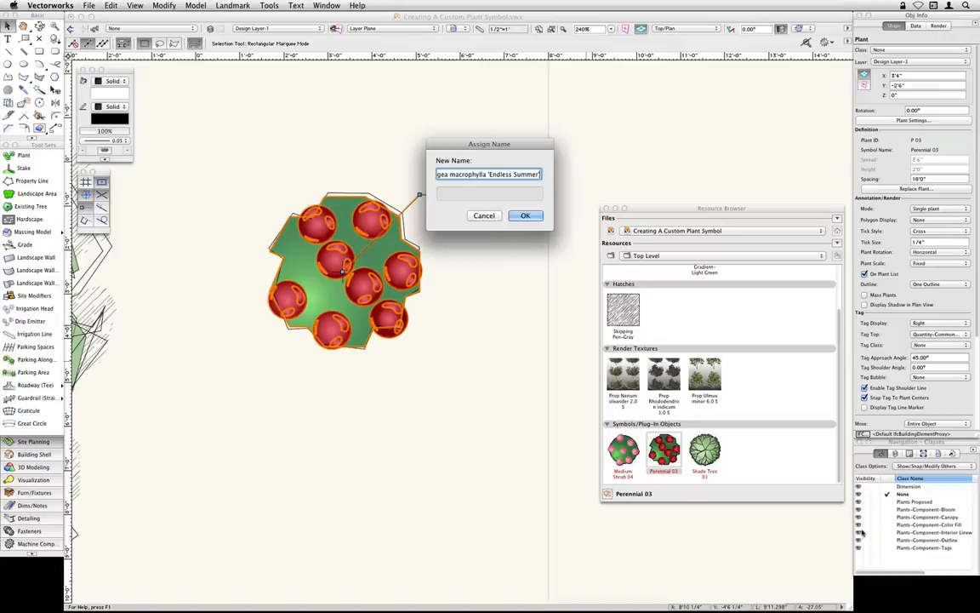
pyautogui.click(525, 215)
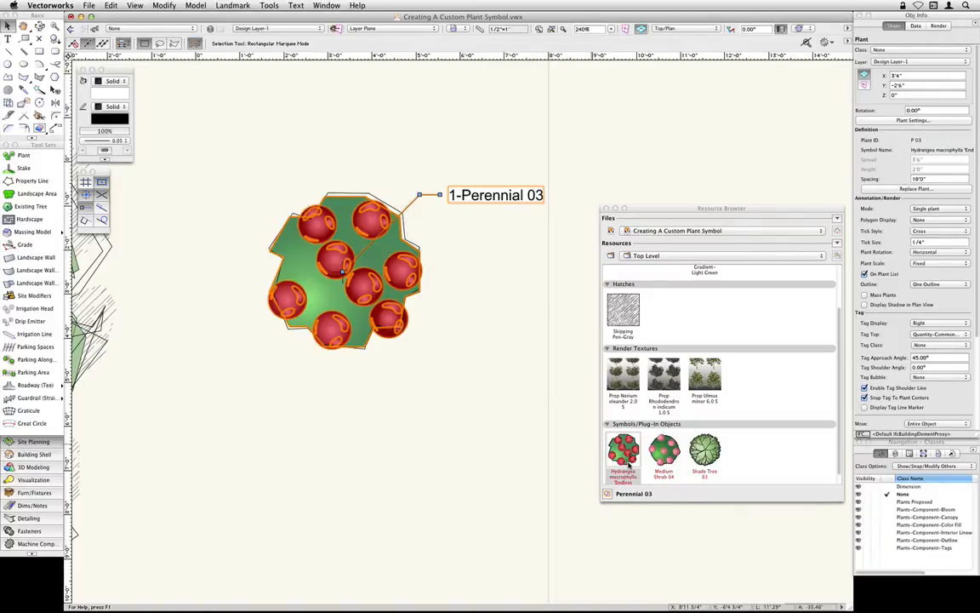
# - Enlarge the Resource Browser and open the 2D graphics of the Hydrangea macrophylla 'Endless Summer' symbol for editing
pyautogui.moveTo(692, 500); pyautogui.dragTo(691, 546)
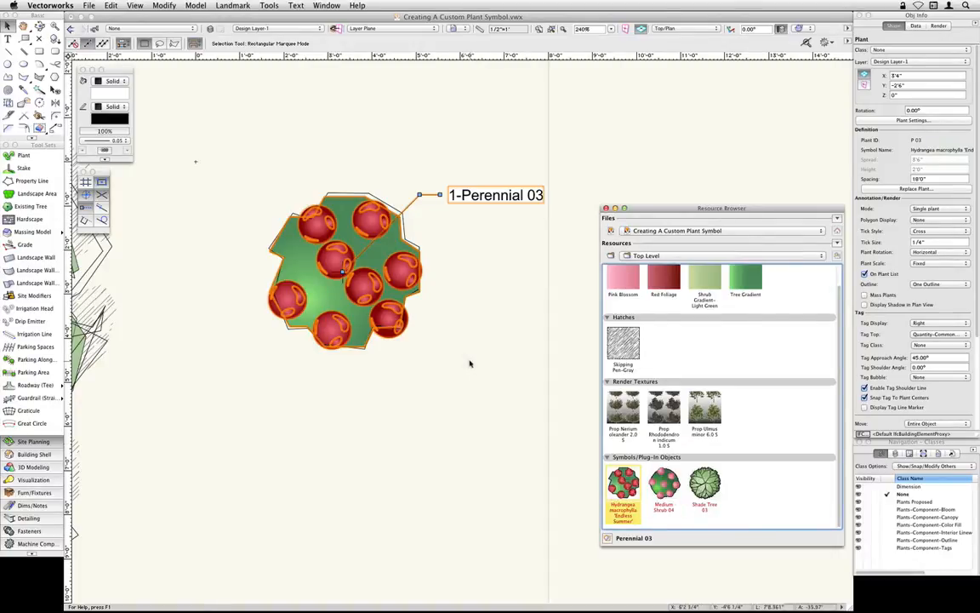
pyautogui.click(400, 274)
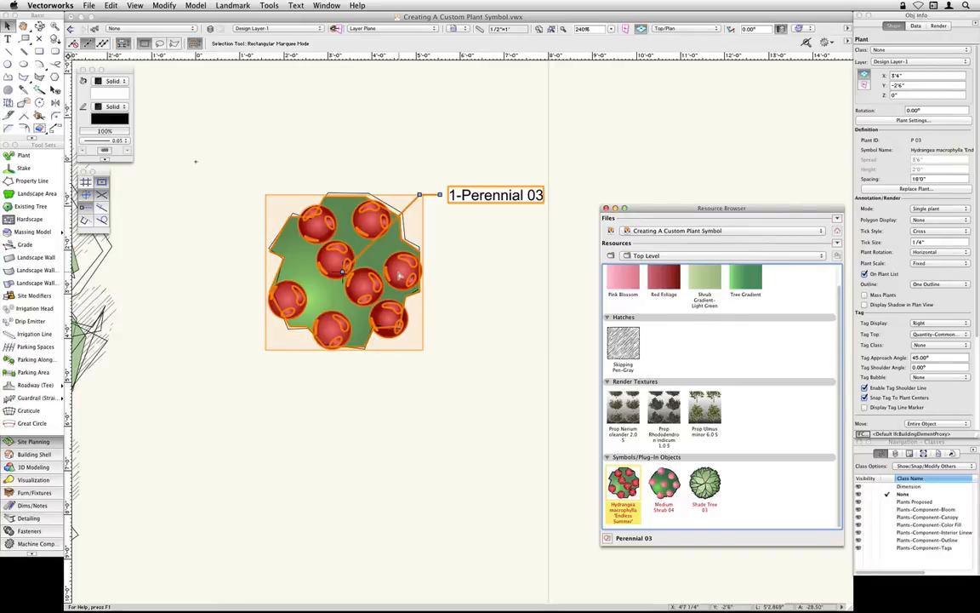
pyautogui.click(462, 372)
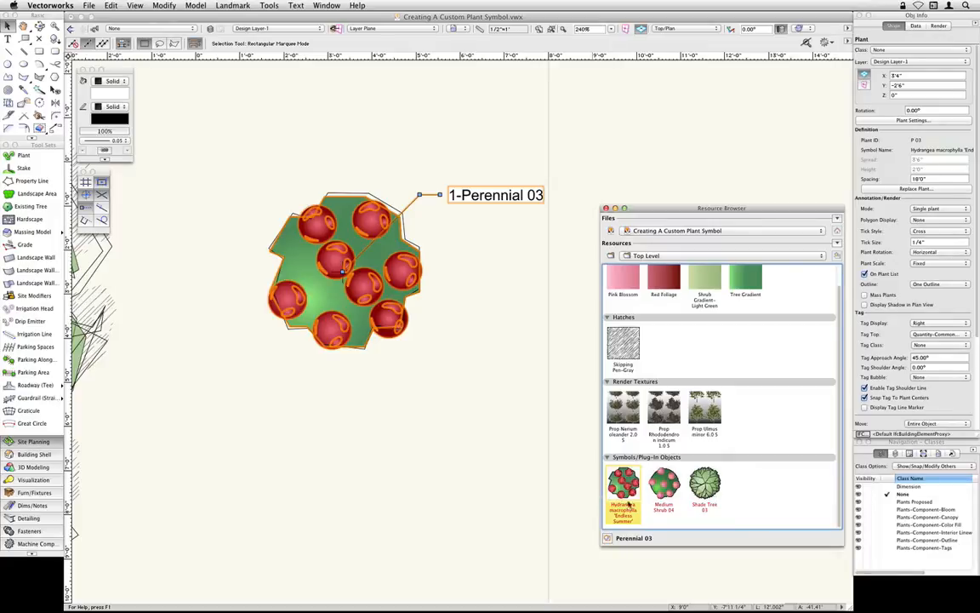
pyautogui.rightClick(636, 471)
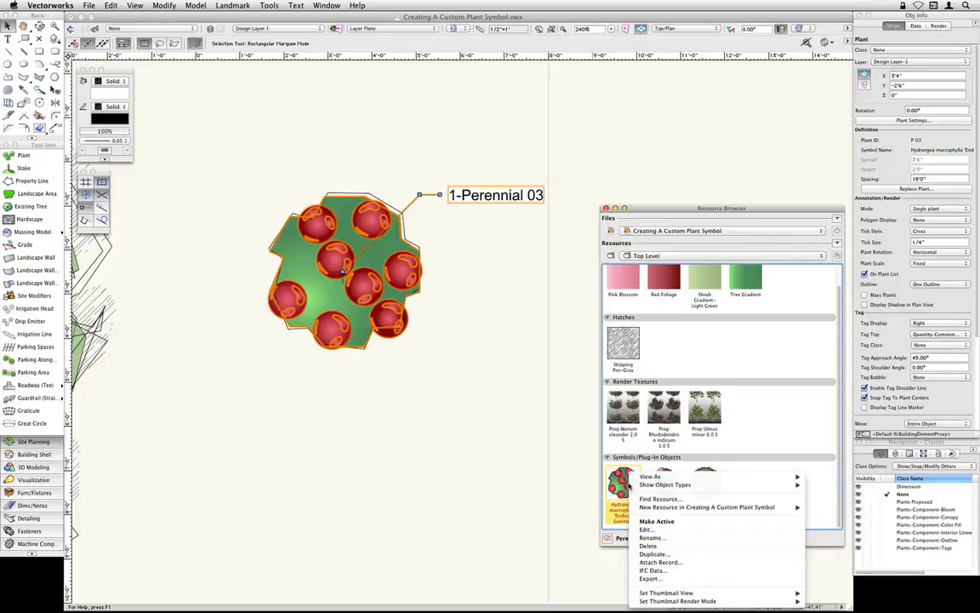
pyautogui.click(677, 531)
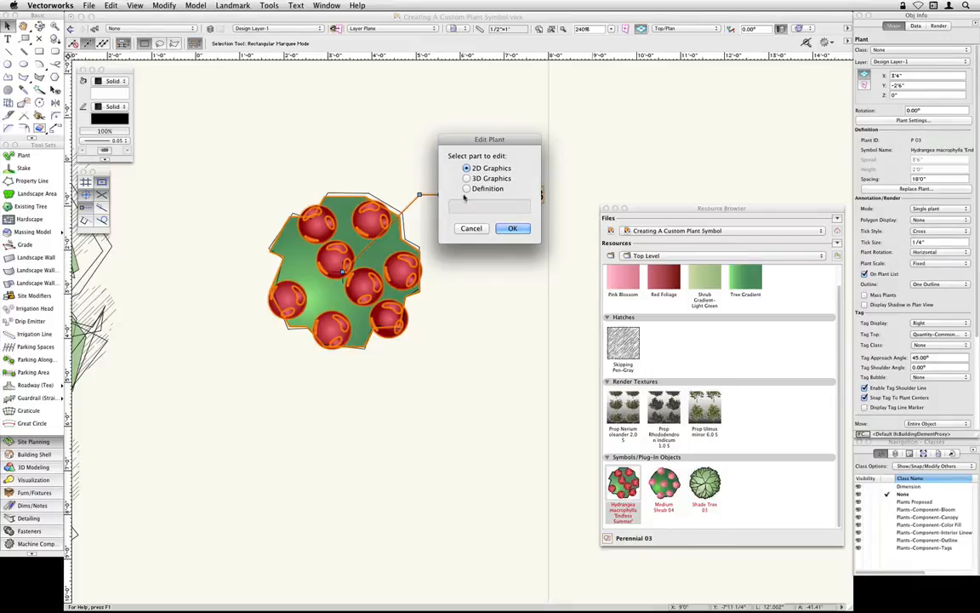
pyautogui.click(513, 228)
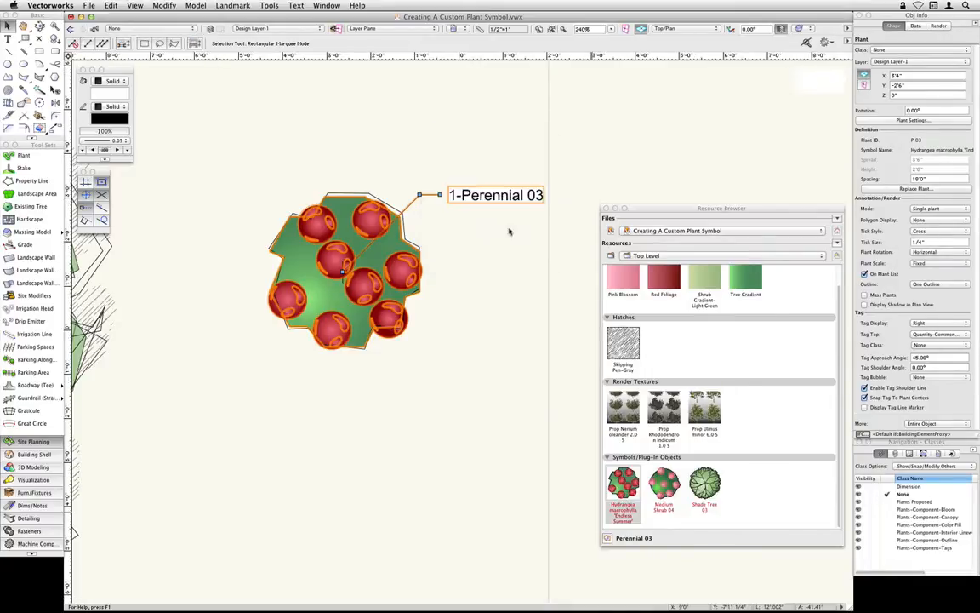
pyautogui.moveTo(553, 192); pyautogui.dragTo(457, 199)
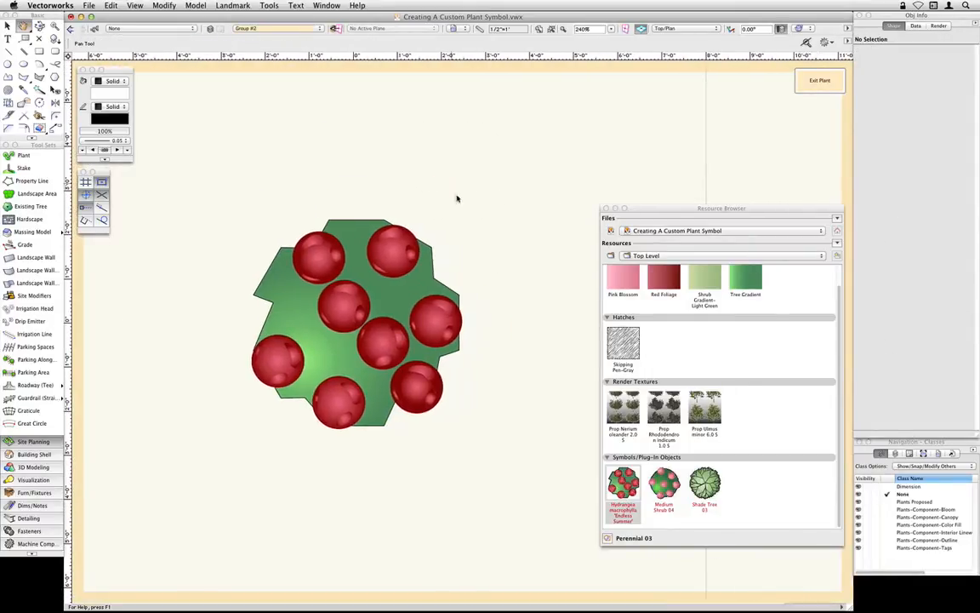
pyautogui.press('x')
pyautogui.scroll(2, 483, 275)
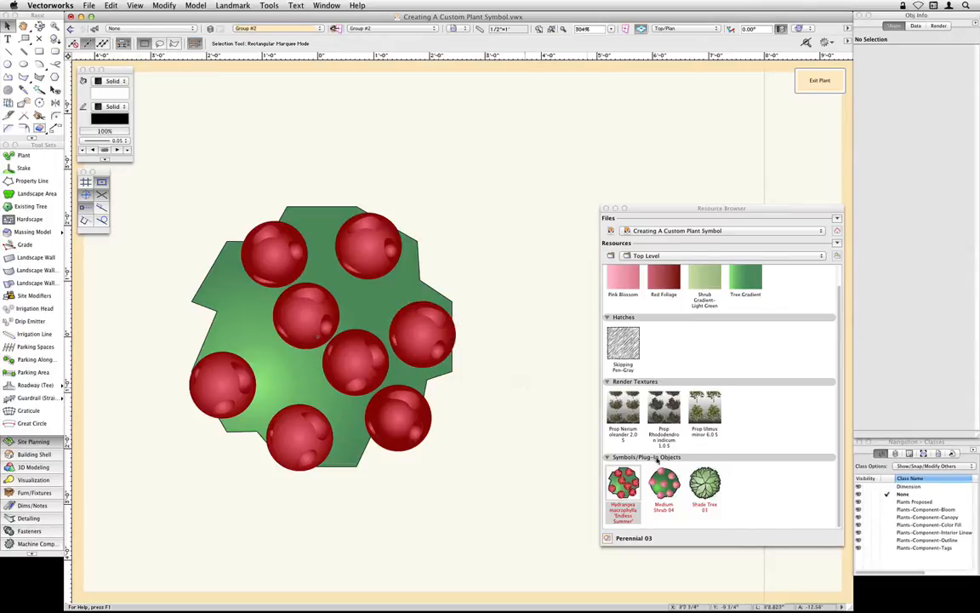
# - Set the class options to Active Only while editing the hydrangea's 2D graphics
pyautogui.click(908, 469)
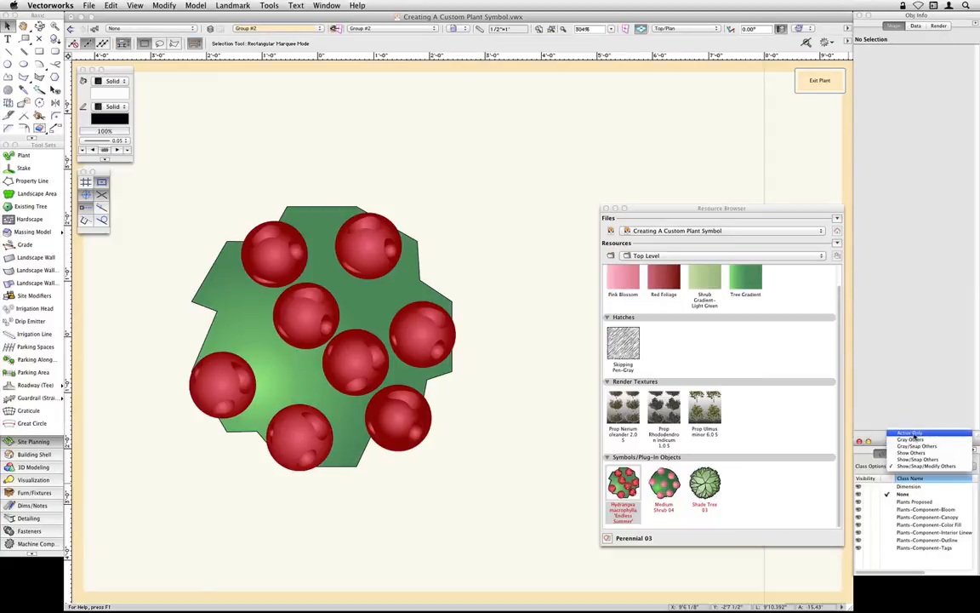
pyautogui.click(910, 434)
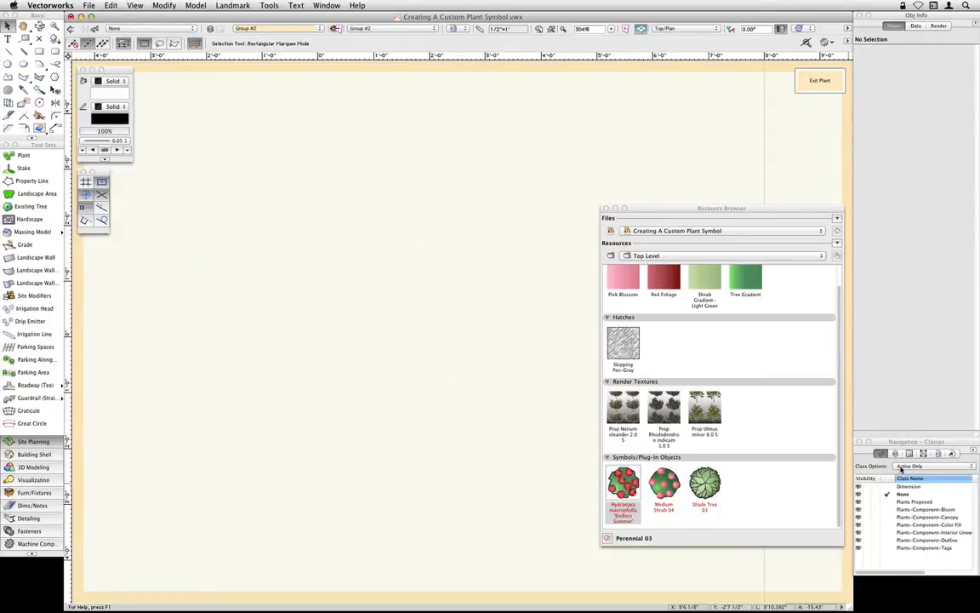
# - Examine the hydrangea's bloom, color fill and outline graphics by making each Plants-Component class active in turn
pyautogui.click(888, 510)
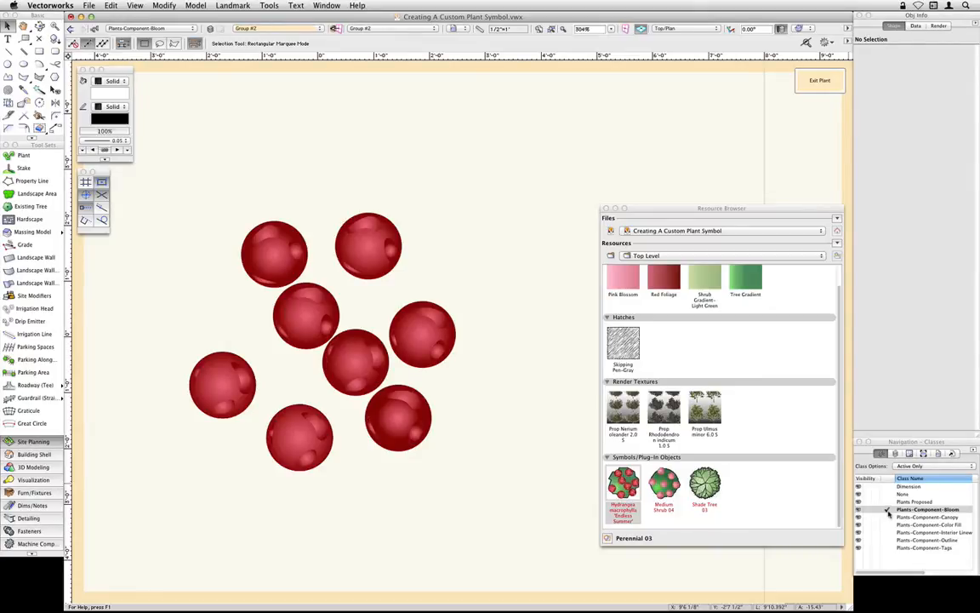
pyautogui.click(888, 525)
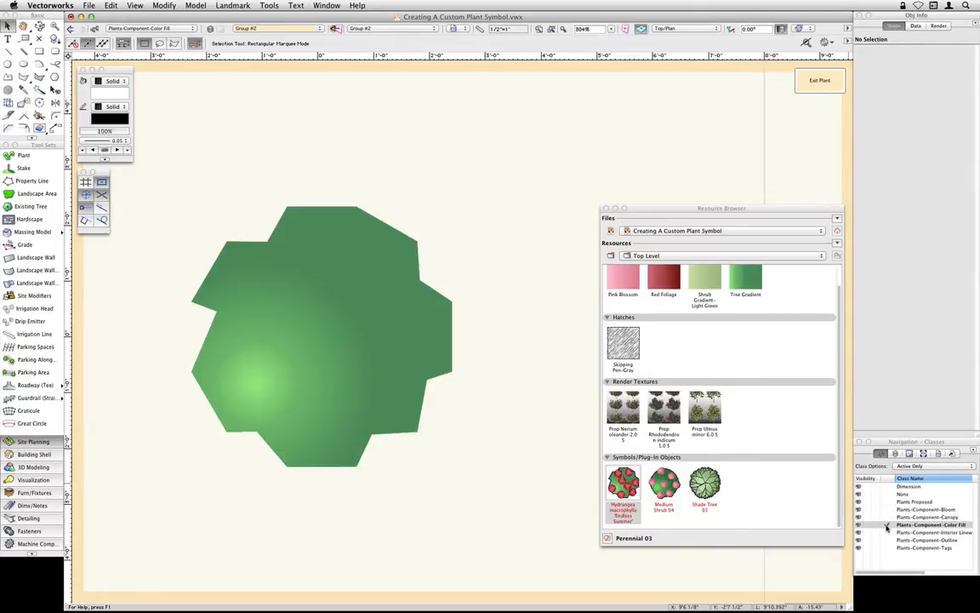
pyautogui.click(887, 540)
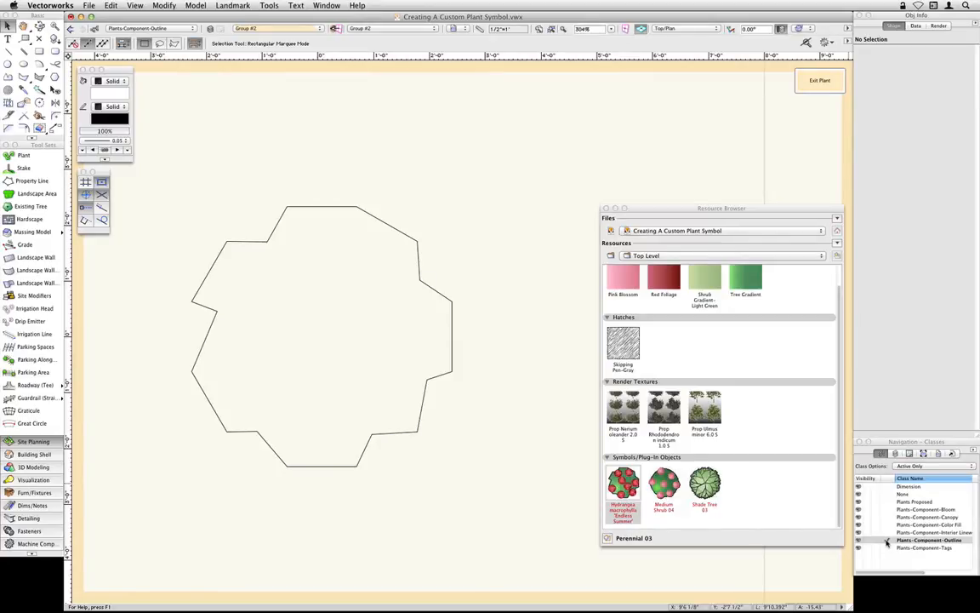
# - Make Plants-Component-Bloom the active class and set the class options to Show/Snap/Modify Others
pyautogui.click(888, 510)
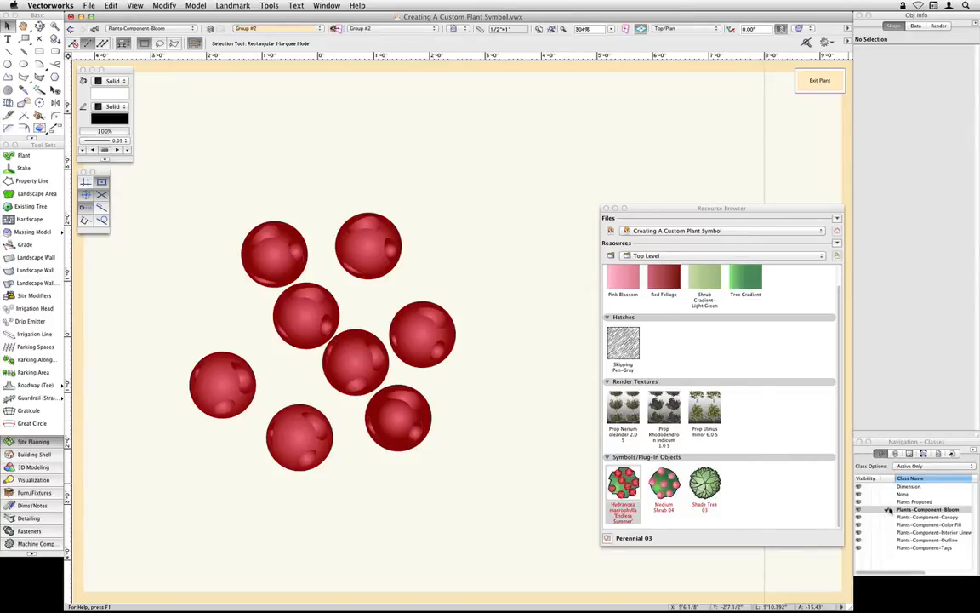
pyautogui.click(922, 468)
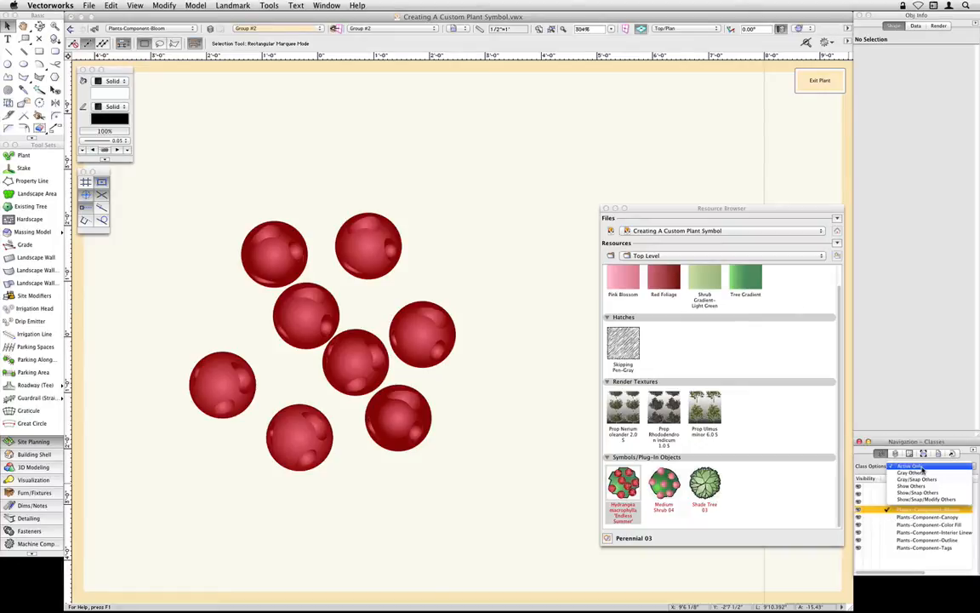
pyautogui.click(961, 500)
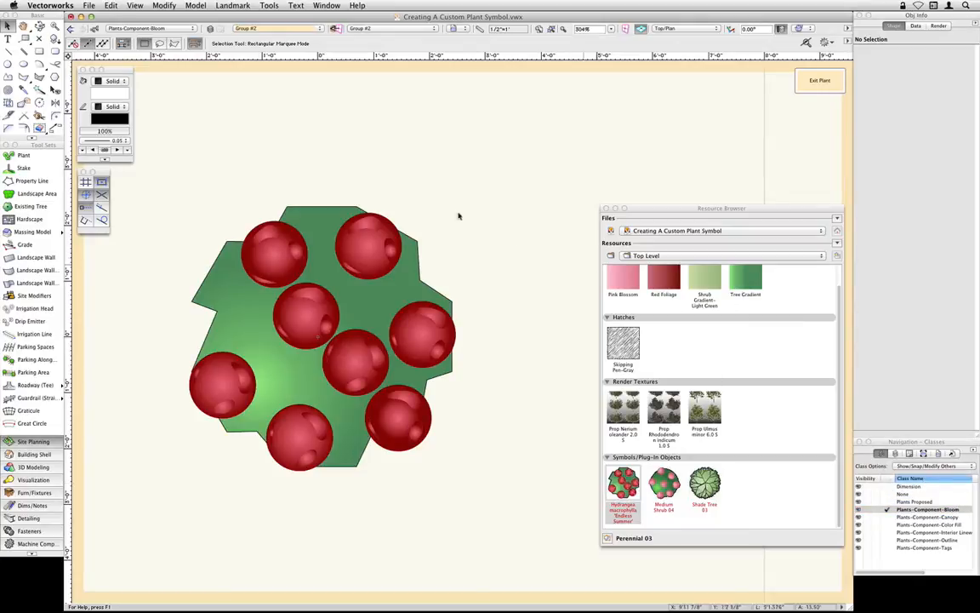
# - Select all the red bloom shapes with the Select Similar tool, adding all fill attributes to its matching criteria
pyautogui.click(47, 88)
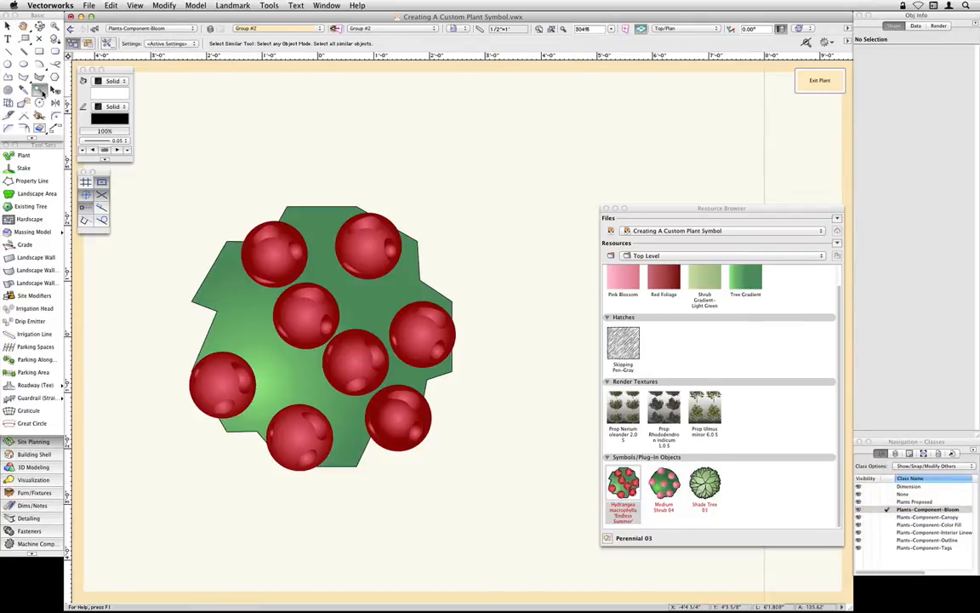
pyautogui.click(106, 43)
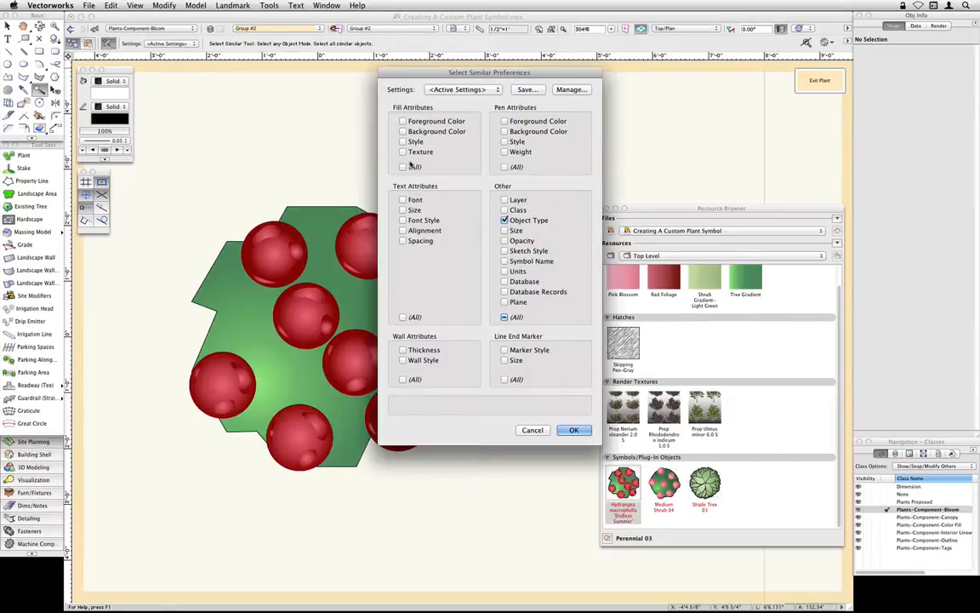
pyautogui.click(403, 167)
pyautogui.click(575, 431)
pyautogui.click(365, 252)
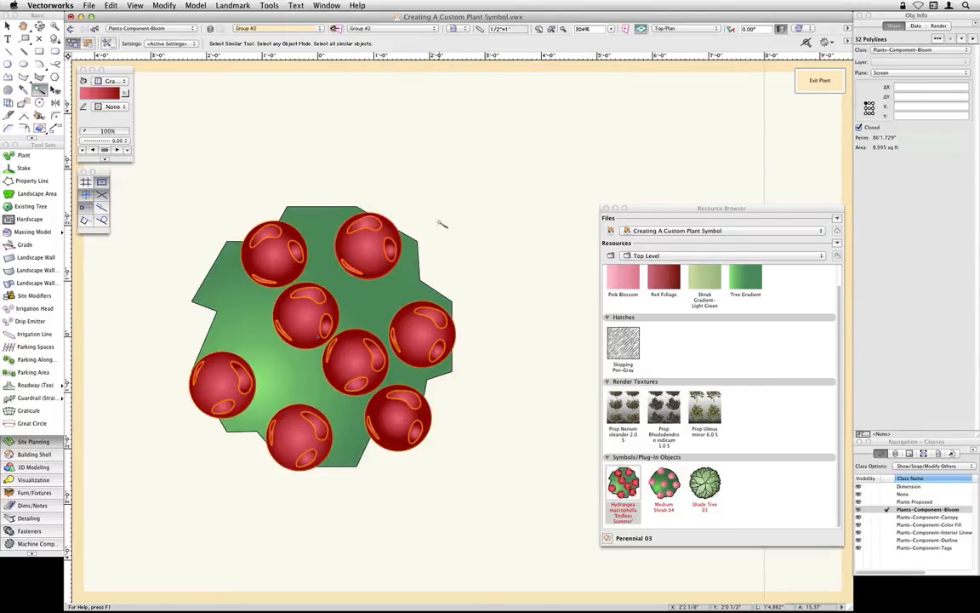
pyautogui.press('x')
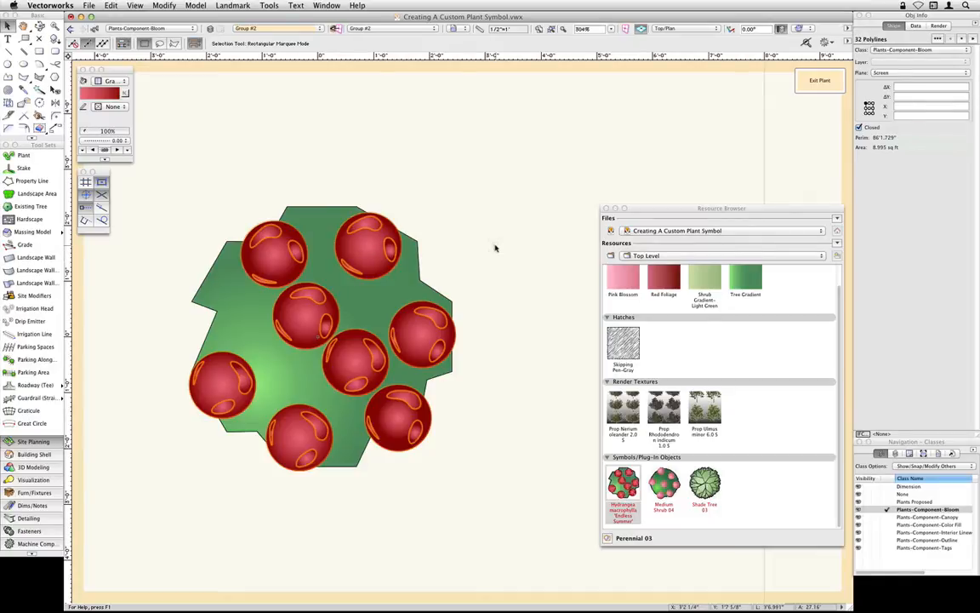
# - Duplicate the Pink Blossom gradient in the current file under the name Pink Blue Blossom
pyautogui.scroll(1, 626, 303)
pyautogui.click(621, 301)
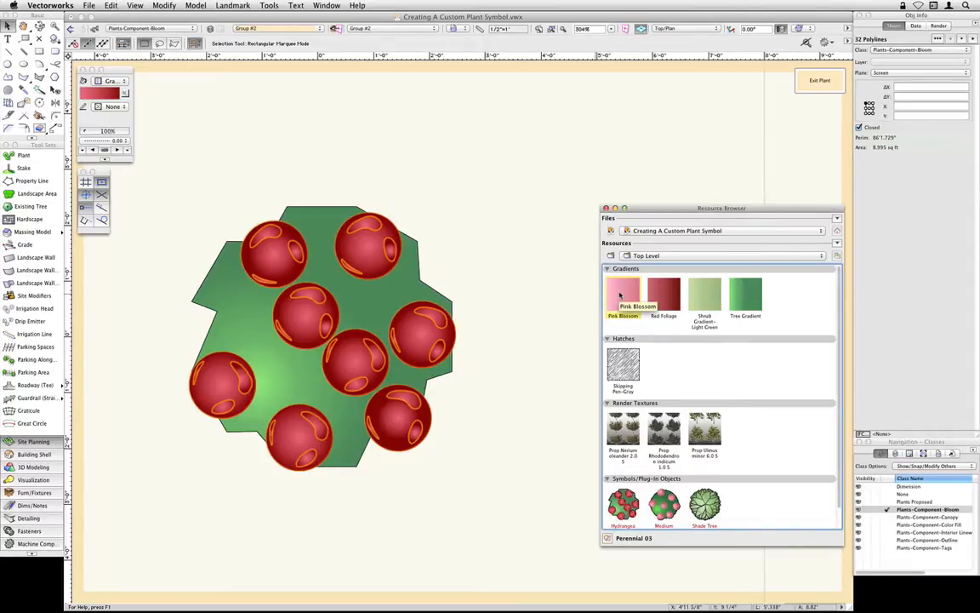
pyautogui.rightClick(619, 295)
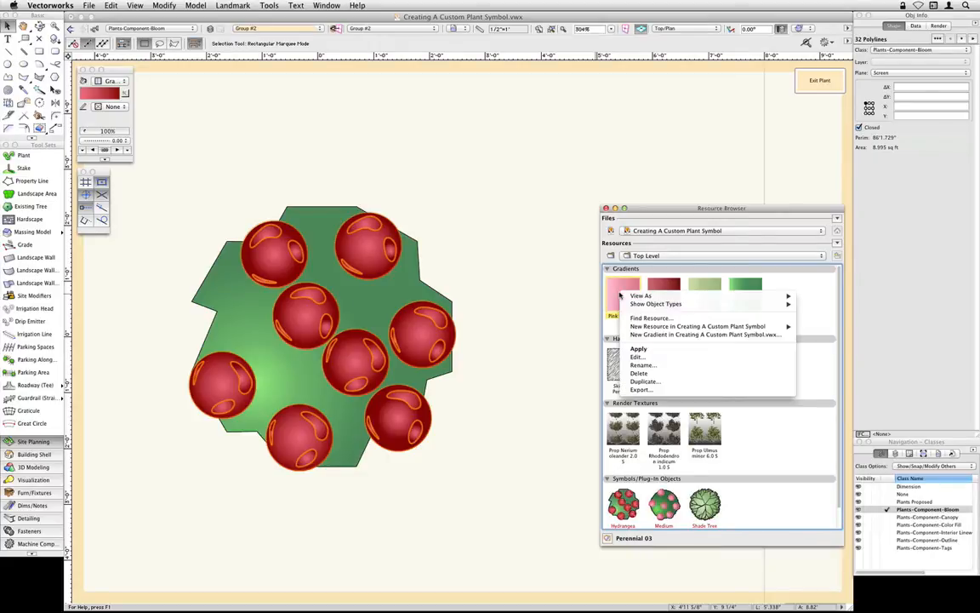
pyautogui.click(663, 384)
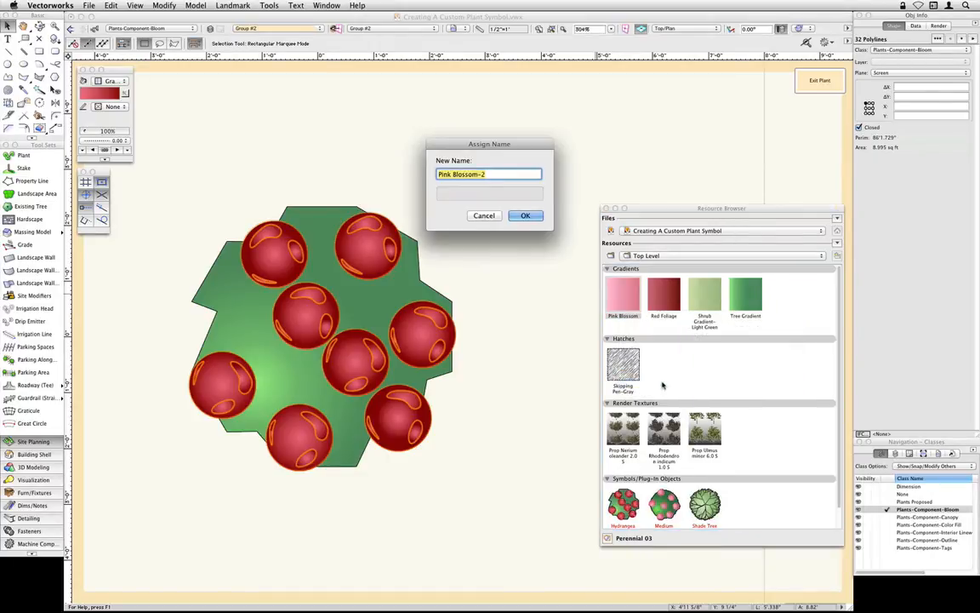
pyautogui.press('Right')
pyautogui.write('-')
pyautogui.press('BackSpace')
pyautogui.press('Left')
pyautogui.press('Left')
pyautogui.press('Left')
pyautogui.write('Blue')
pyautogui.click(527, 216)
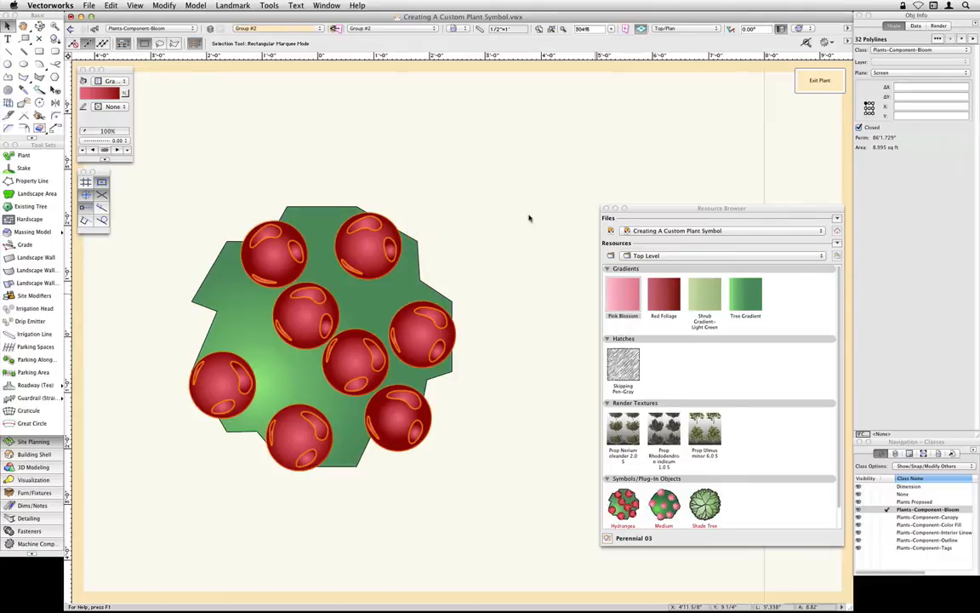
# - Edit the Pink Blue Blossom gradient so its end color at position 1 is light blue
pyautogui.click(668, 293)
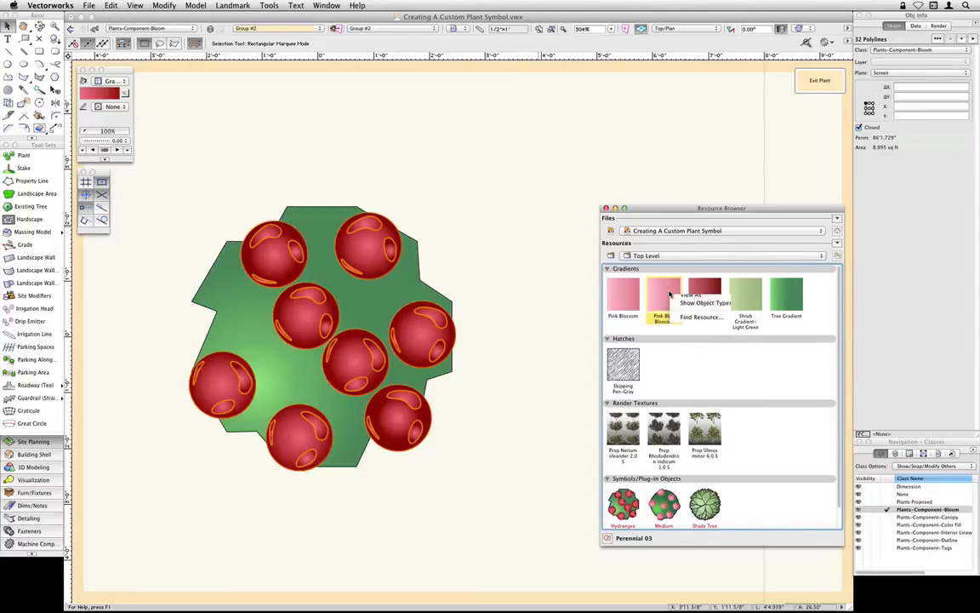
pyautogui.rightClick(670, 294)
pyautogui.click(703, 358)
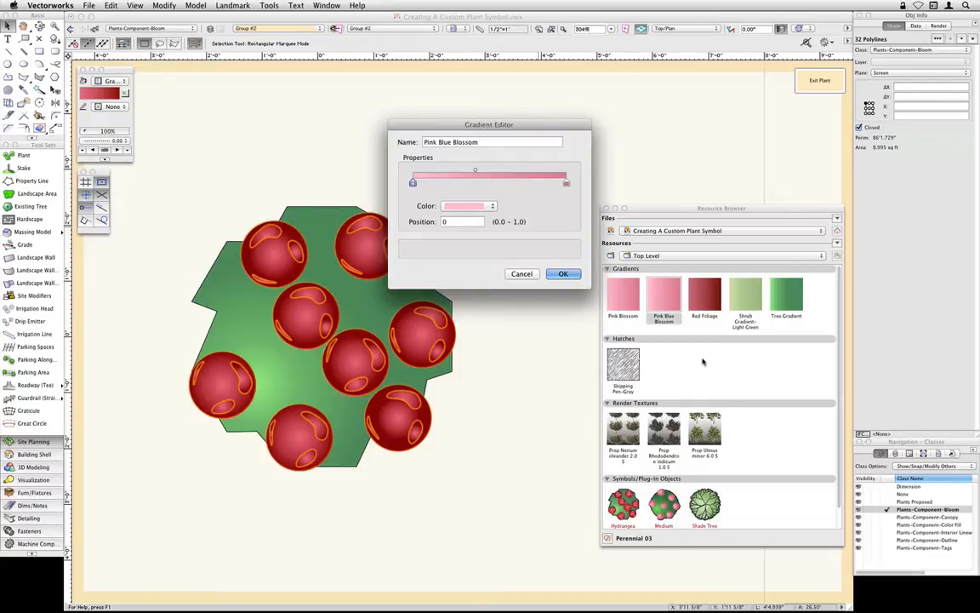
pyautogui.click(566, 182)
pyautogui.click(487, 207)
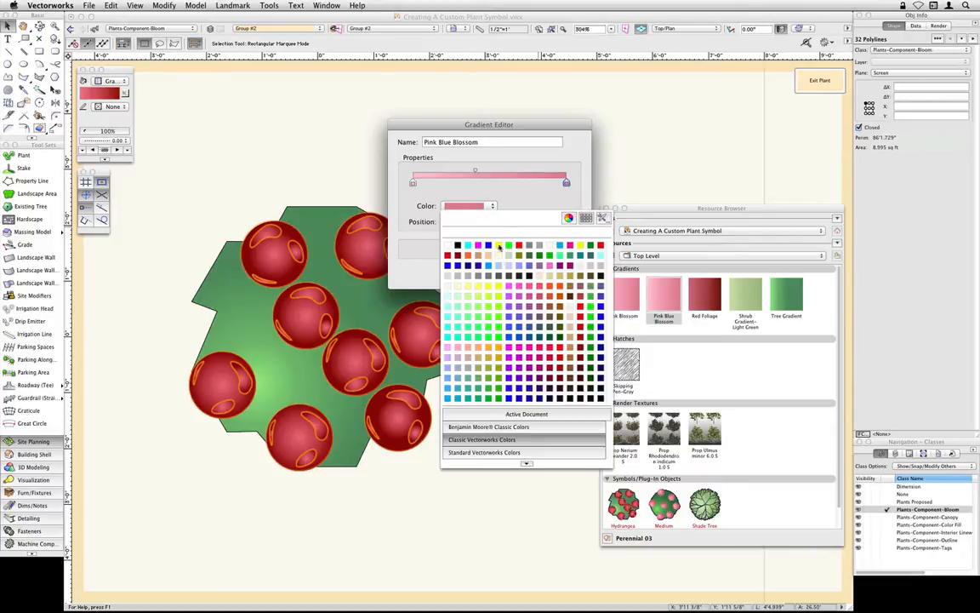
pyautogui.click(451, 245)
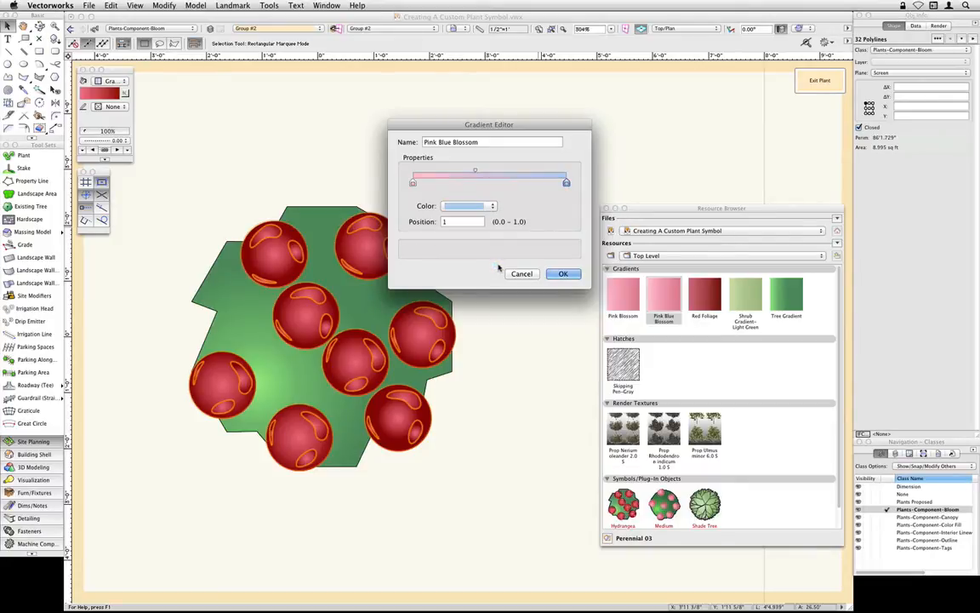
pyautogui.click(558, 274)
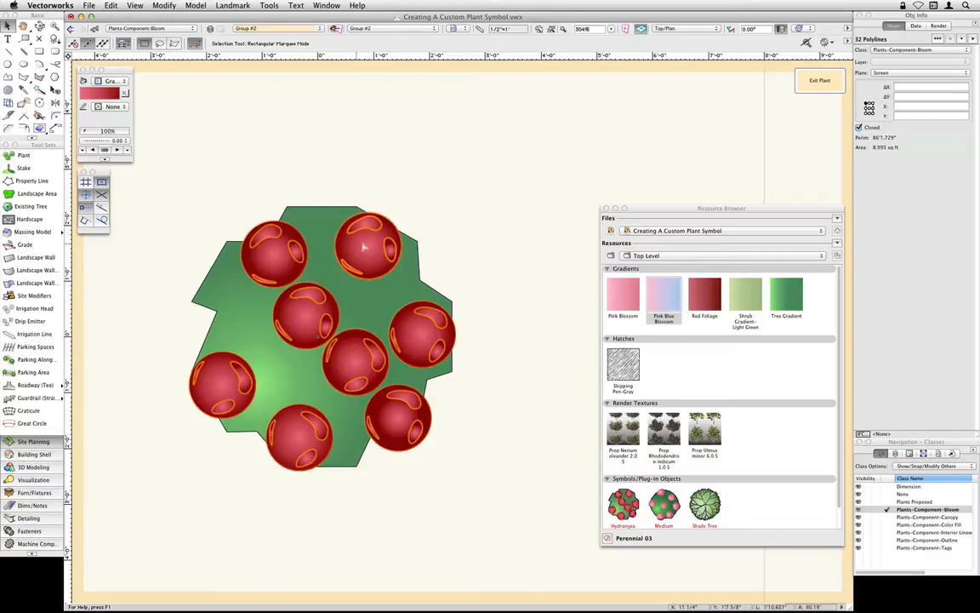
# - Apply the Pink Blue Blossom gradient to the selected blooms and exit the plant's 2D graphics
pyautogui.doubleClick(662, 297)
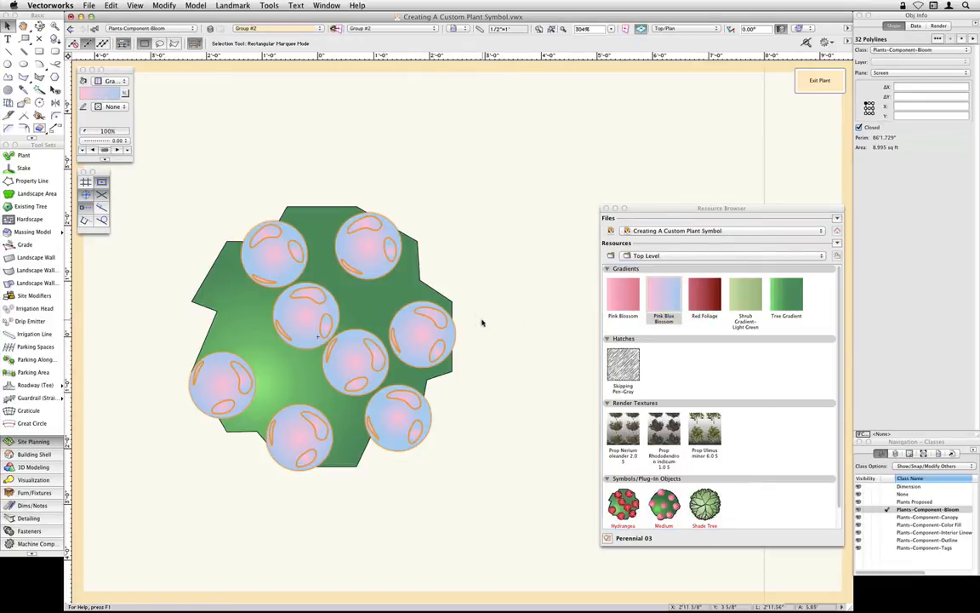
pyautogui.click(816, 82)
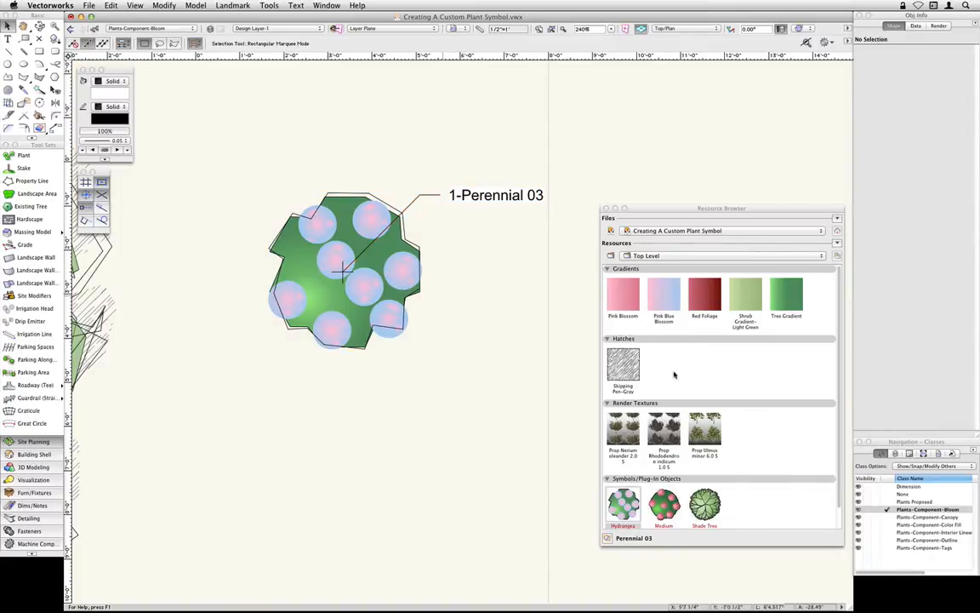
# - Open the definition of the Hydrangea macrophylla 'Endless Summer' plant symbol for editing
pyautogui.scroll(-2, 685, 379)
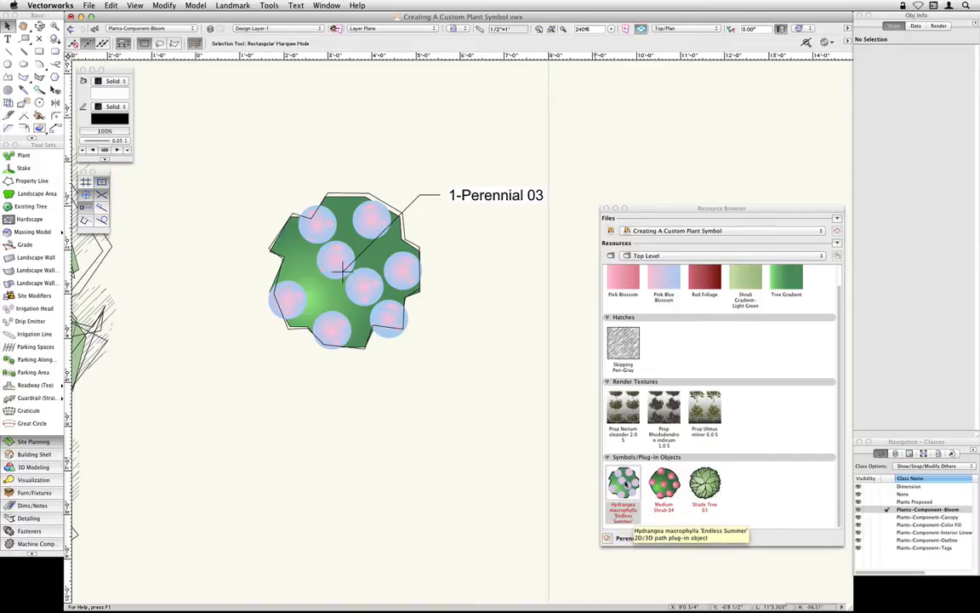
pyautogui.rightClick(629, 509)
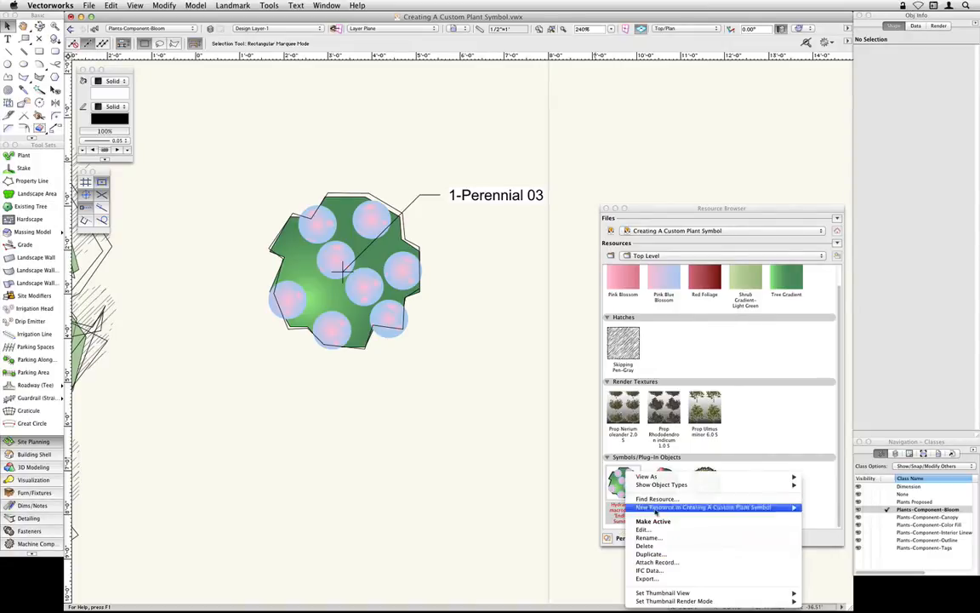
pyautogui.click(672, 530)
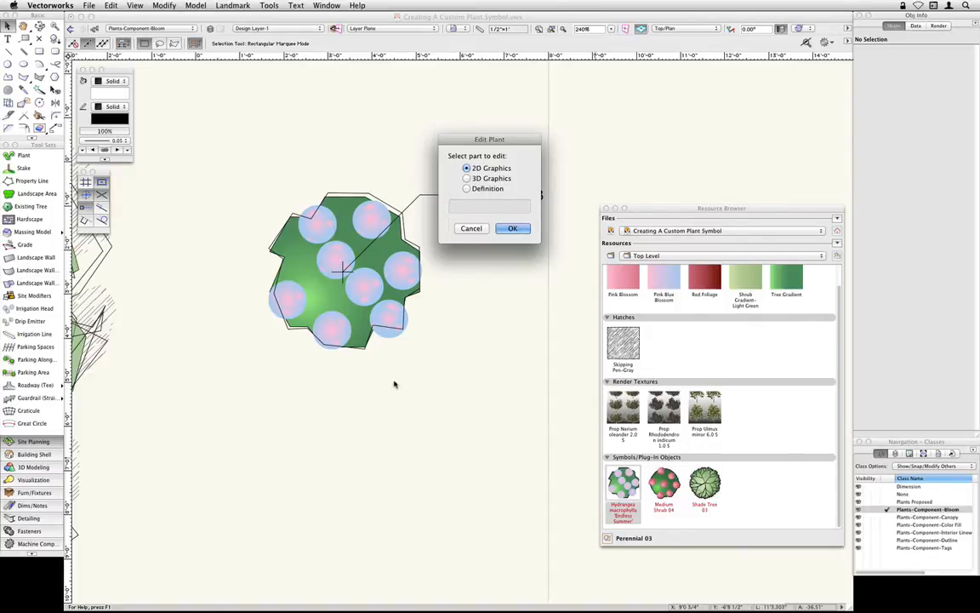
pyautogui.click(482, 188)
pyautogui.click(512, 229)
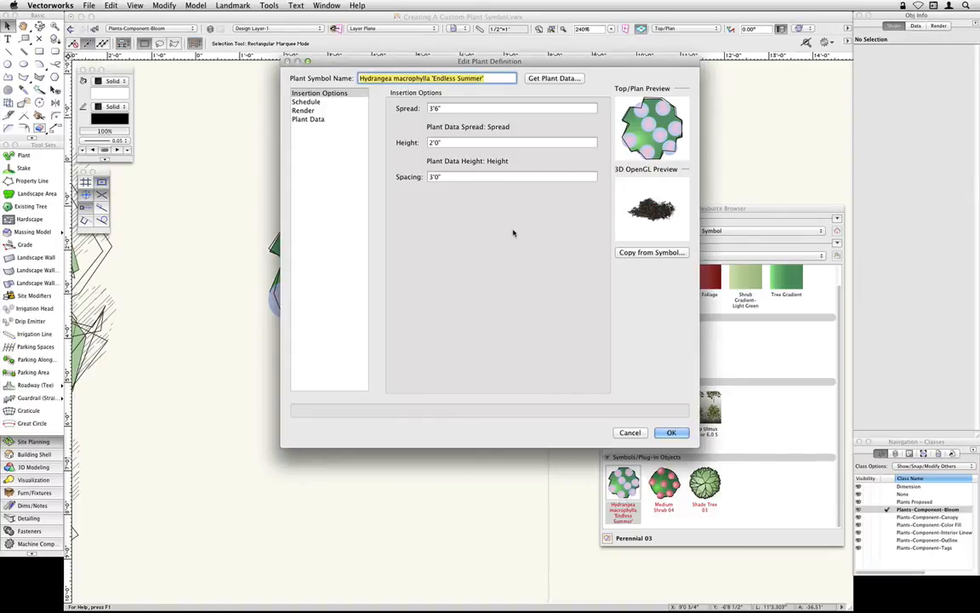
# - Get the plant data for Hydrangea macrophylla 'Endless Summer' from the Shrubs plant list
pyautogui.click(544, 79)
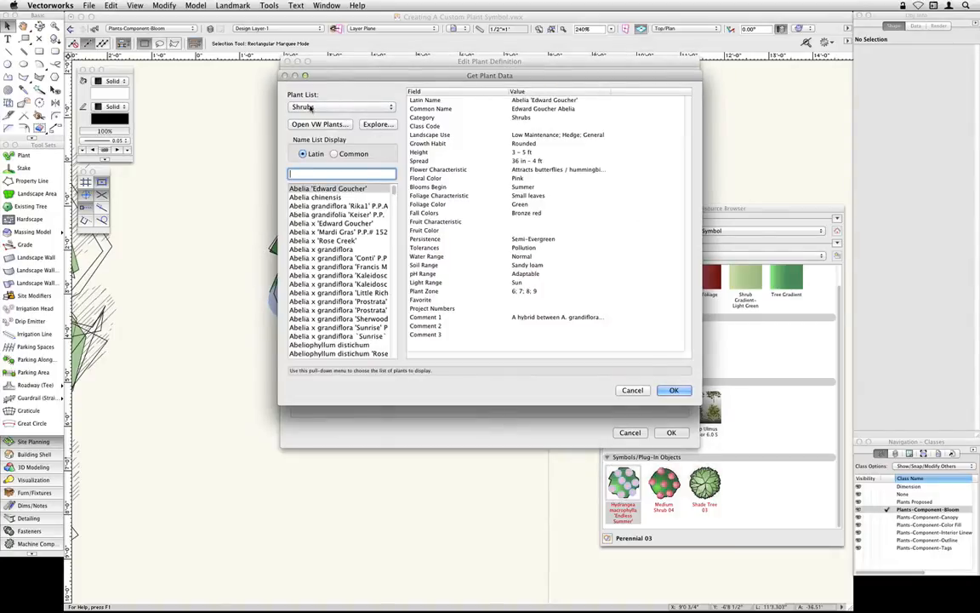
pyautogui.moveTo(394, 191); pyautogui.dragTo(393, 256)
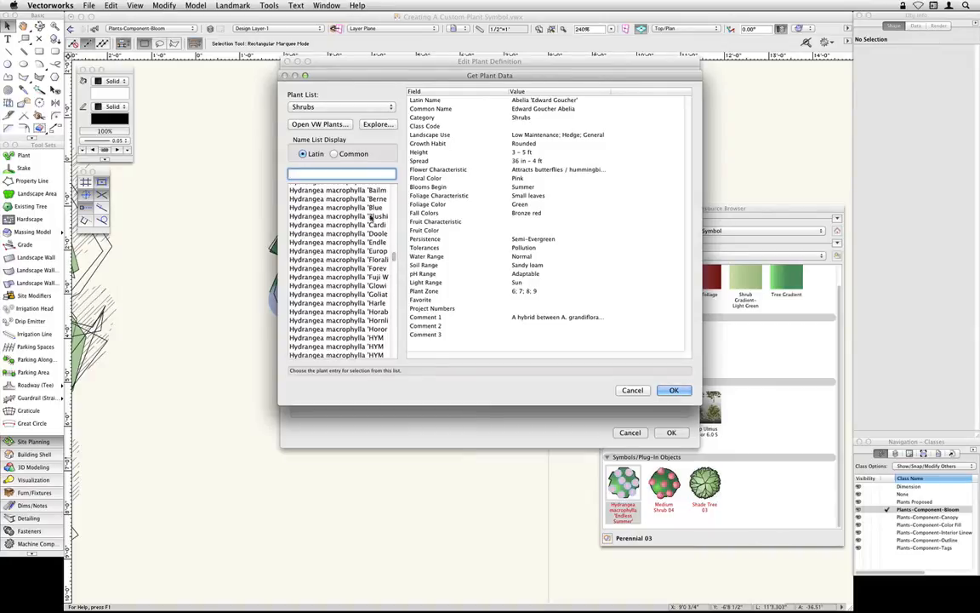
pyautogui.click(340, 242)
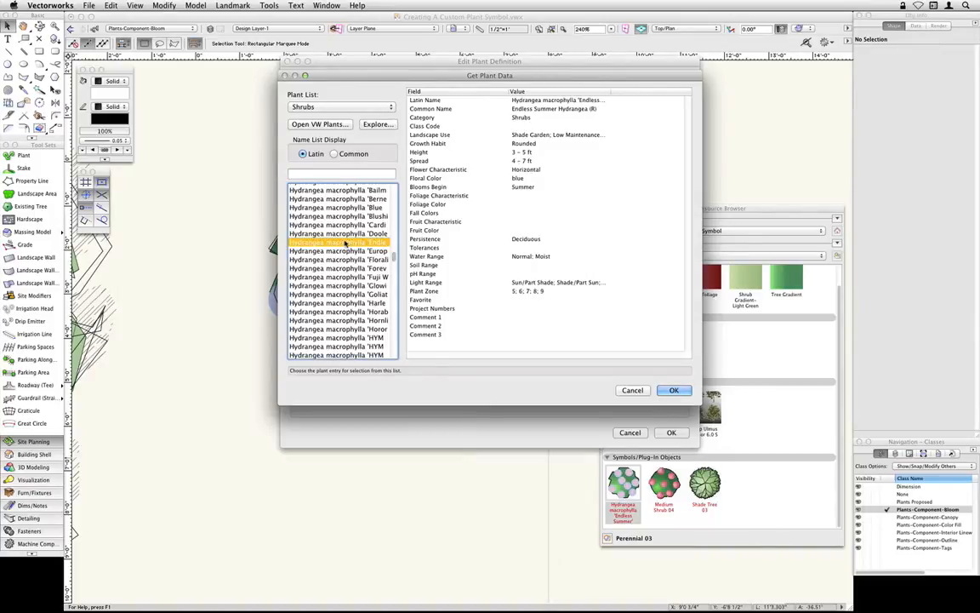
pyautogui.click(674, 390)
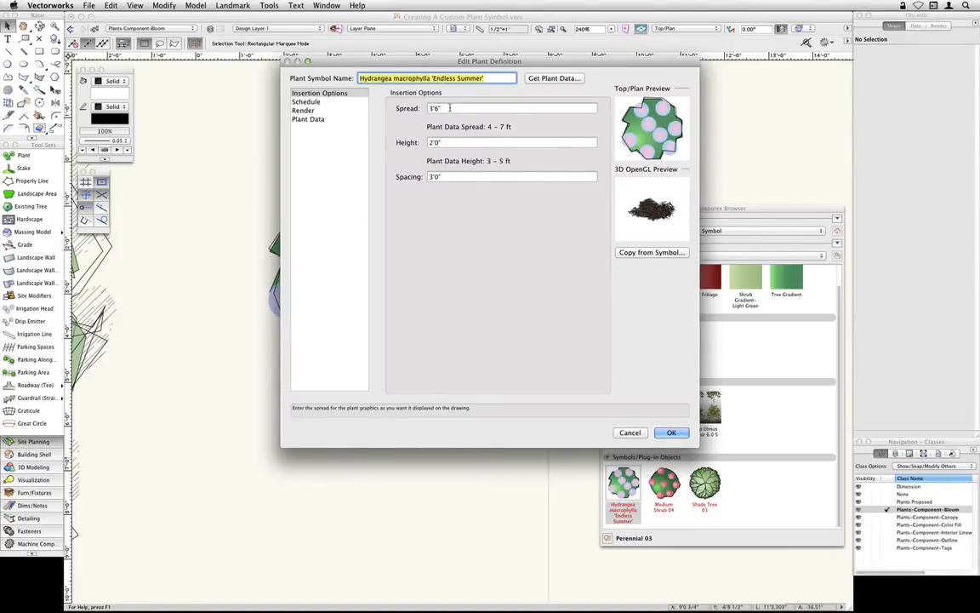
# - Set the hydrangea's spread to 6', height to 5' and spacing to 4', and accept the plant definition
pyautogui.moveTo(450, 108); pyautogui.dragTo(418, 109)
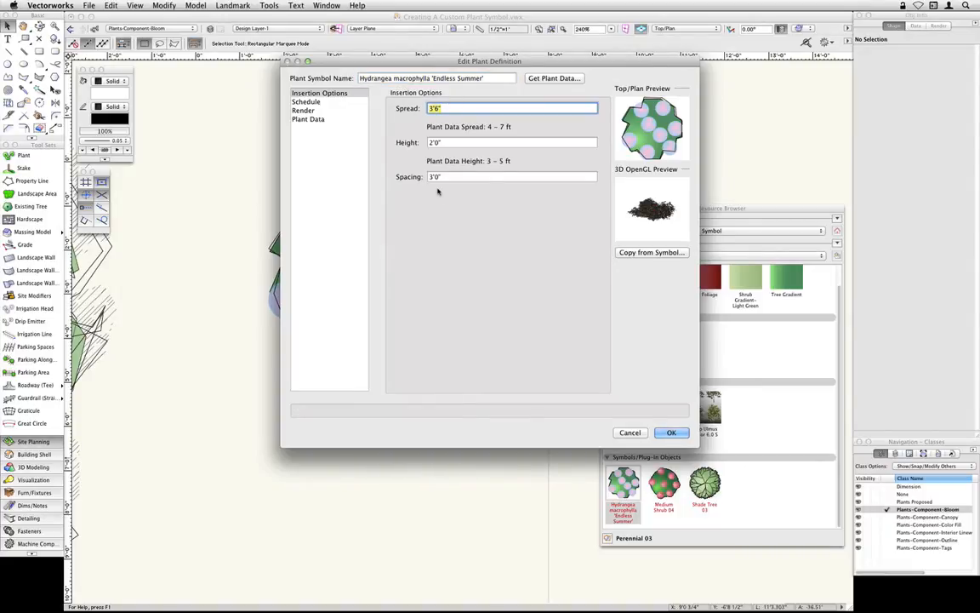
pyautogui.write("6'")
pyautogui.press('Tab')
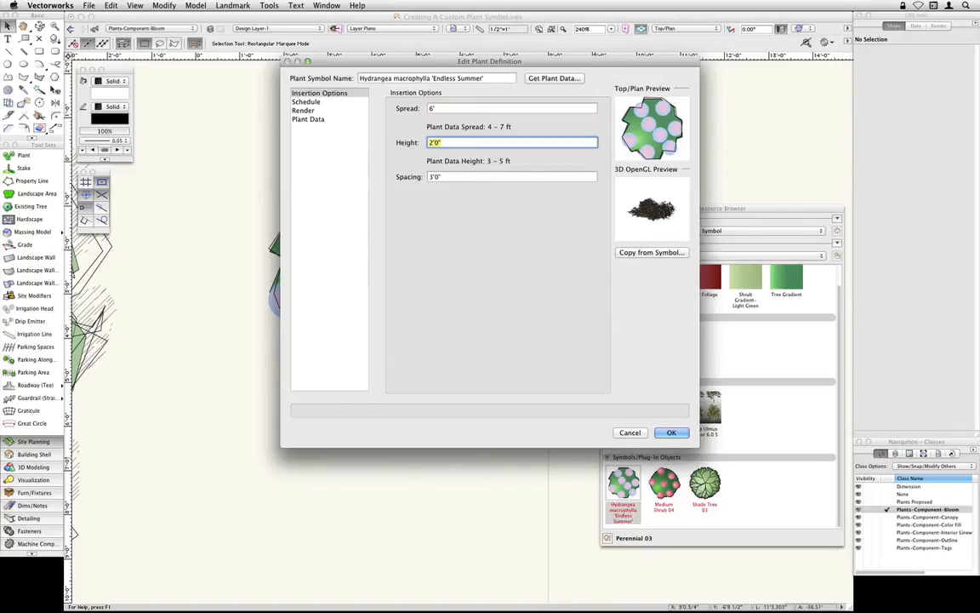
pyautogui.write("5'")
pyautogui.press('Tab')
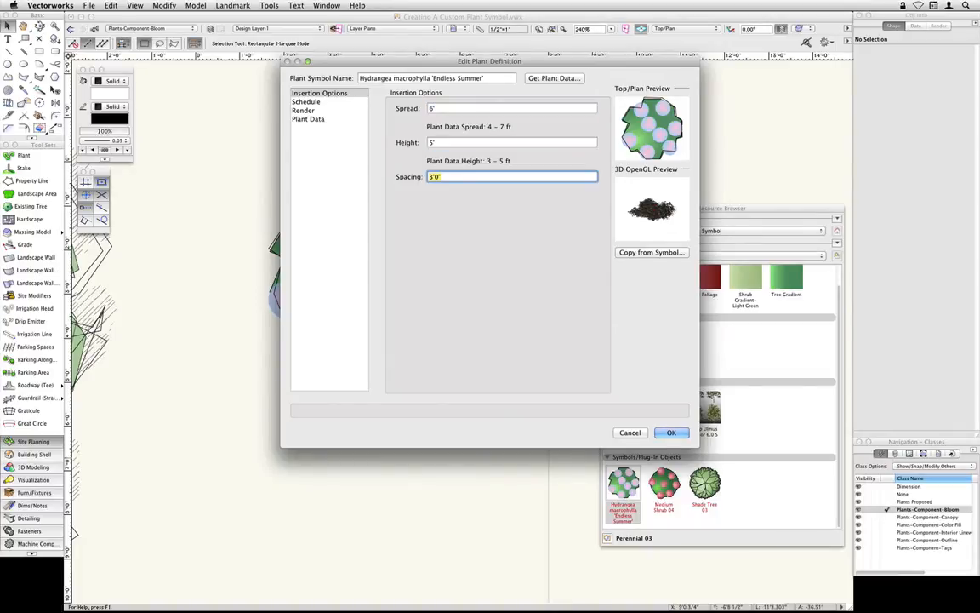
pyautogui.write("4'")
pyautogui.click(671, 433)
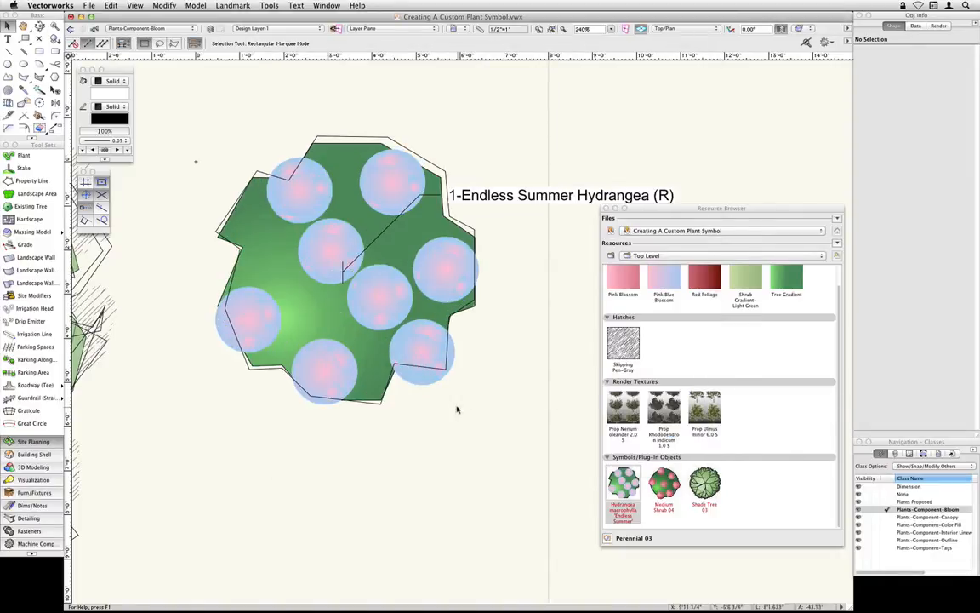
pyautogui.scroll(-1, 536, 331)
pyautogui.moveTo(539, 338); pyautogui.dragTo(488, 317, button='middle')
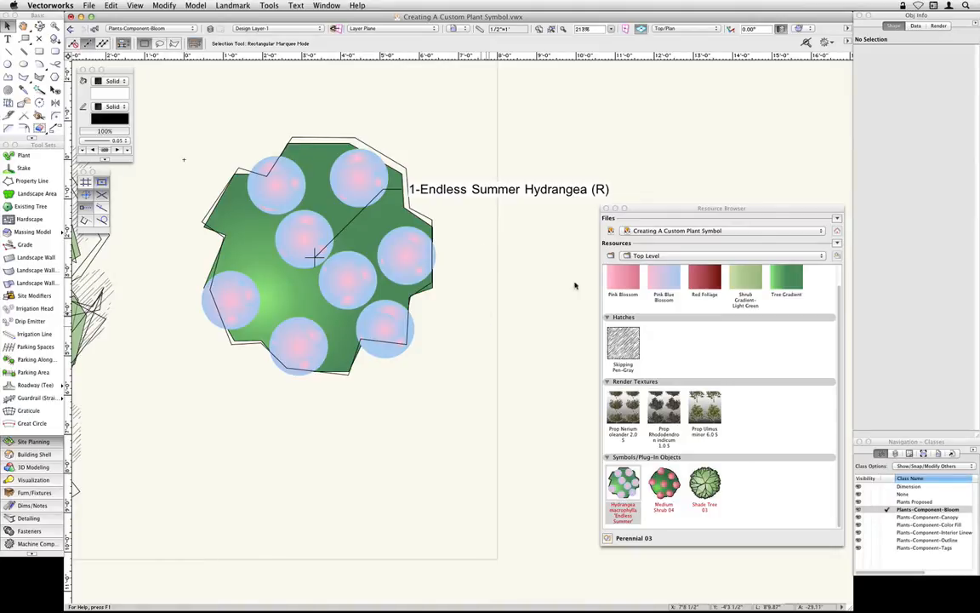
pyautogui.click(653, 231)
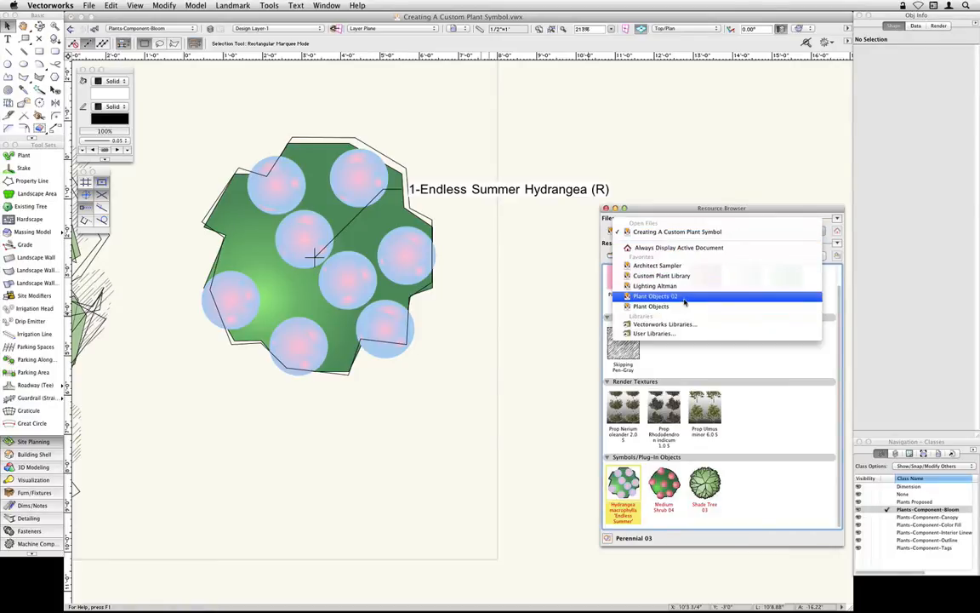
pyautogui.click(554, 281)
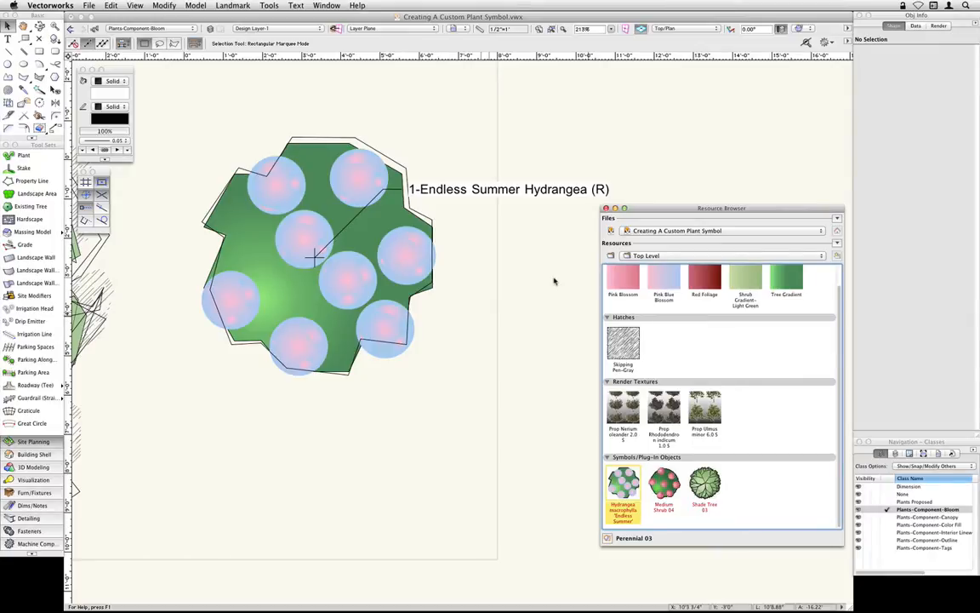
# - Make Plants Proposed the active class
pyautogui.scroll(-5, 426, 442)
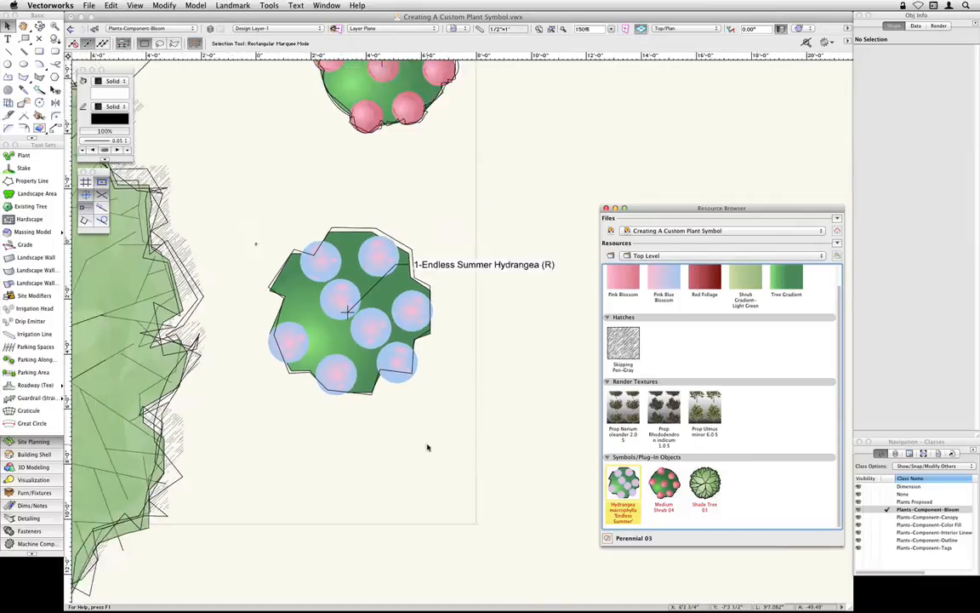
pyautogui.moveTo(438, 460); pyautogui.dragTo(325, 281, button='middle')
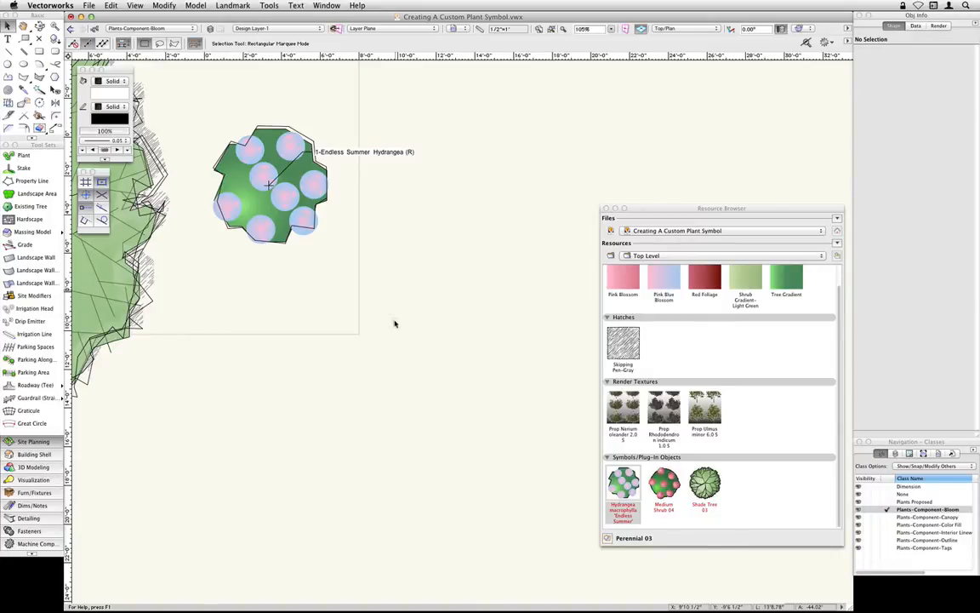
pyautogui.click(120, 29)
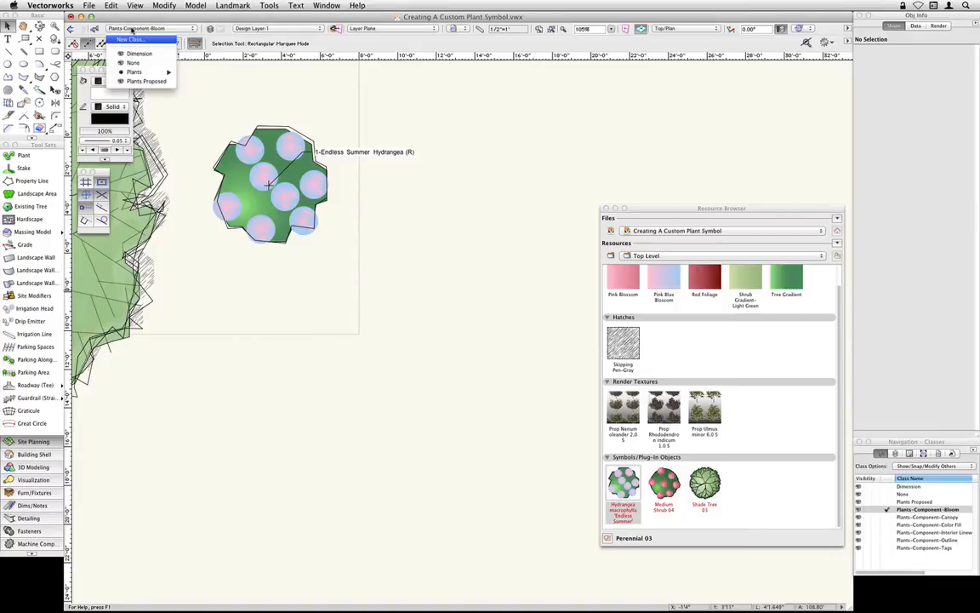
pyautogui.click(169, 81)
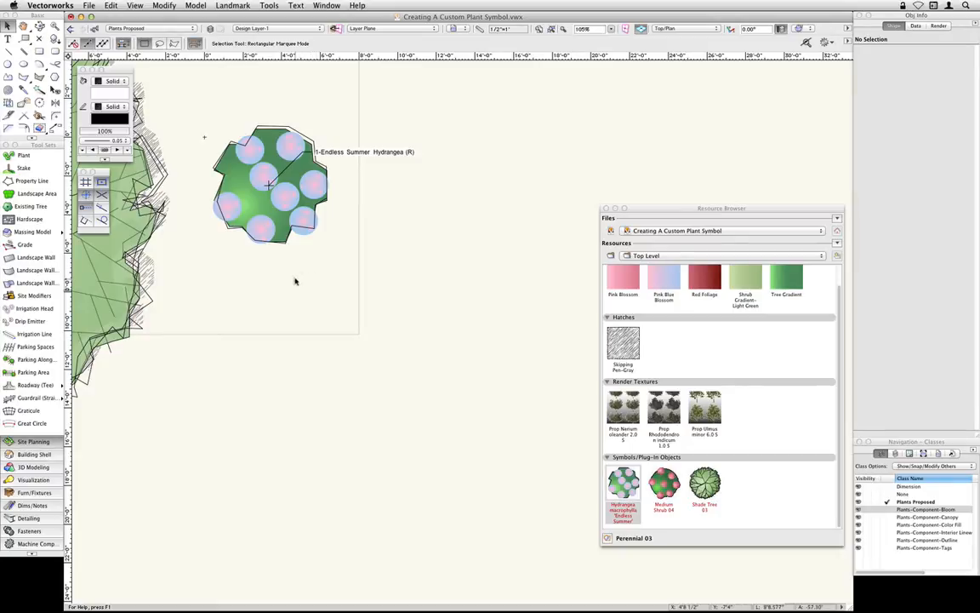
# - Draw a circle about 10'8" in diameter in the empty area below the hydrangea and set its fill to None
pyautogui.click(7, 63)
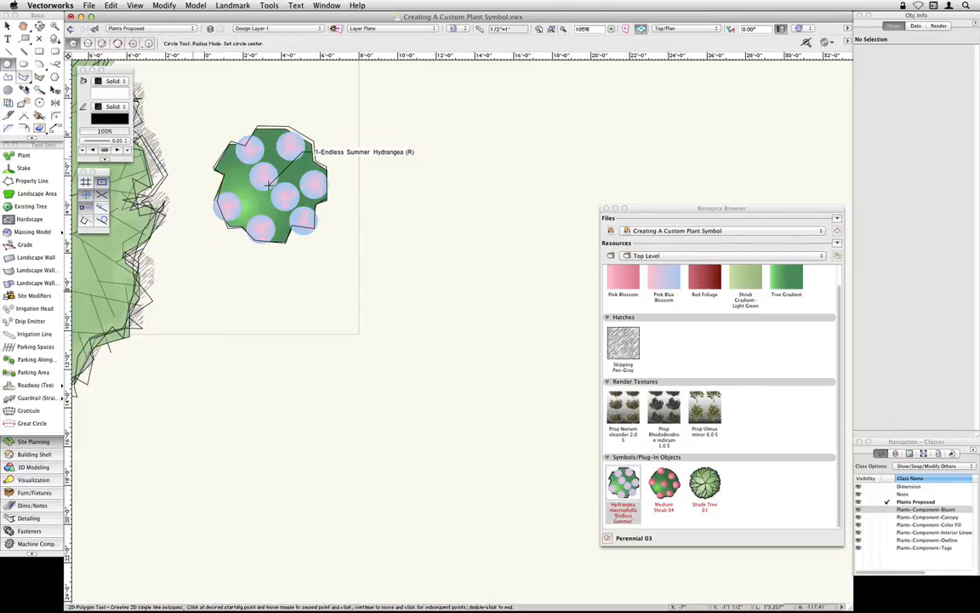
pyautogui.click(315, 440)
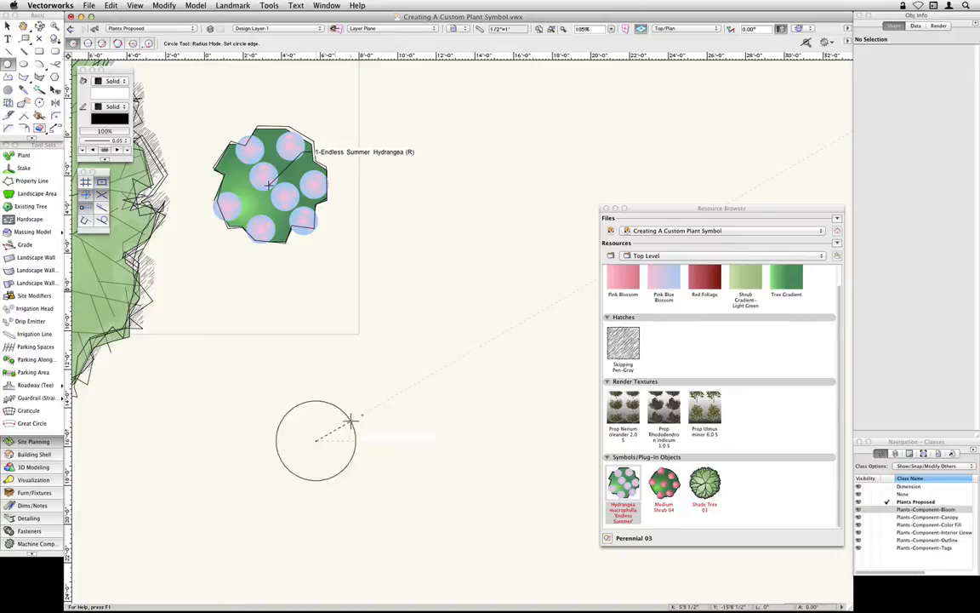
pyautogui.click(405, 389)
pyautogui.press('x')
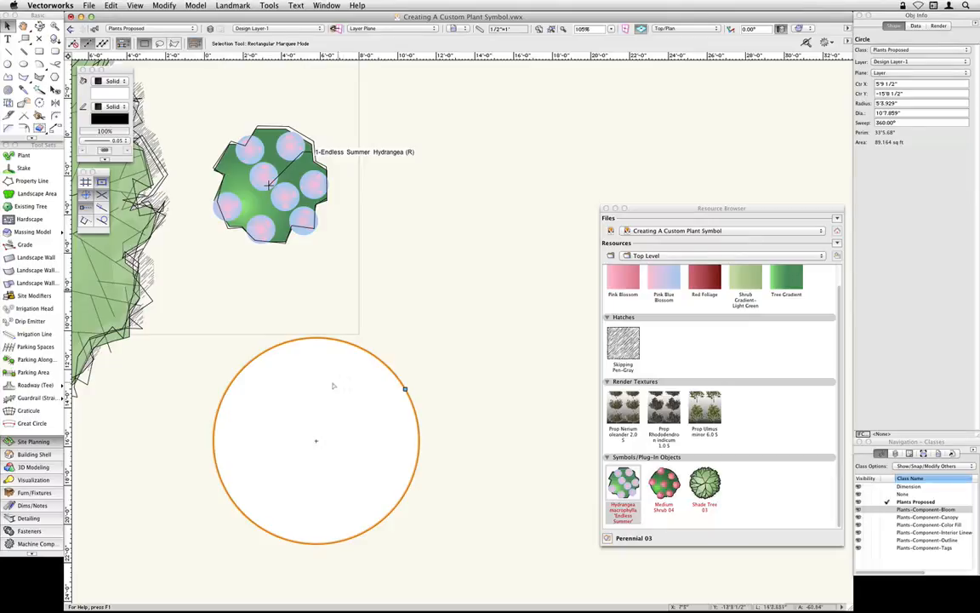
pyautogui.click(112, 81)
pyautogui.click(119, 73)
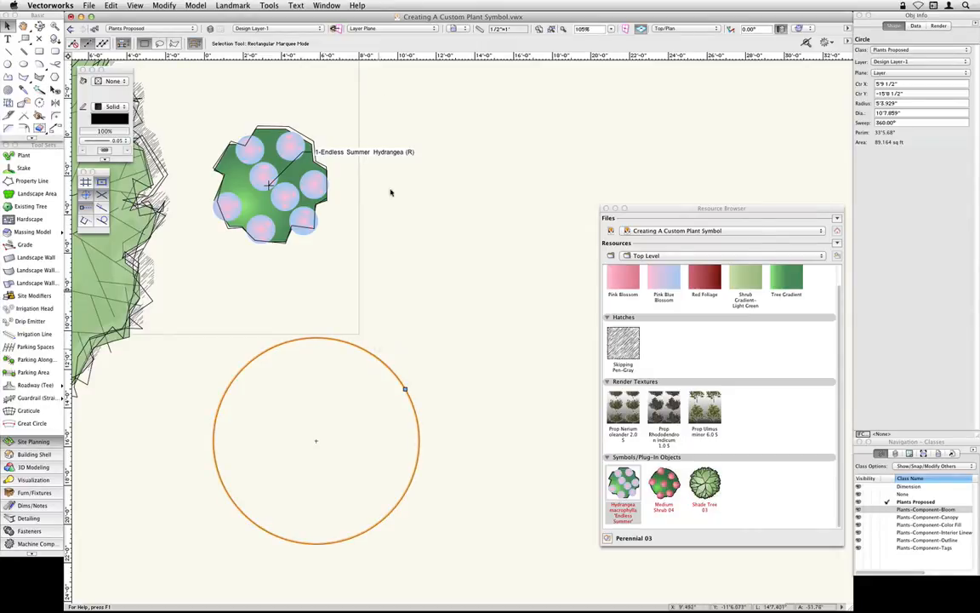
# - Create a new plant from the selected circle and name the symbol Acer palmatum 'Atropurpureum'
pyautogui.click(233, 5)
pyautogui.moveTo(233, 5)
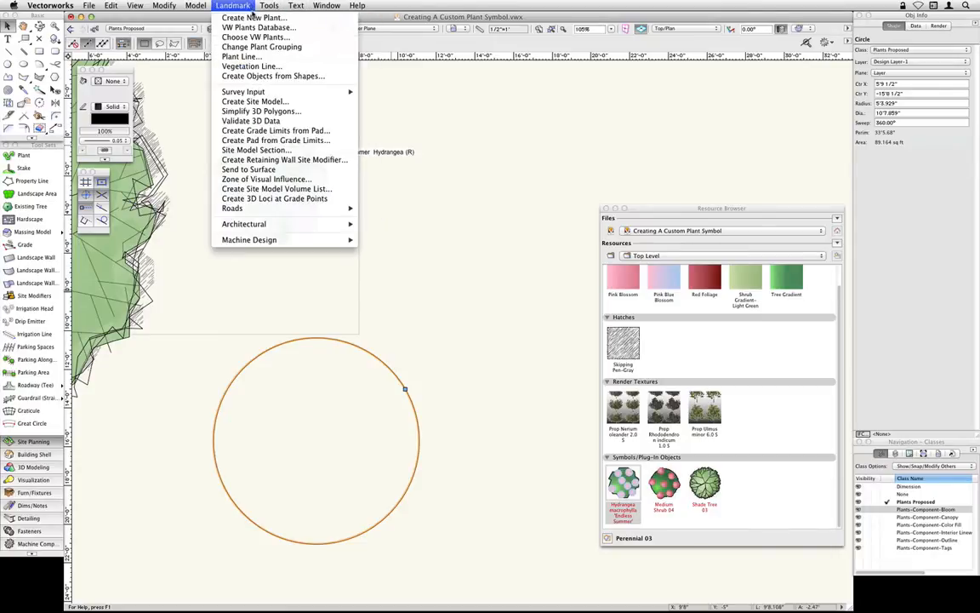
pyautogui.click(280, 18)
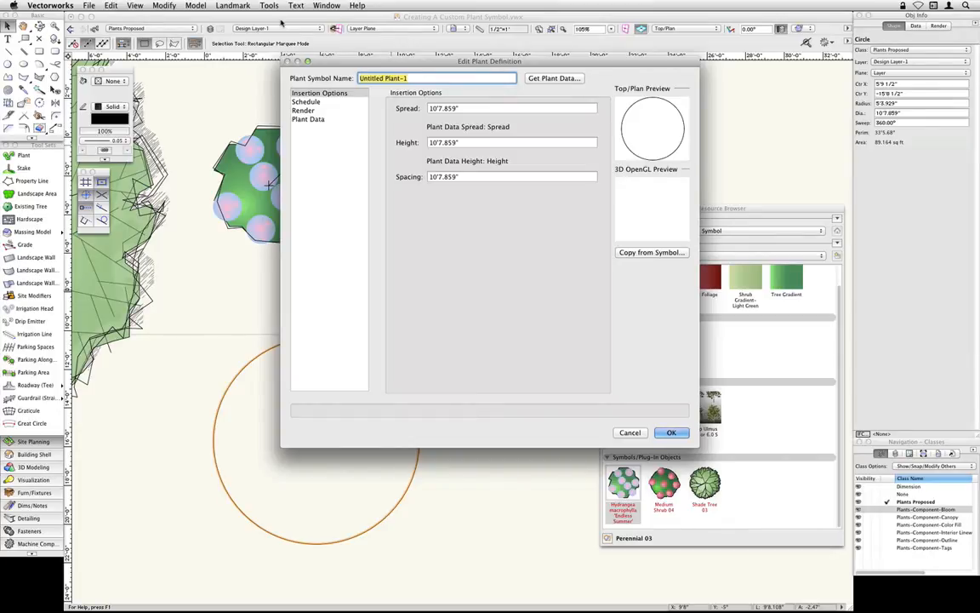
pyautogui.write("Acer palmatum 'Atropurpureu")
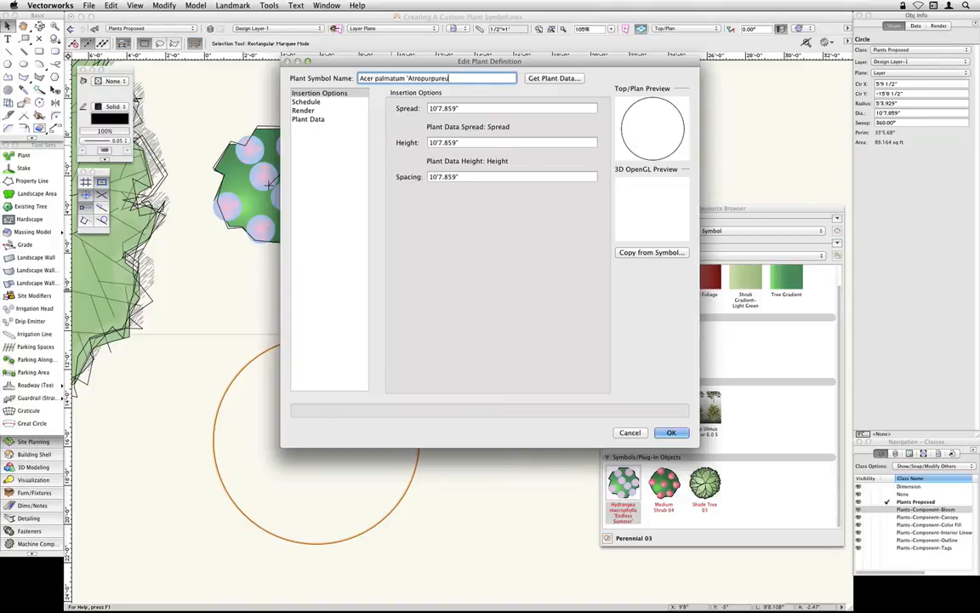
pyautogui.write("m'")
# - Get the plant data for Acer palmatum 'Atropurpureum' from the Trees plant list and review the imported fields
pyautogui.click(554, 78)
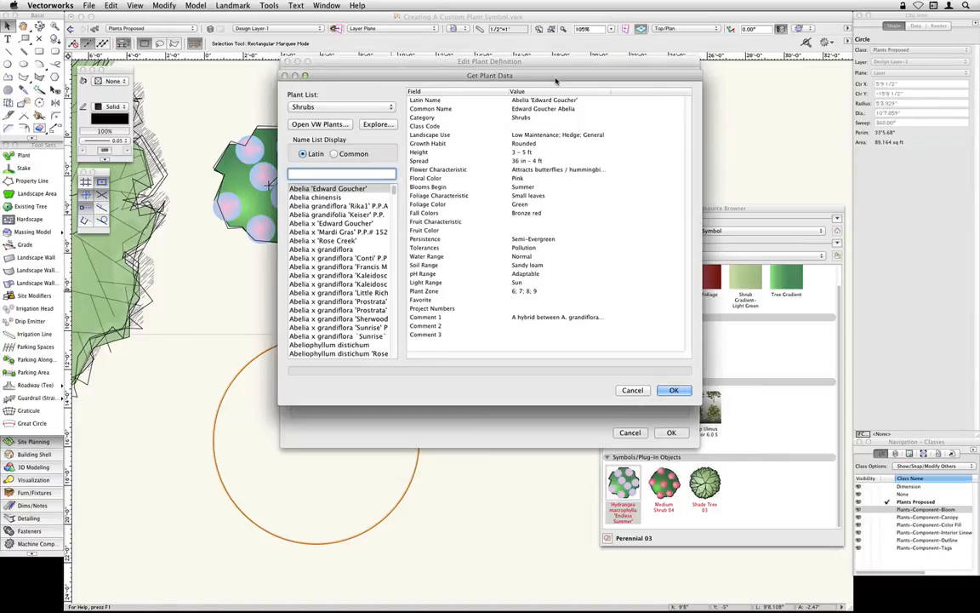
pyautogui.click(374, 107)
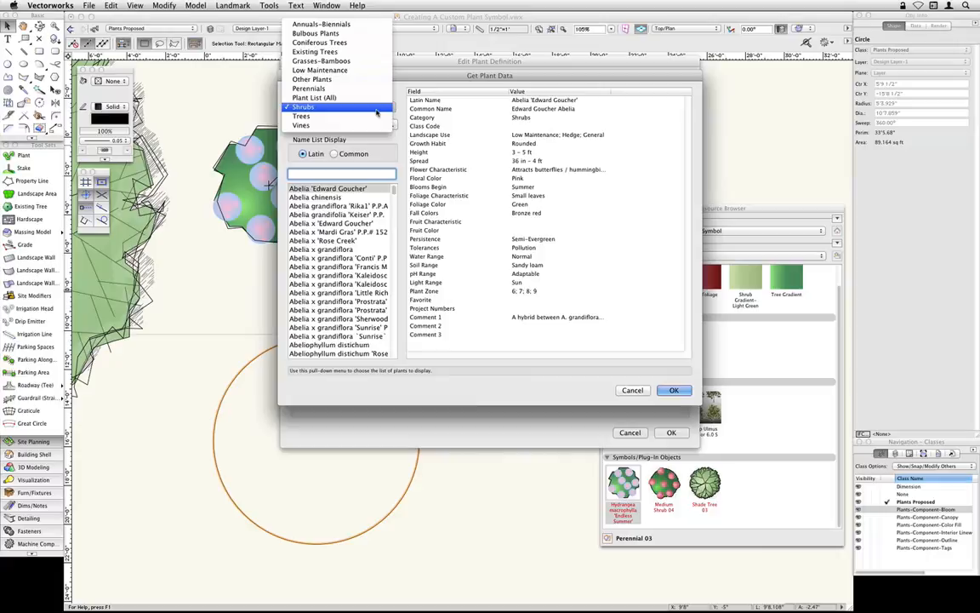
pyautogui.click(338, 117)
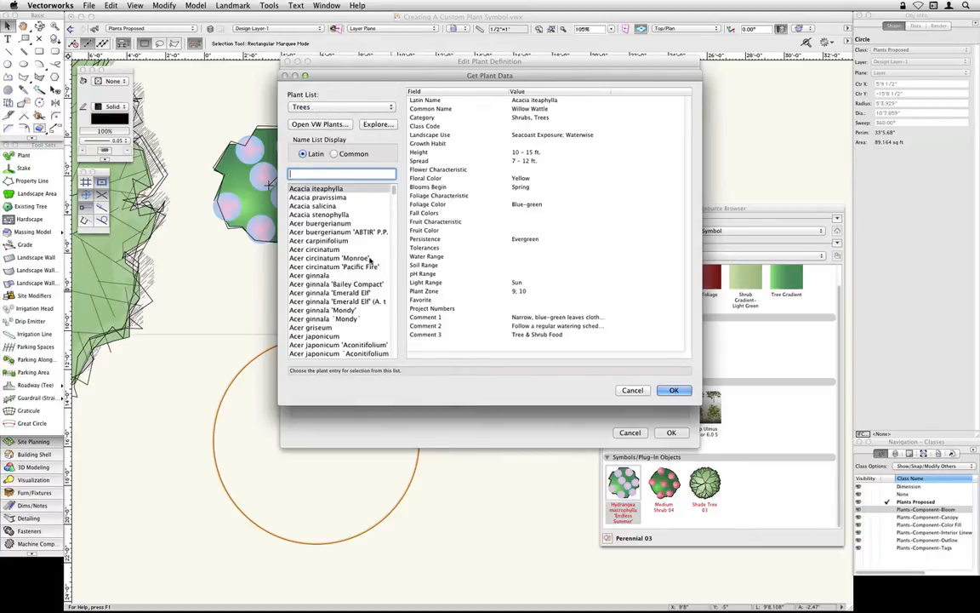
pyautogui.scroll(-5, 372, 276)
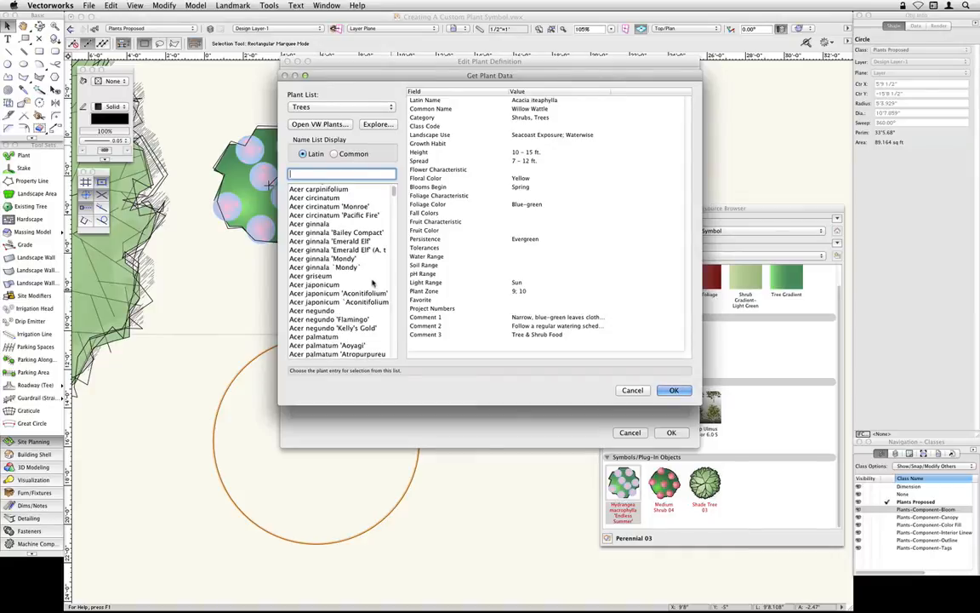
pyautogui.scroll(-2, 372, 284)
pyautogui.click(372, 278)
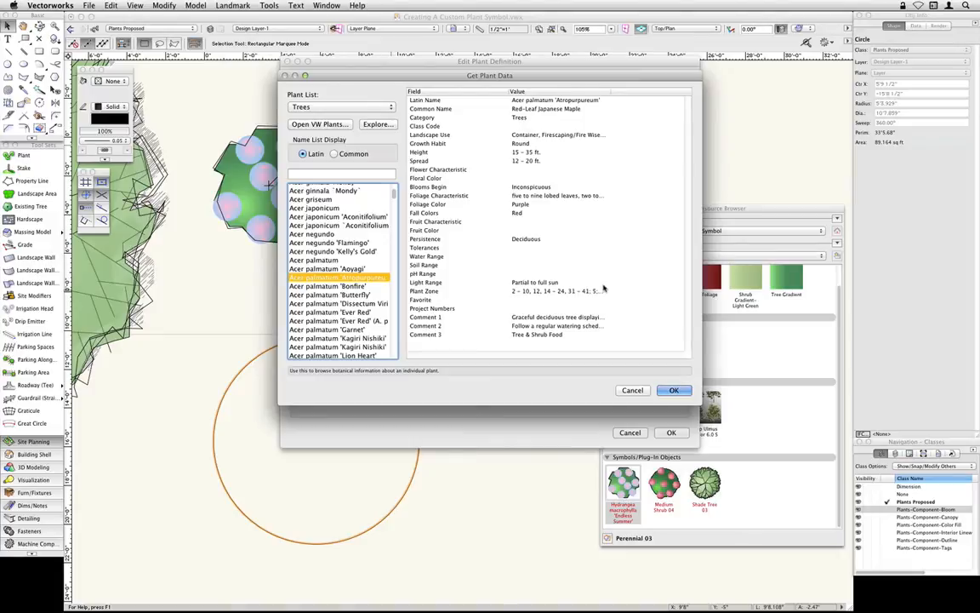
pyautogui.click(673, 390)
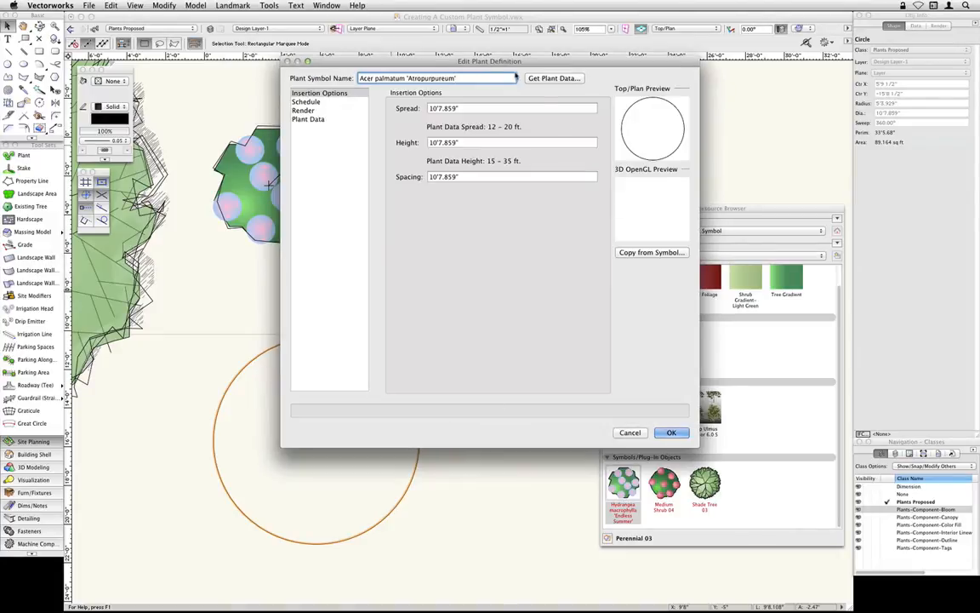
pyautogui.click(312, 119)
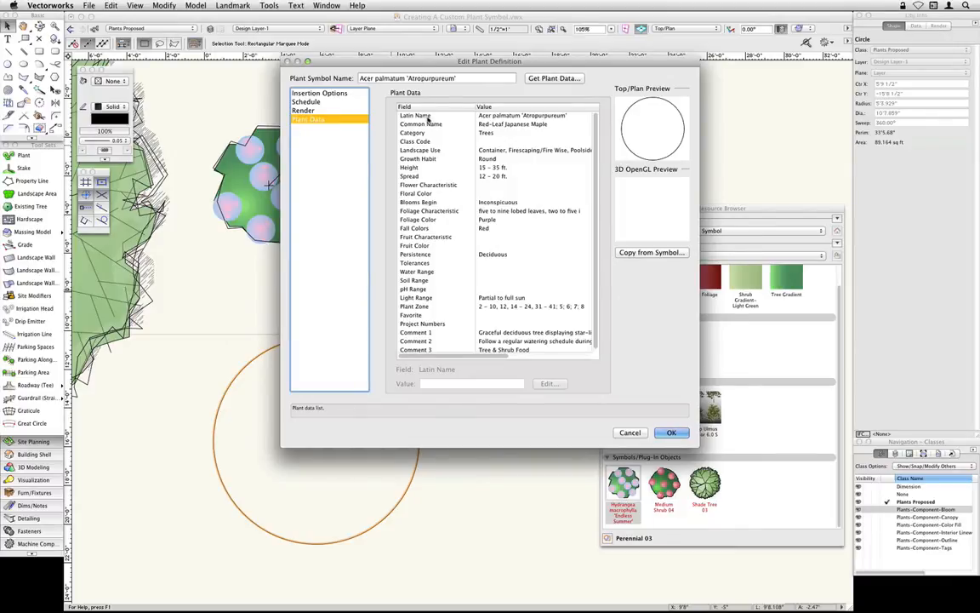
# - Set the maple's spread to 15', height to 15' and spacing to 20', and accept the plant definition
pyautogui.click(328, 95)
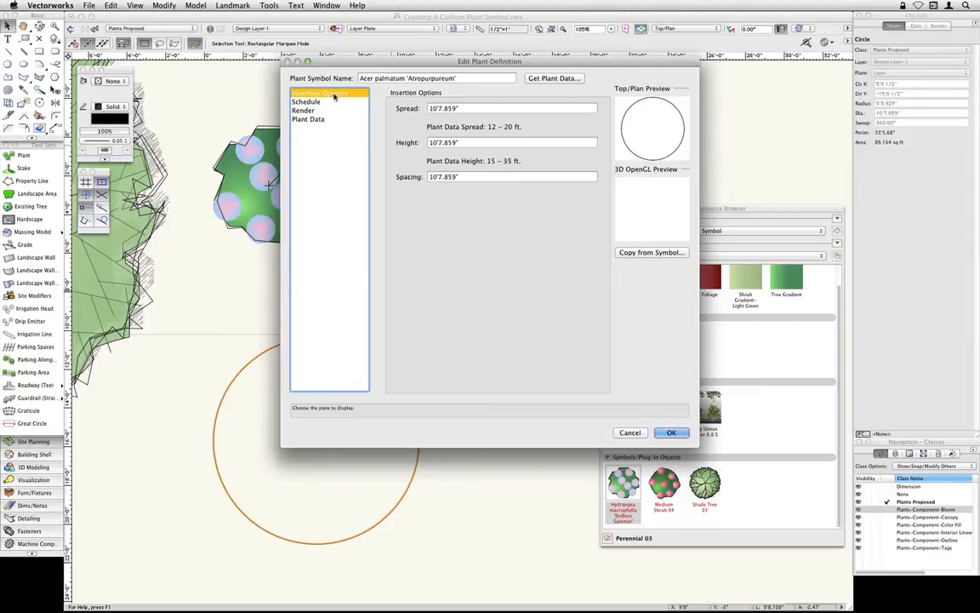
pyautogui.press('Tab')
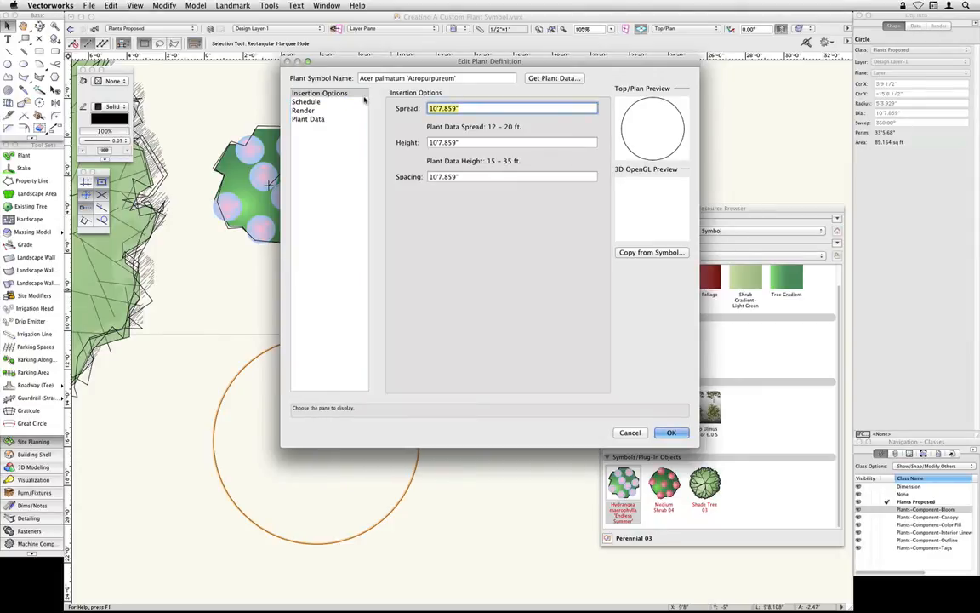
pyautogui.write("15'")
pyautogui.press('Tab')
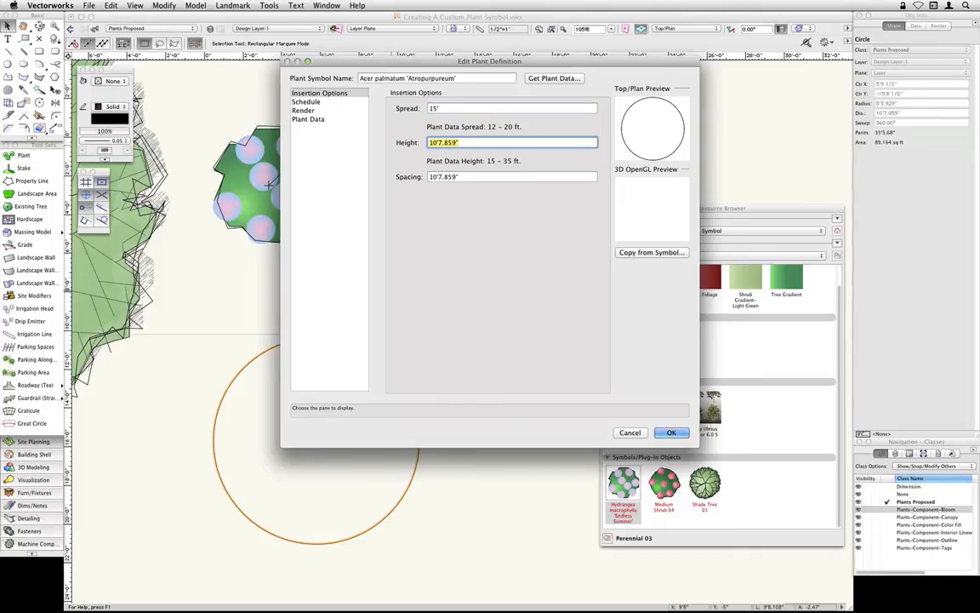
pyautogui.write("15'")
pyautogui.press('Tab')
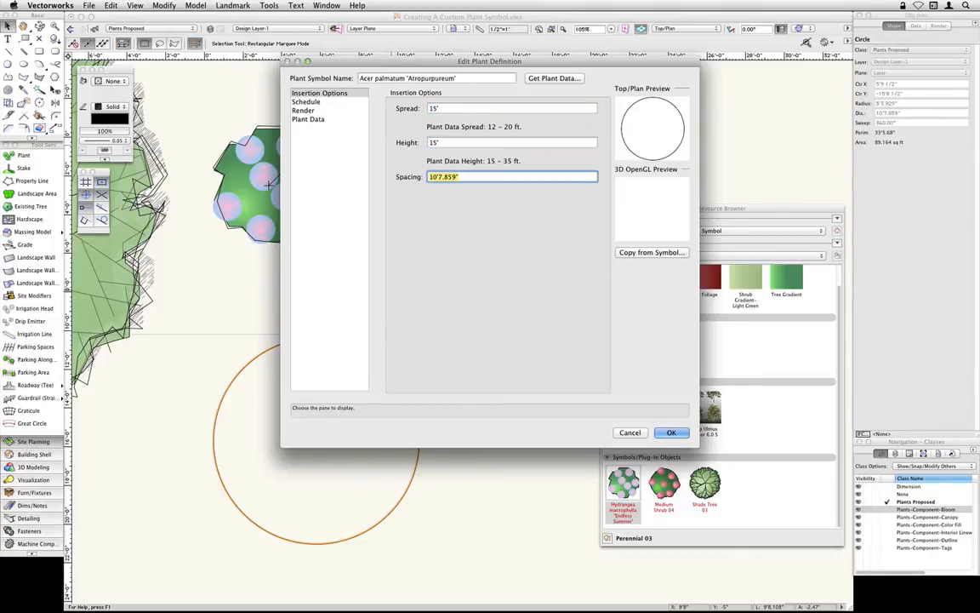
pyautogui.write("20'")
pyautogui.press('Tab')
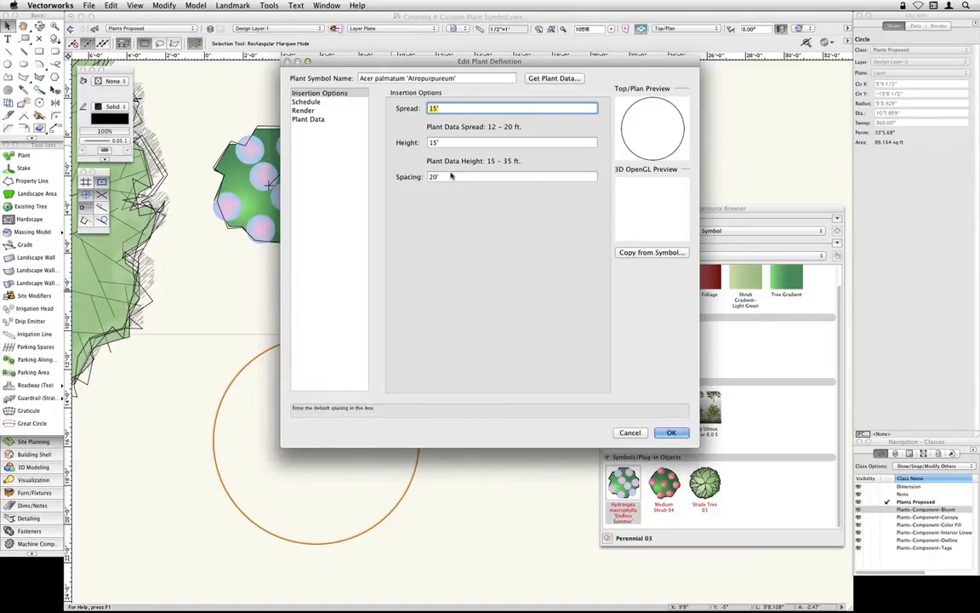
pyautogui.click(671, 433)
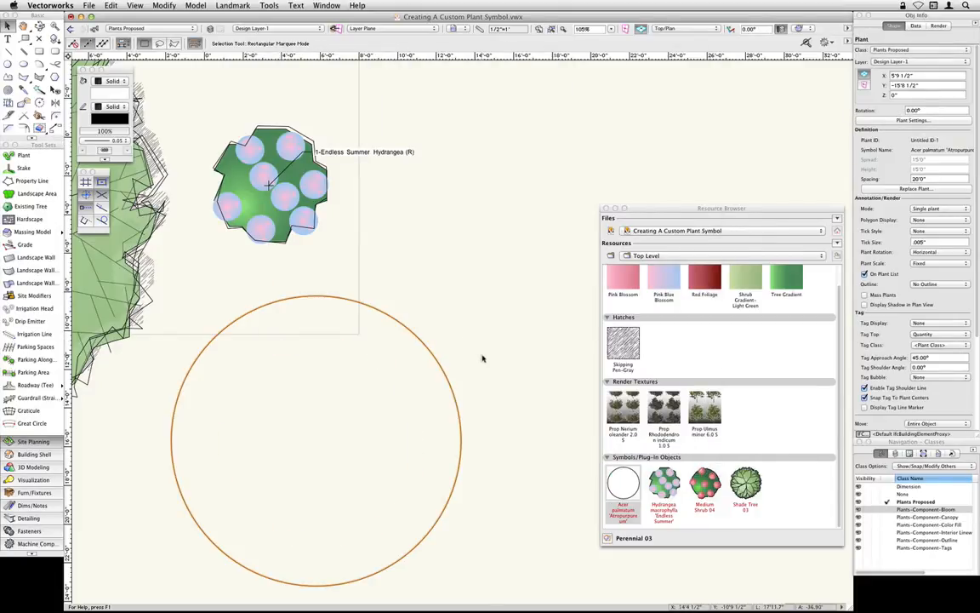
# - Open the 2D graphics of the Acer palmatum 'Atropurpureum' plant symbol for editing
pyautogui.scroll(-1, 446, 341)
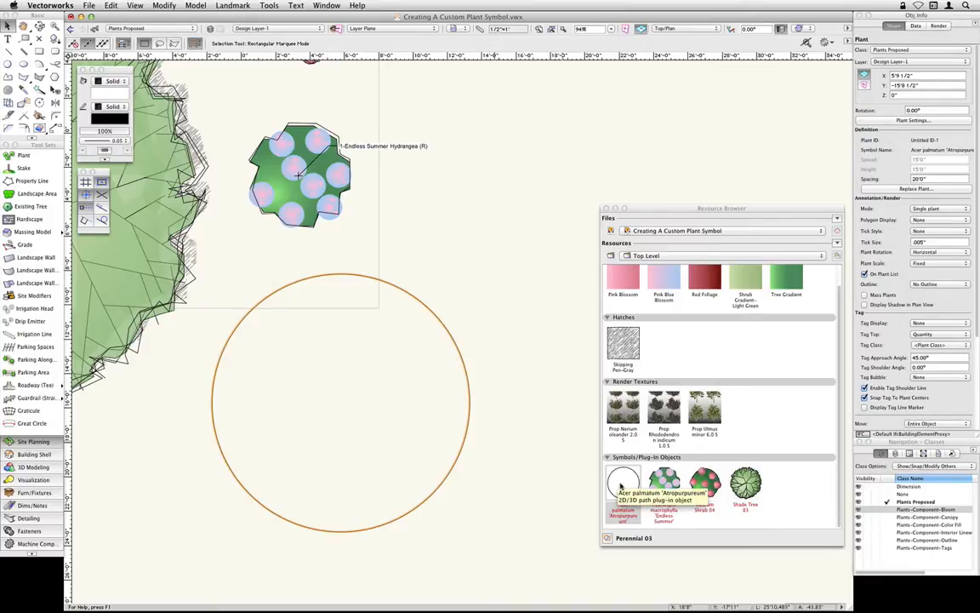
pyautogui.rightClick(626, 478)
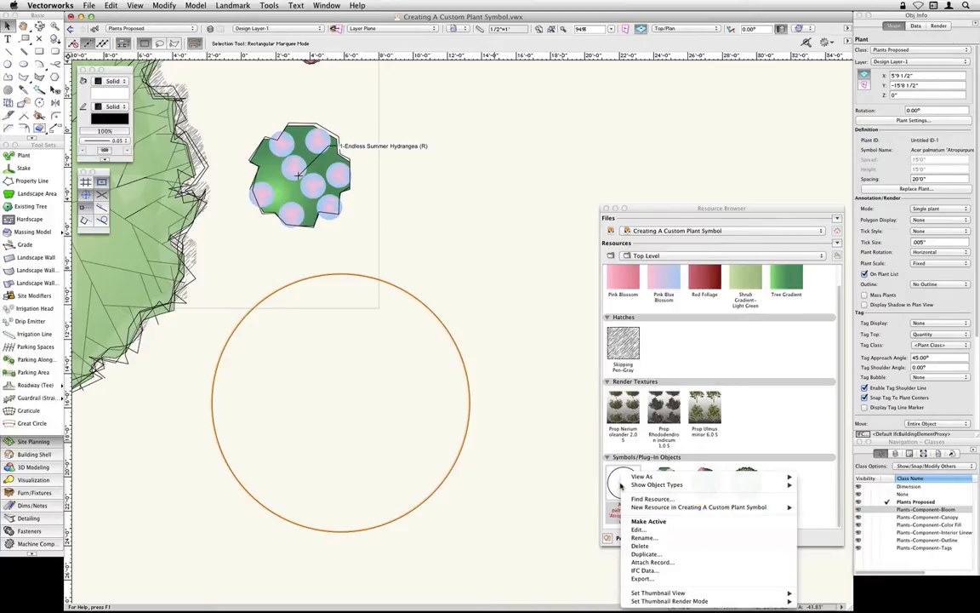
pyautogui.click(651, 528)
pyautogui.click(494, 168)
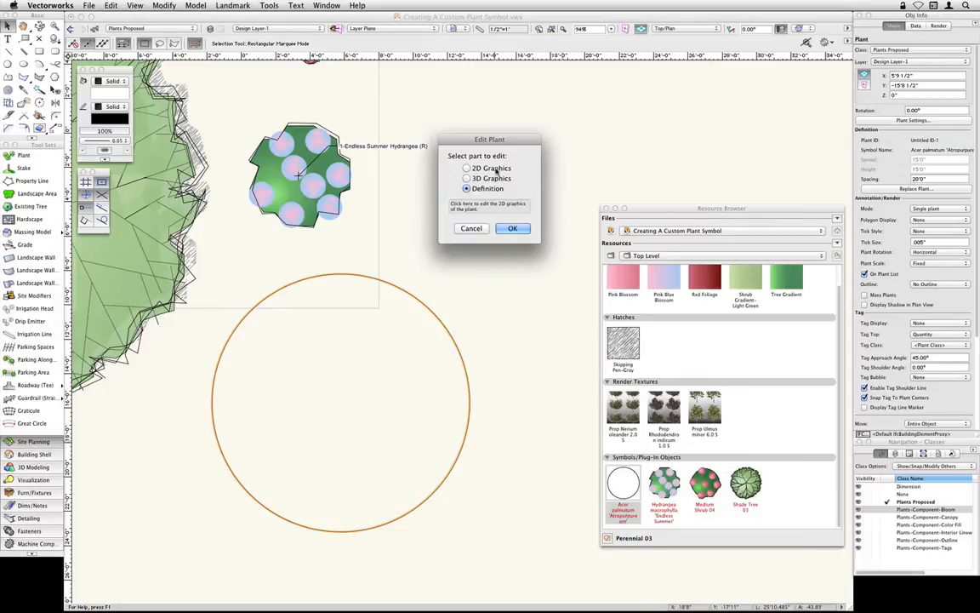
pyautogui.click(514, 229)
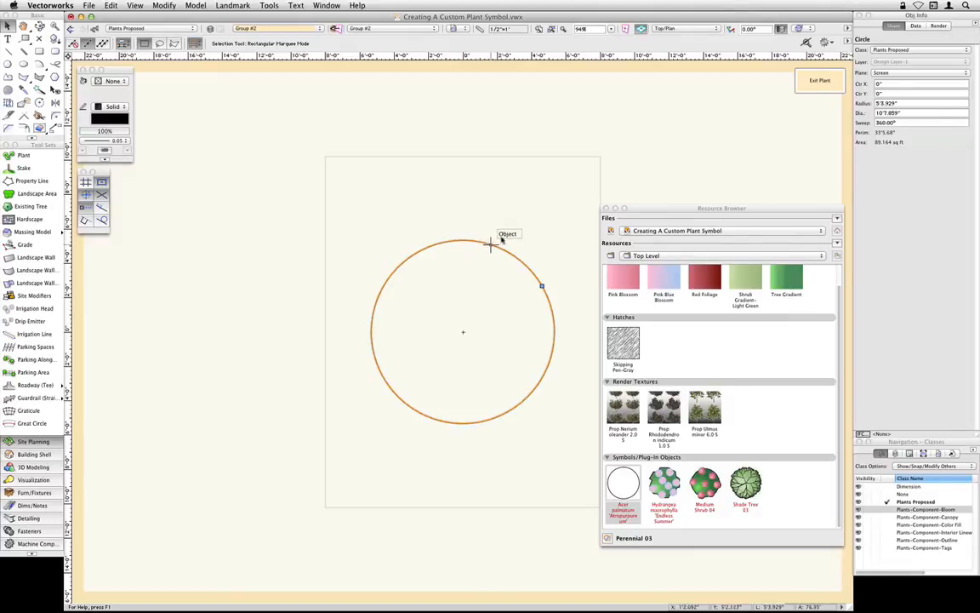
# - Assign the circle to the Plants-Component-Outline class and apply that class's graphic attributes to it
pyautogui.moveTo(520, 232); pyautogui.dragTo(438, 218, button='middle')
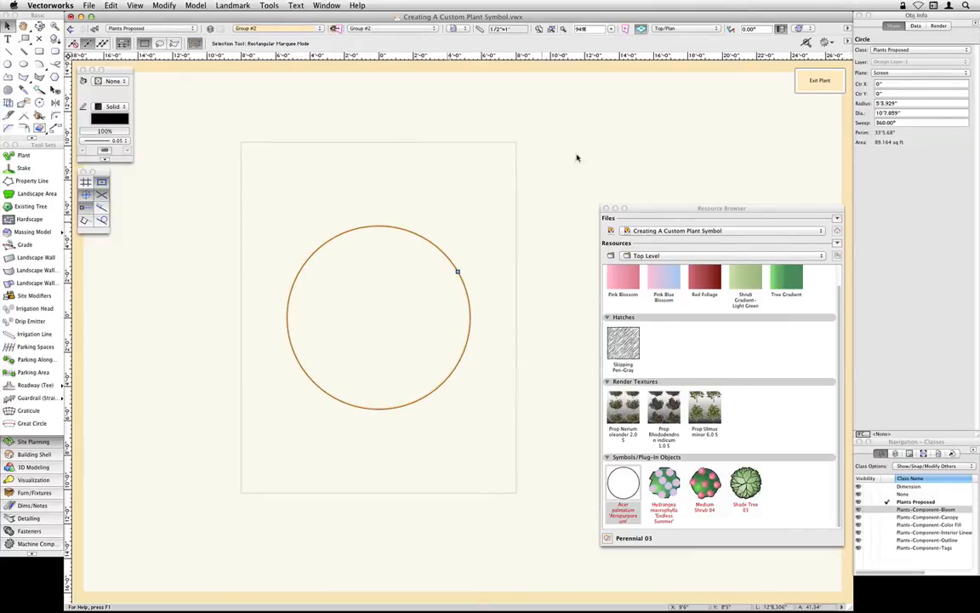
pyautogui.click(884, 52)
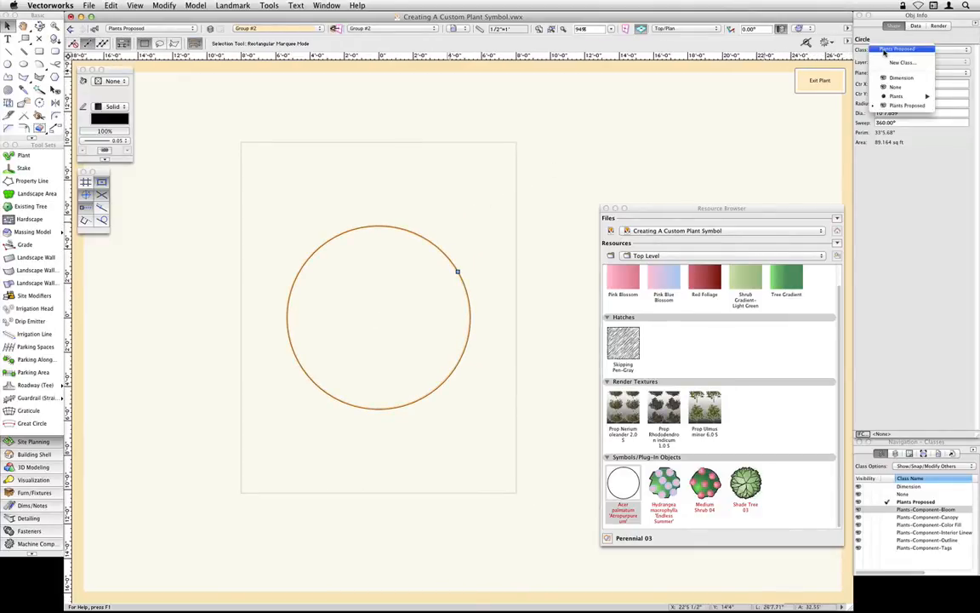
pyautogui.moveTo(898, 96)
pyautogui.moveTo(860, 99)
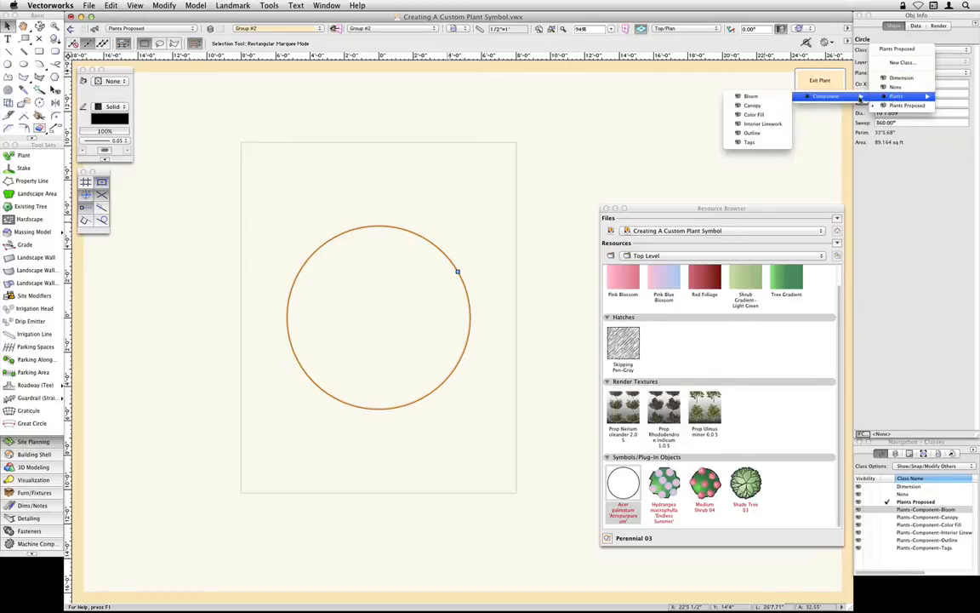
pyautogui.click(766, 138)
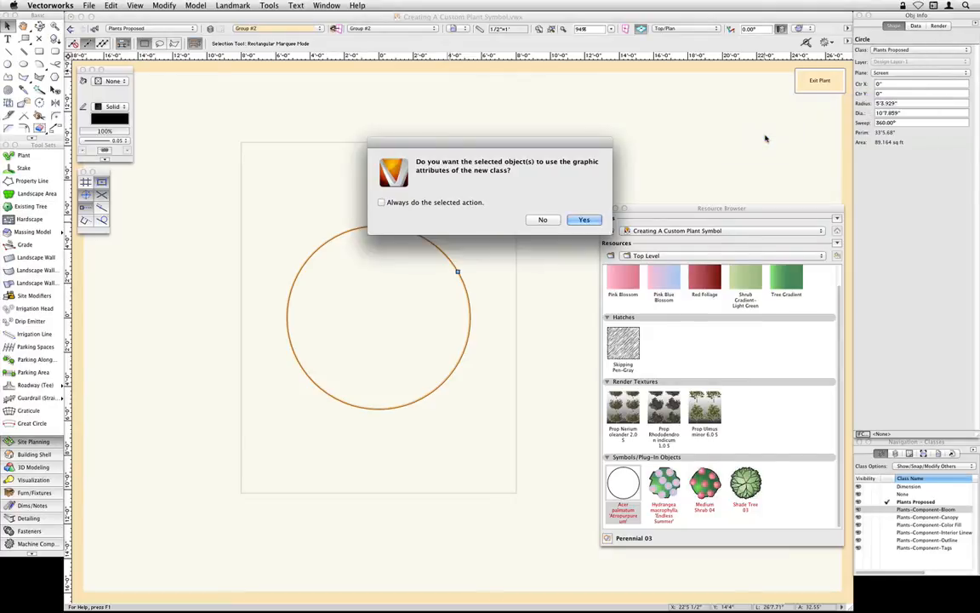
pyautogui.click(584, 219)
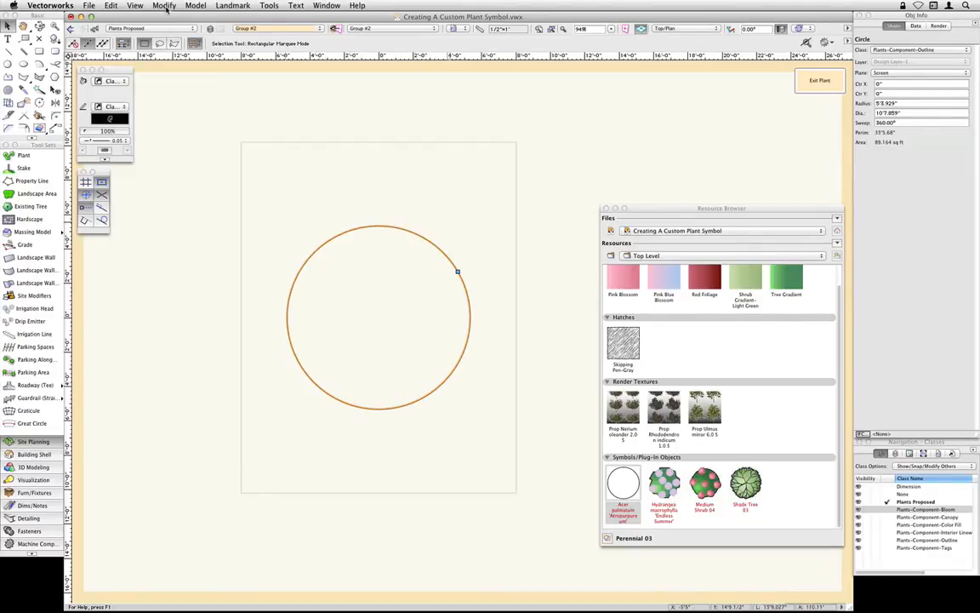
pyautogui.click(164, 6)
pyautogui.moveTo(167, 27)
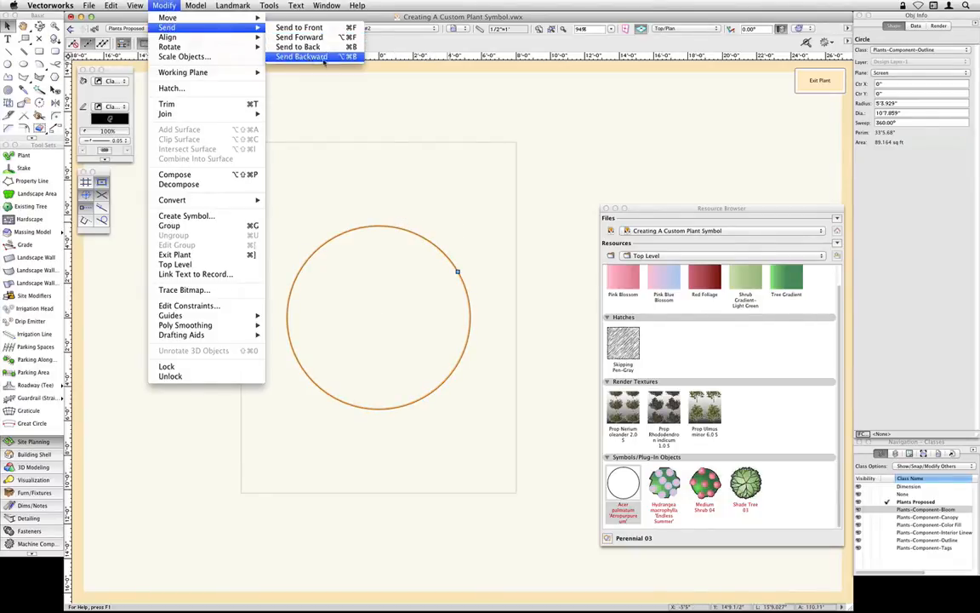
pyautogui.click(413, 182)
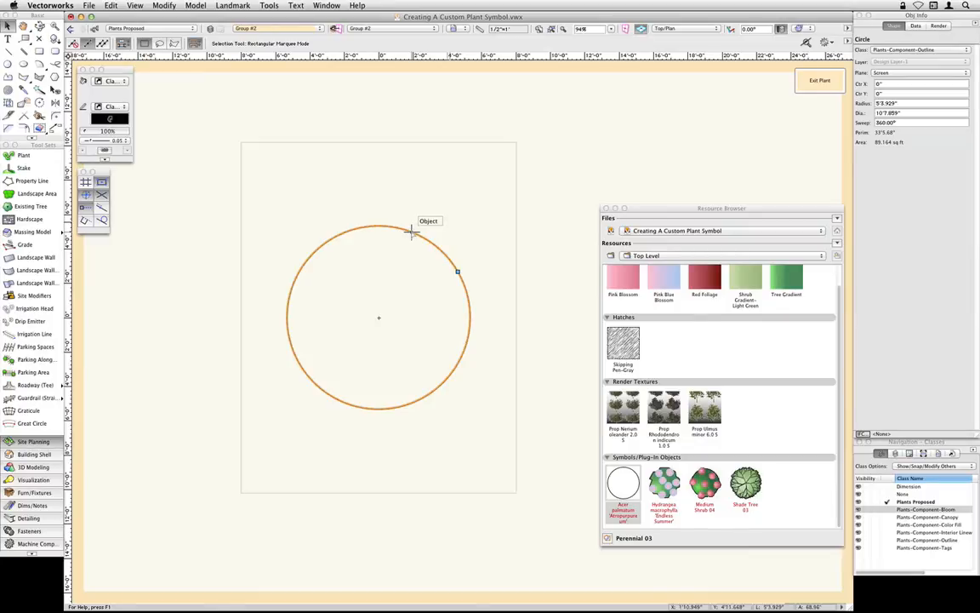
# - Duplicate the outline circle in place and give the copy a solid fill and no pen
pyautogui.click(116, 5)
pyautogui.click(104, 6)
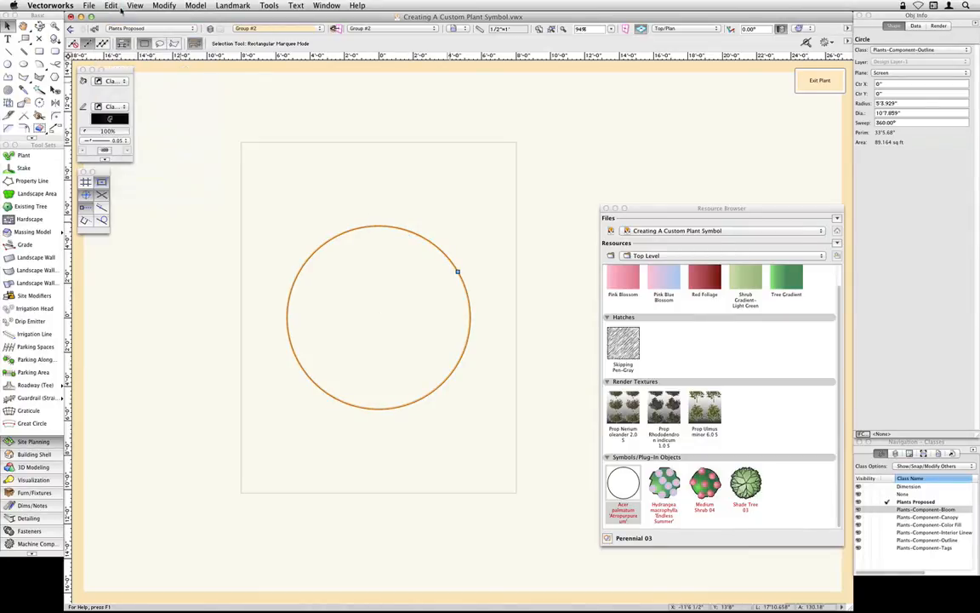
pyautogui.click(104, 7)
pyautogui.click(126, 72)
pyautogui.click(112, 82)
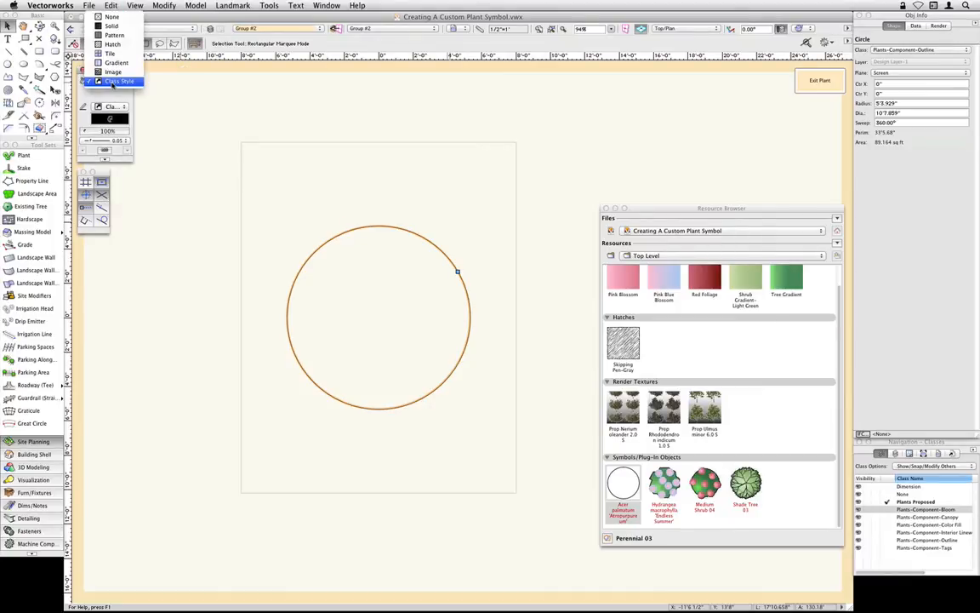
pyautogui.click(111, 26)
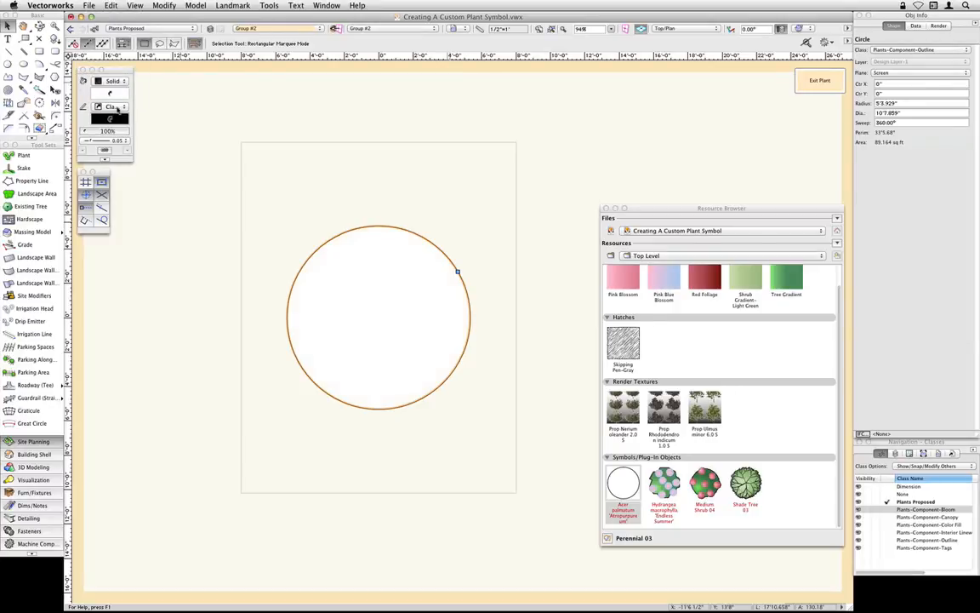
pyautogui.click(117, 108)
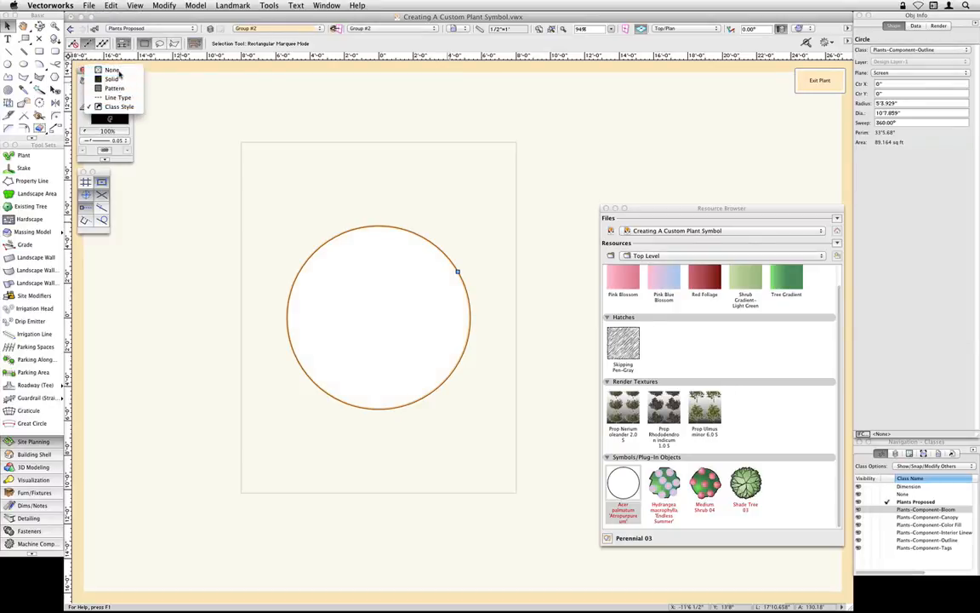
pyautogui.click(118, 72)
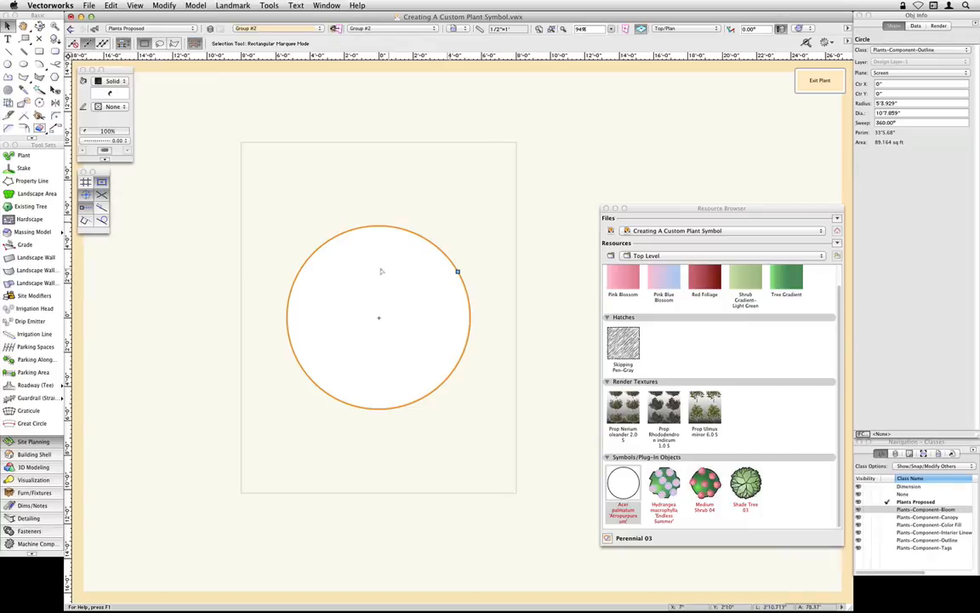
# - Assign the duplicated circle to the Plants-Component-Canopy class
pyautogui.click(912, 51)
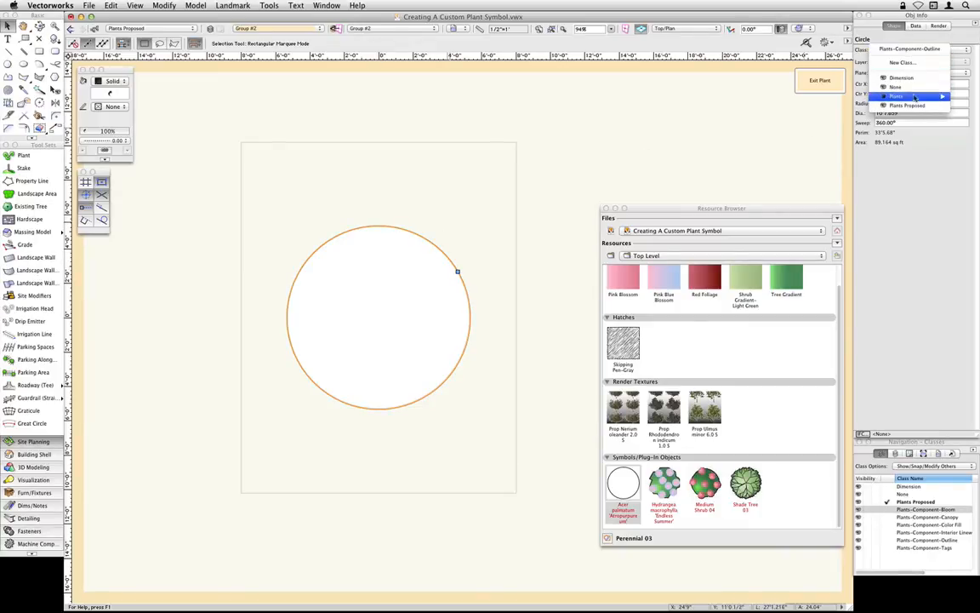
pyautogui.moveTo(855, 96)
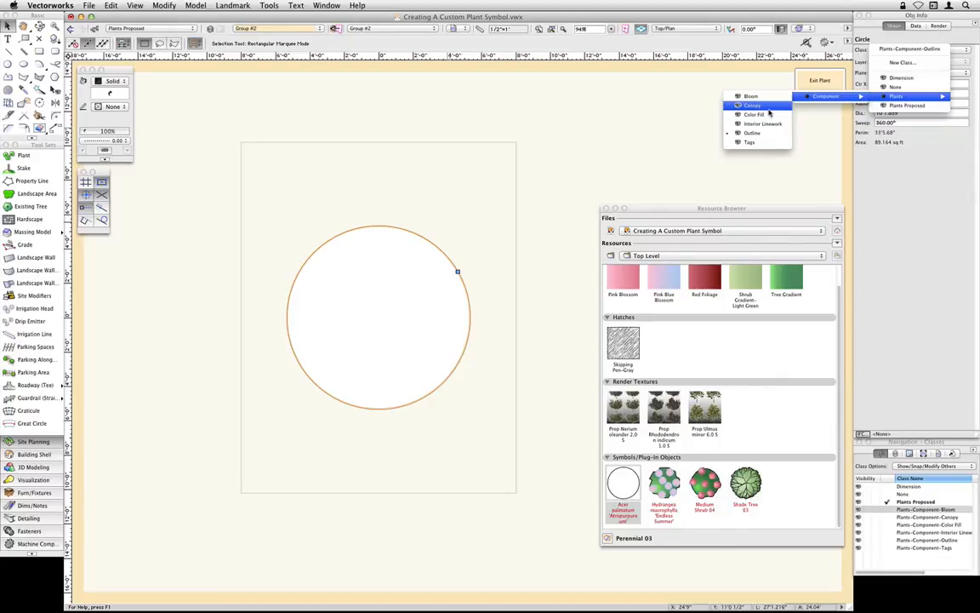
pyautogui.click(753, 105)
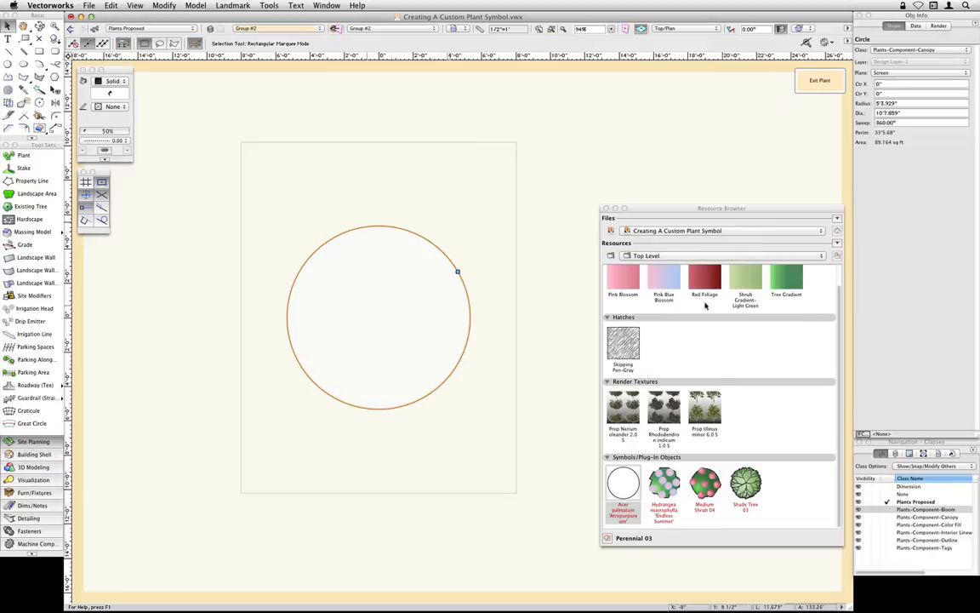
# - Duplicate the Red Foliage gradient as Red Foliage-2 and apply the copy to the canopy circle
pyautogui.scroll(2, 703, 302)
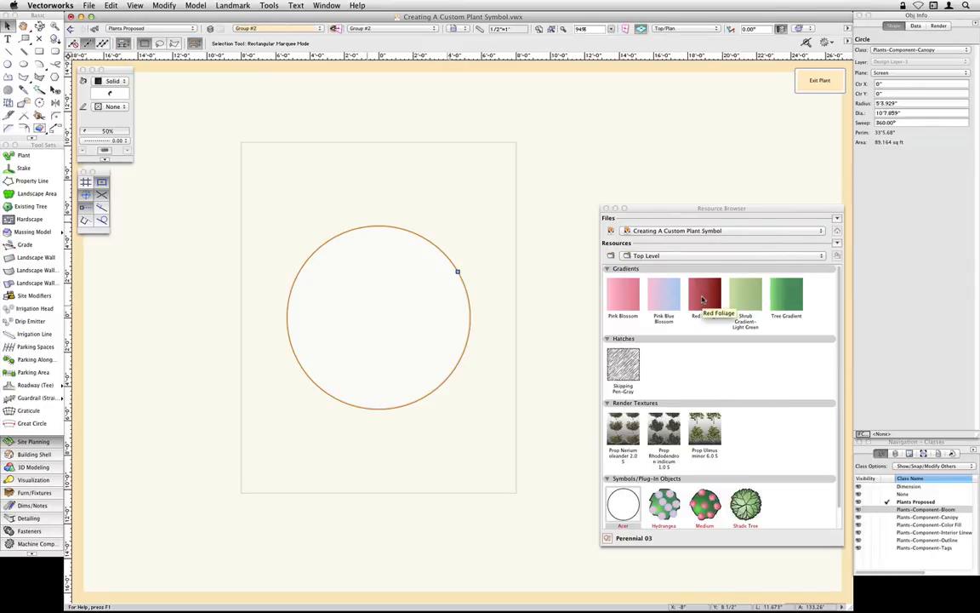
pyautogui.rightClick(703, 298)
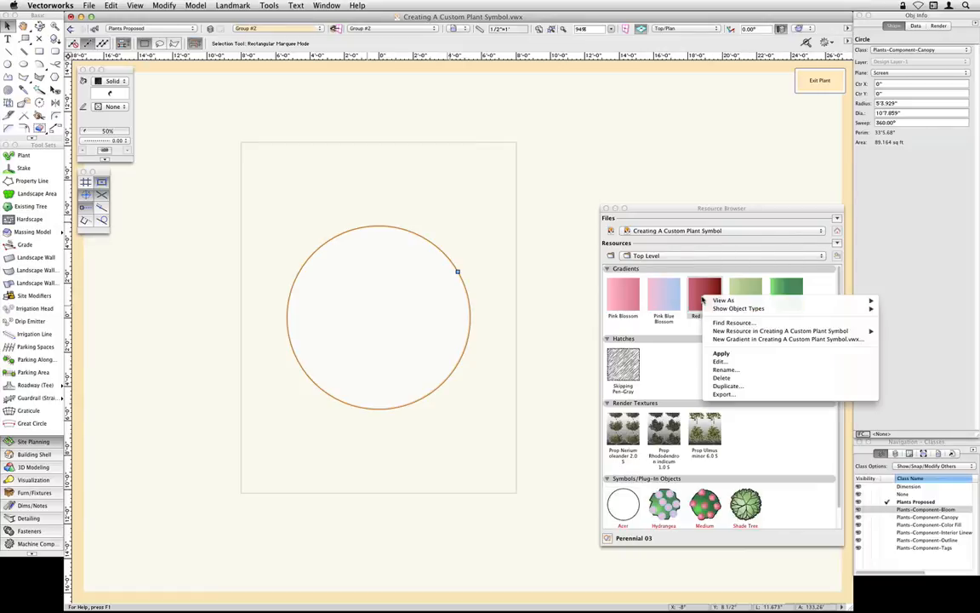
pyautogui.click(748, 390)
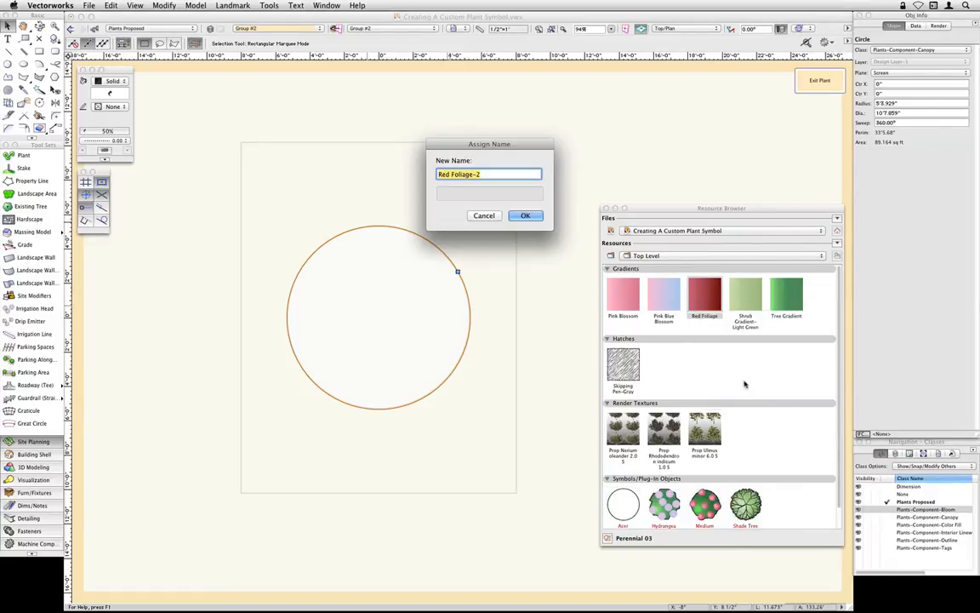
pyautogui.click(503, 175)
pyautogui.click(526, 217)
pyautogui.click(524, 216)
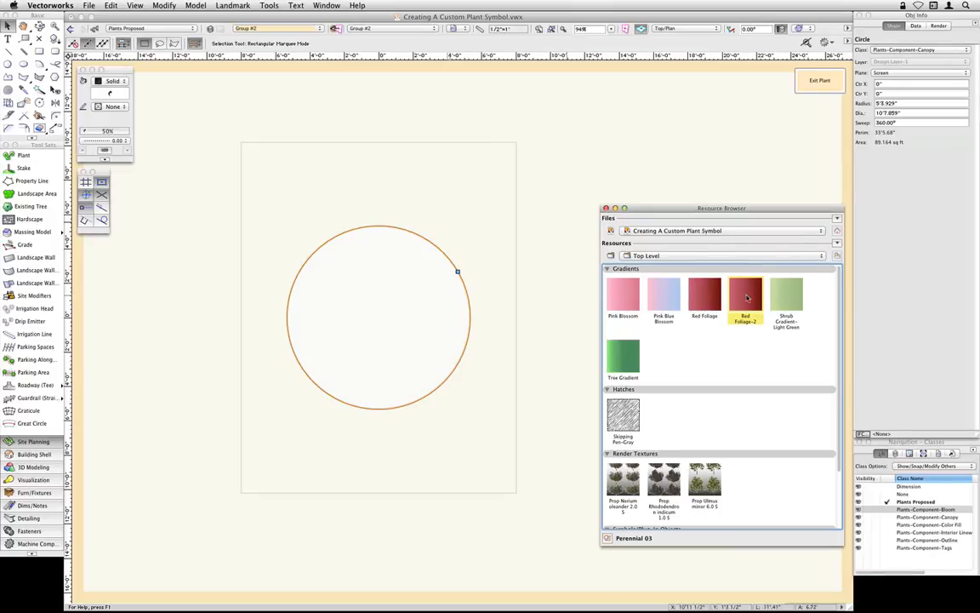
pyautogui.moveTo(747, 297); pyautogui.dragTo(457, 272)
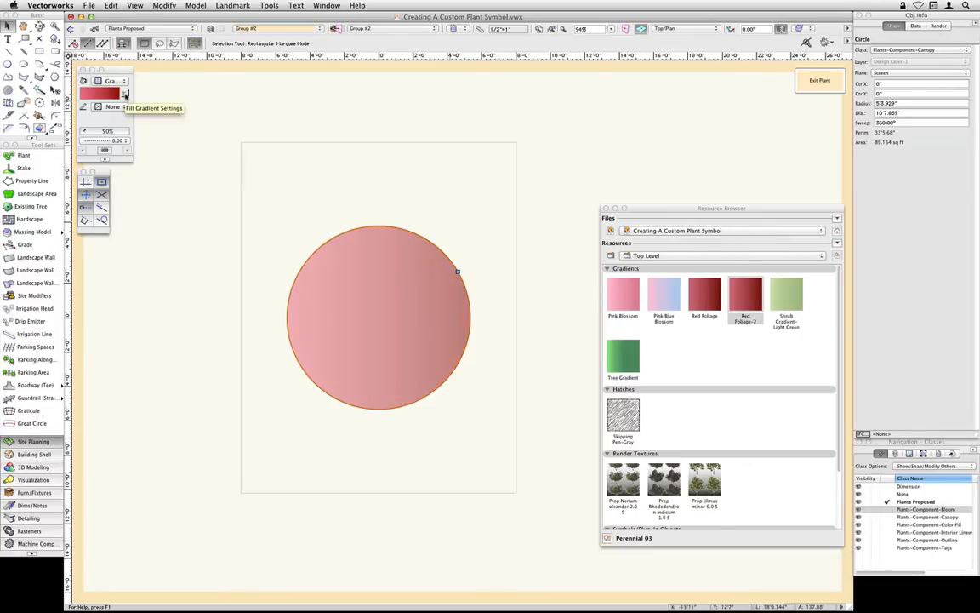
# - Set the canopy circle's gradient fill to Radial with an X offset of -2 and a Y offset of 2
pyautogui.click(125, 94)
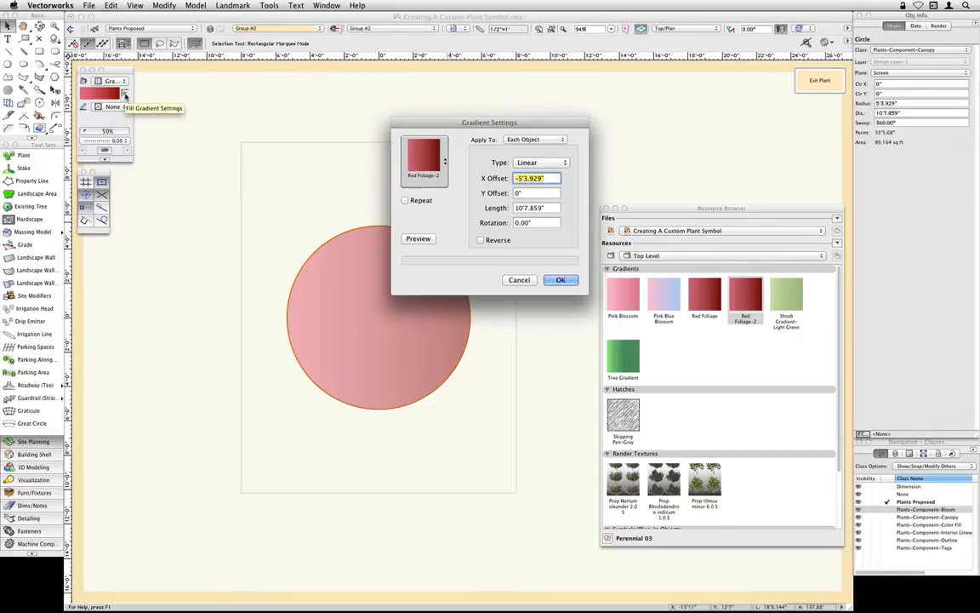
pyautogui.click(552, 162)
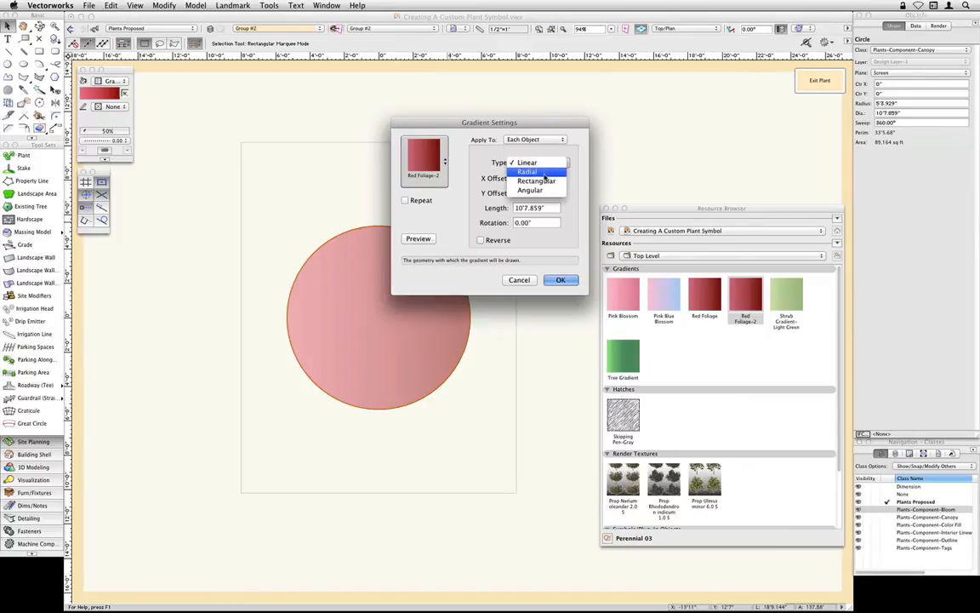
pyautogui.click(544, 173)
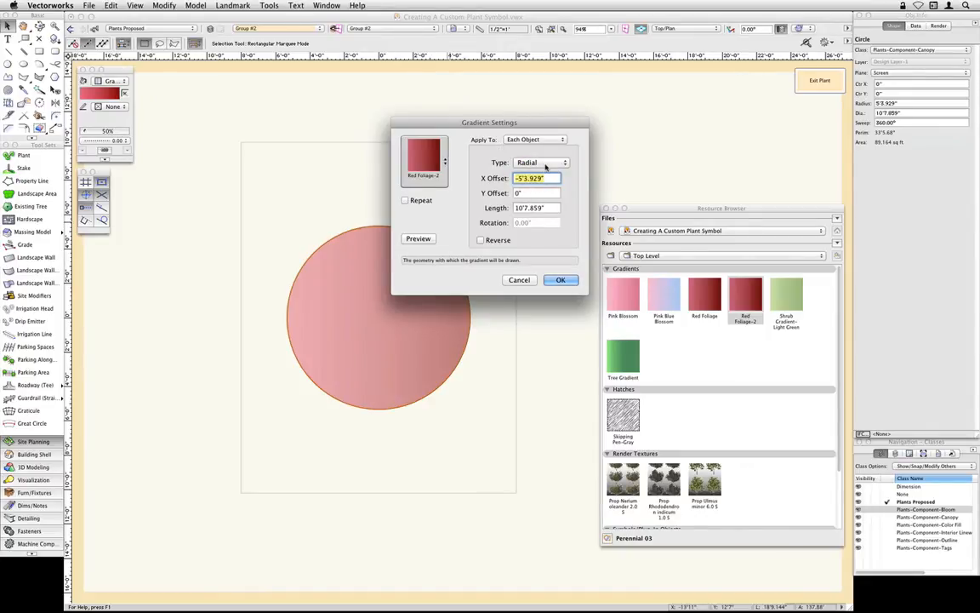
pyautogui.press('BackSpace')
pyautogui.write('-2')
pyautogui.press('Tab')
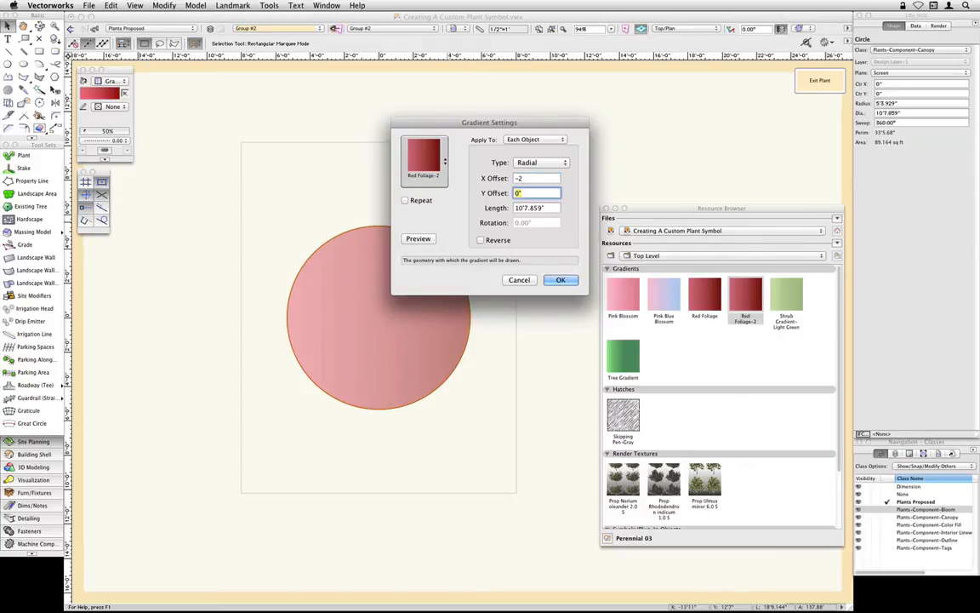
pyautogui.write('2')
pyautogui.press('Tab')
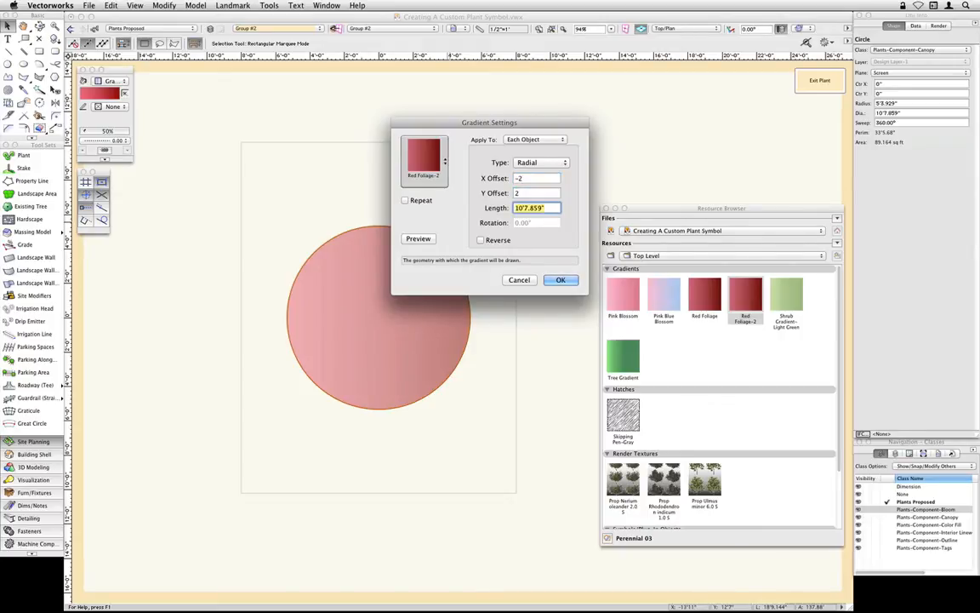
pyautogui.click(561, 280)
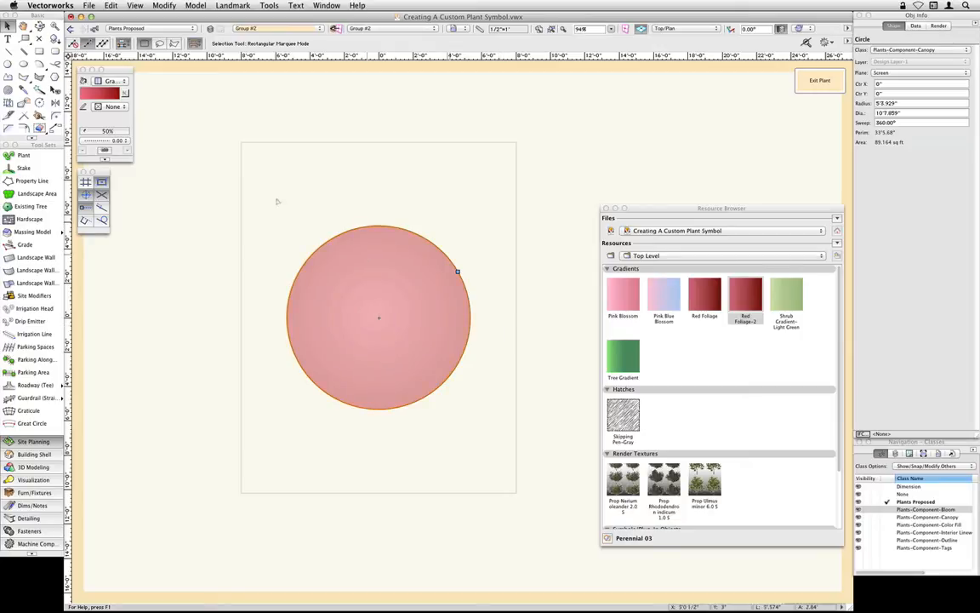
# - Remap the radial gradient so its center sits in the circle's upper-left part and its end point lies toward the lower right, and deselect the circle
pyautogui.press('g')
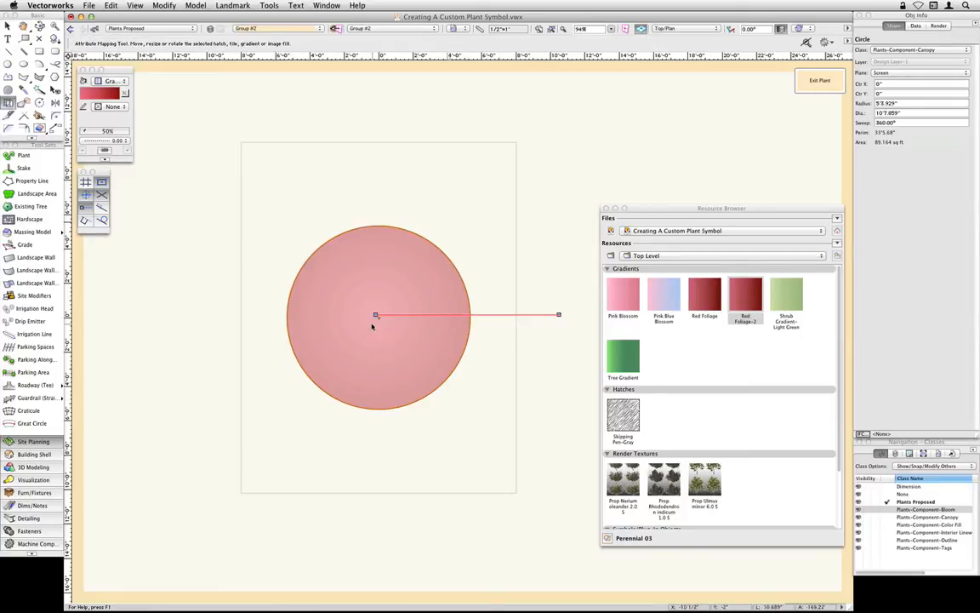
pyautogui.moveTo(375, 315); pyautogui.dragTo(360, 281)
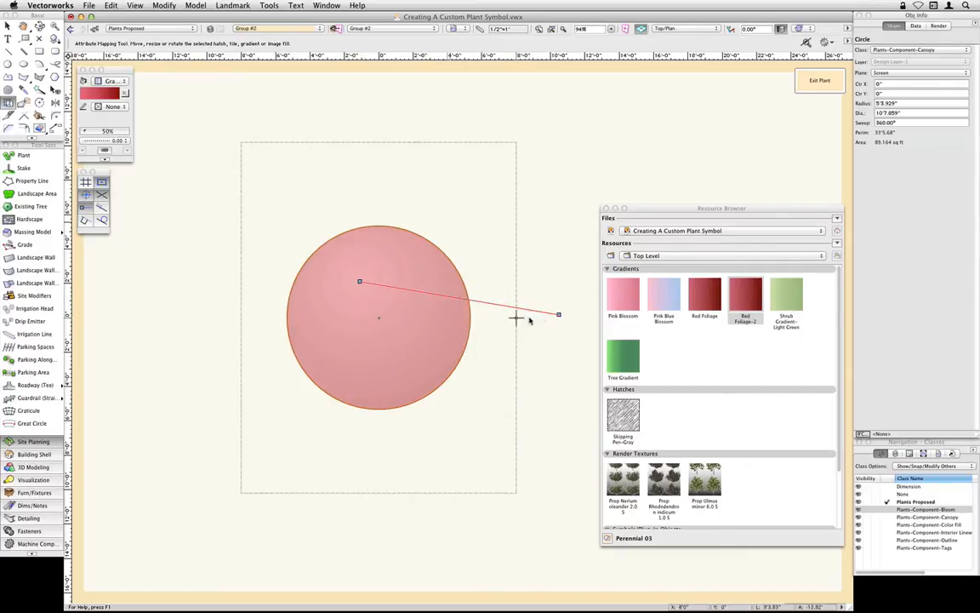
pyautogui.moveTo(559, 314); pyautogui.dragTo(429, 350)
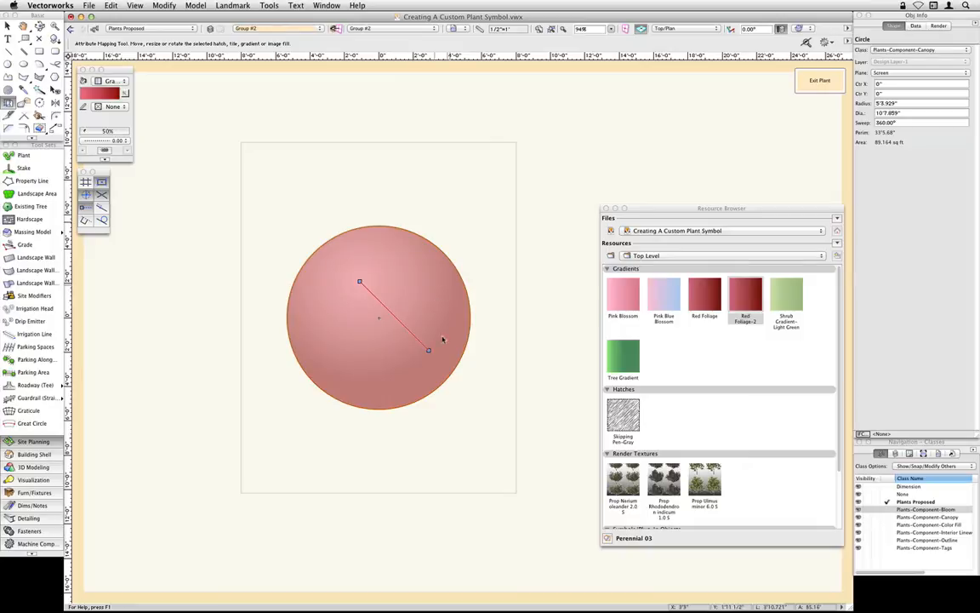
pyautogui.moveTo(429, 350); pyautogui.dragTo(414, 335)
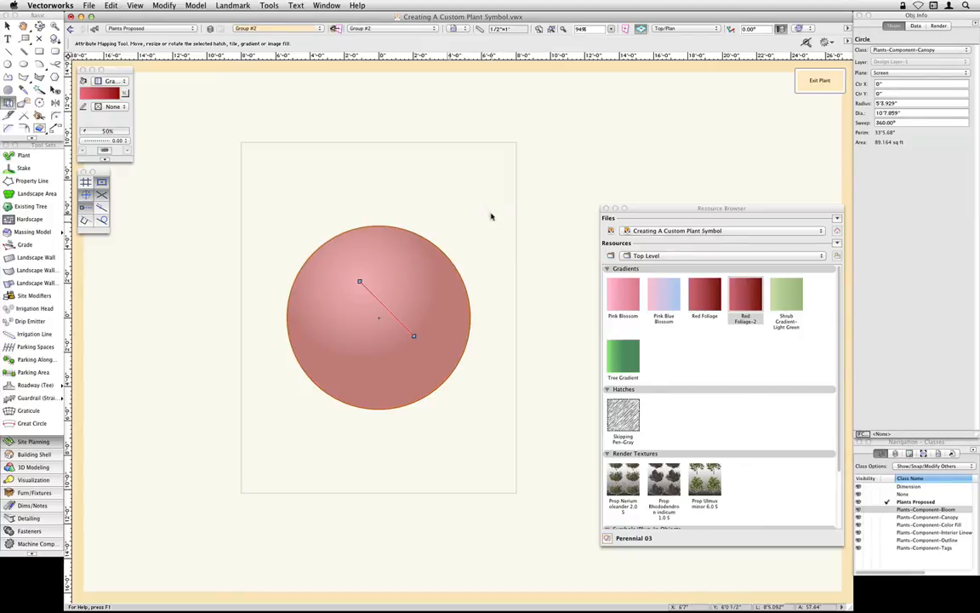
pyautogui.press('x')
pyautogui.press('x')
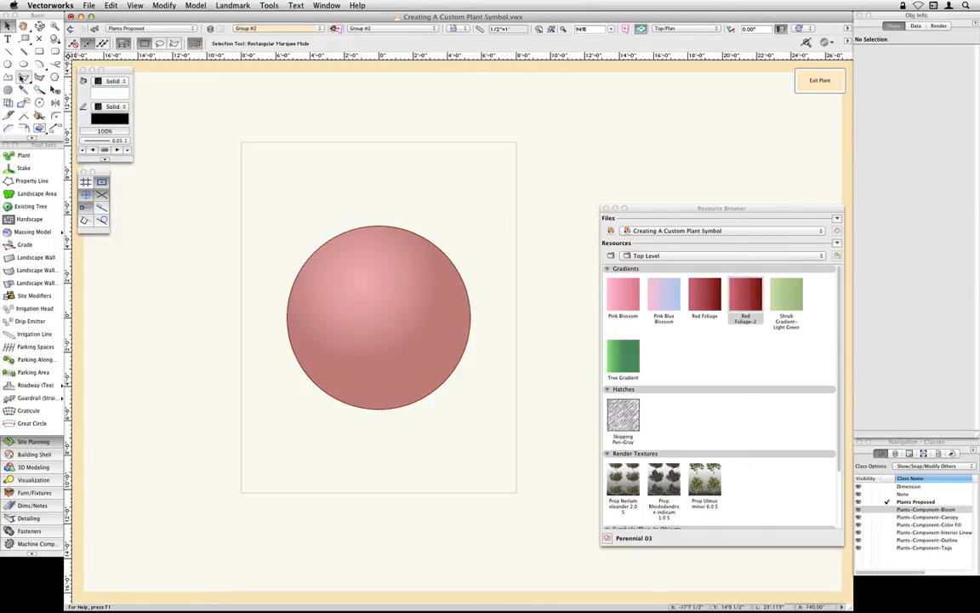
# - Draw two lines from the circle's center, a diagonal one toward the upper left and a shorter vertical one about 1'2.6" long
pyautogui.click(7, 51)
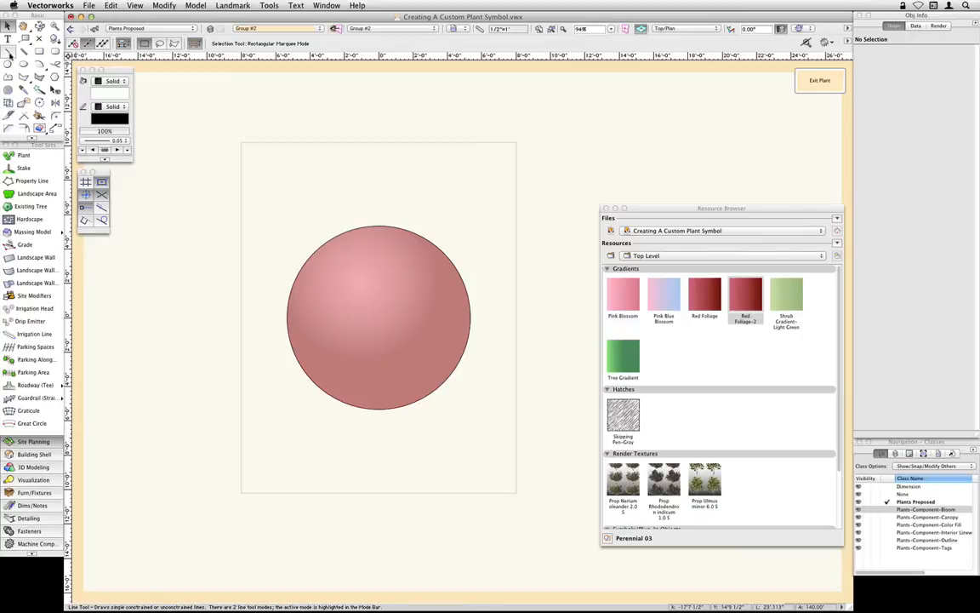
pyautogui.moveTo(378, 317)
pyautogui.mouseDown()
pyautogui.moveTo(355, 276)
pyautogui.moveTo(343, 283)
pyautogui.mouseUp()
pyautogui.moveTo(379, 318); pyautogui.dragTo(379, 296)
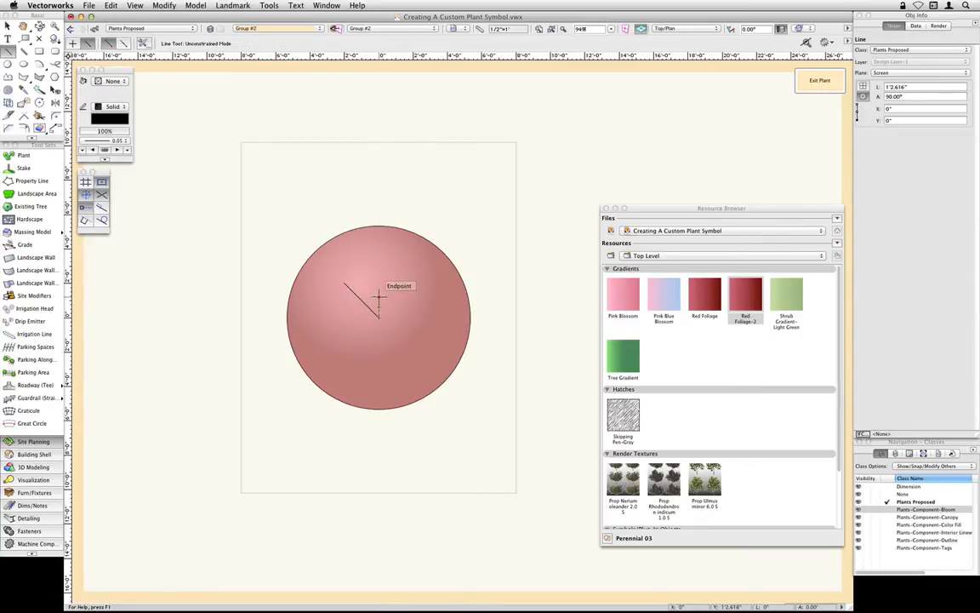
# - Rotate a duplicate of both branch lines about the circle's center by about -100°
pyautogui.press('x')
pyautogui.keyDown('shift'); pyautogui.click(350, 288); pyautogui.keyUp('shift')
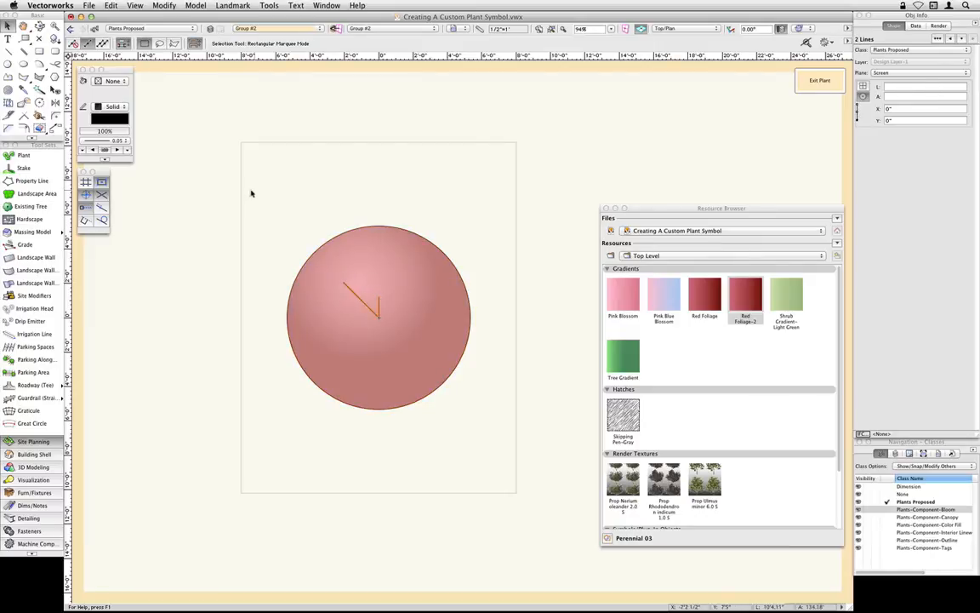
pyautogui.click(39, 105)
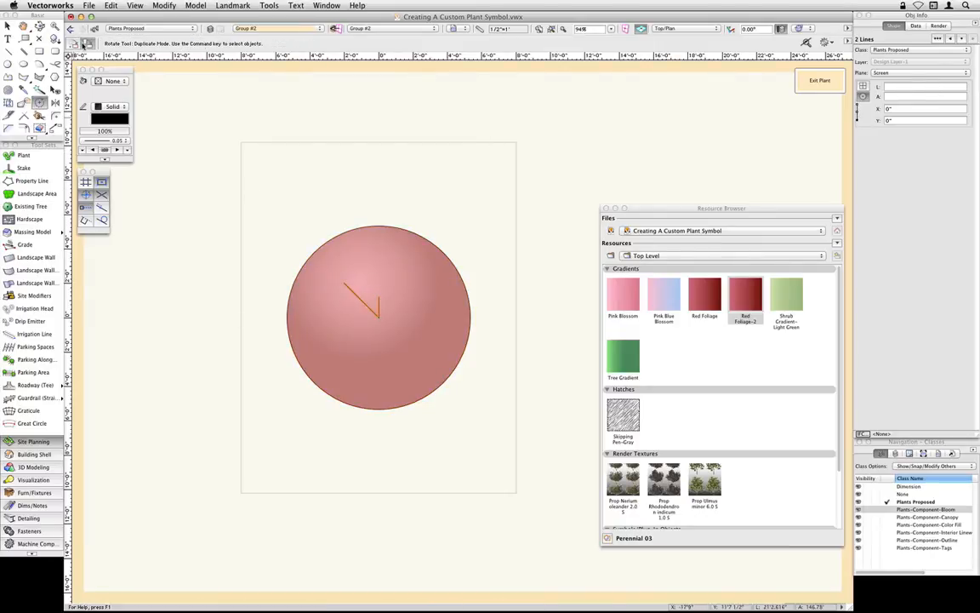
pyautogui.click(378, 318)
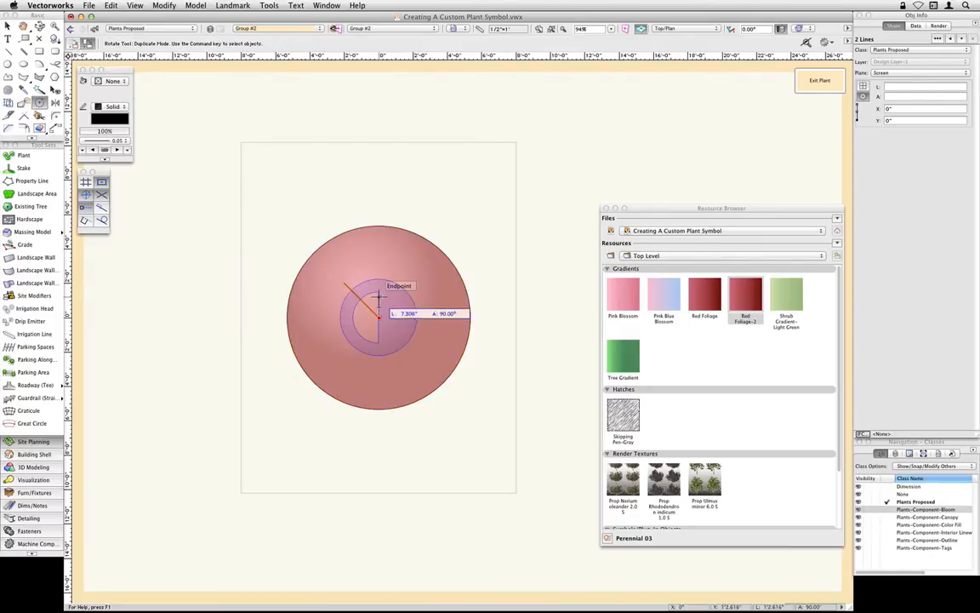
pyautogui.click(378, 297)
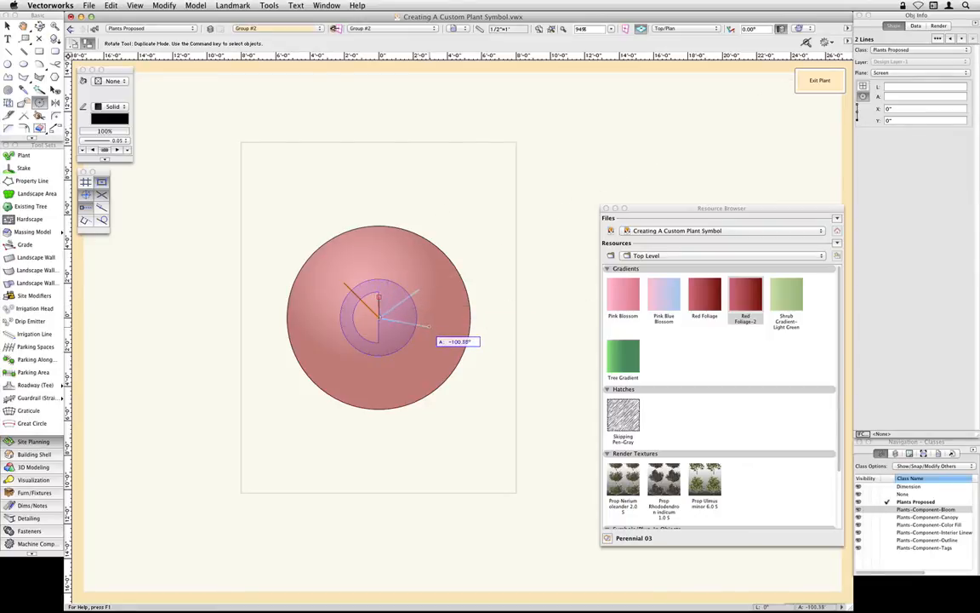
pyautogui.click(425, 327)
# - Rotate two more duplicates of the branch line pair about the circle's center, their short lines pointing straight down and straight left
pyautogui.click(379, 318)
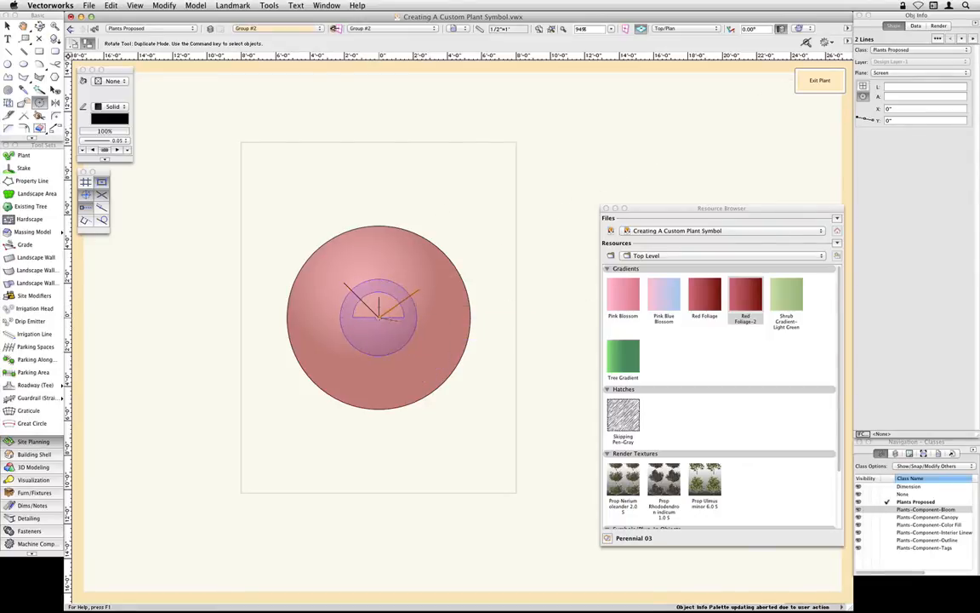
pyautogui.click(399, 322)
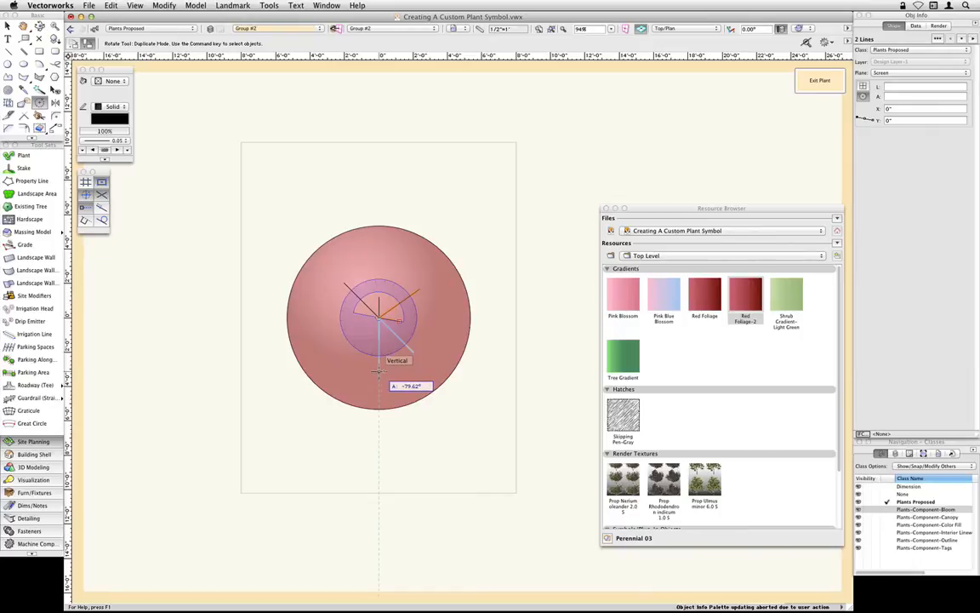
pyautogui.click(380, 368)
pyautogui.click(378, 317)
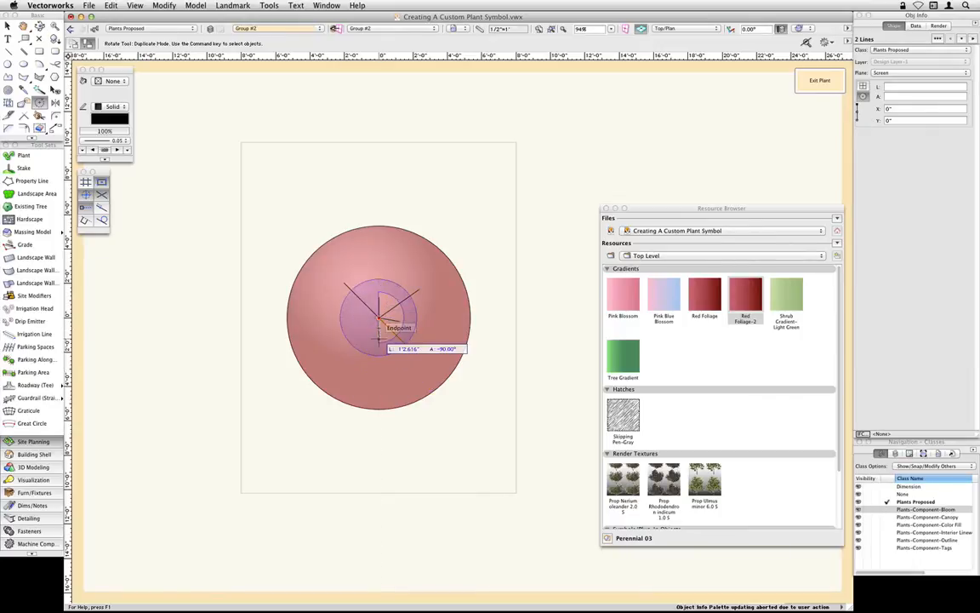
pyautogui.click(379, 338)
pyautogui.click(347, 333)
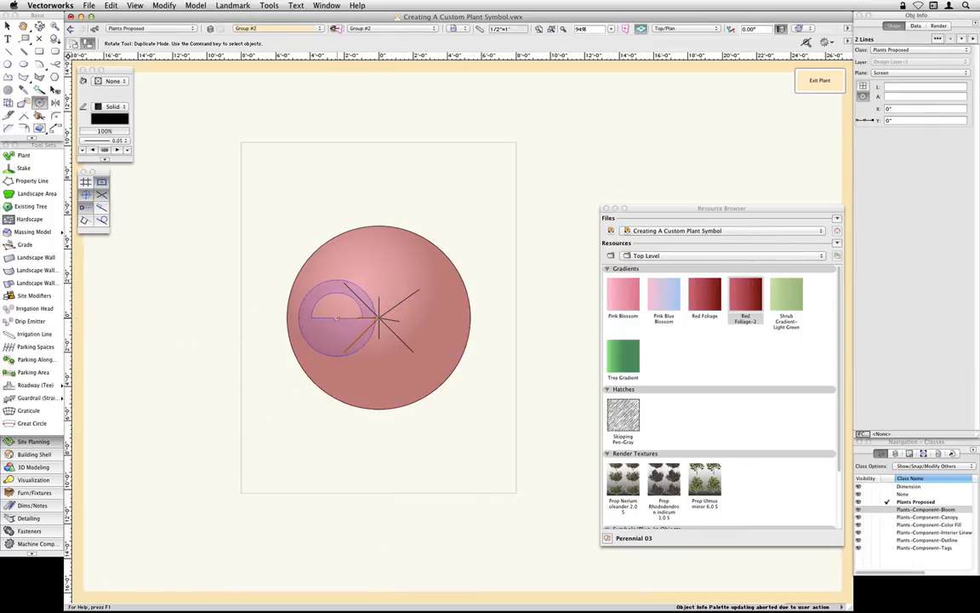
pyautogui.press('x')
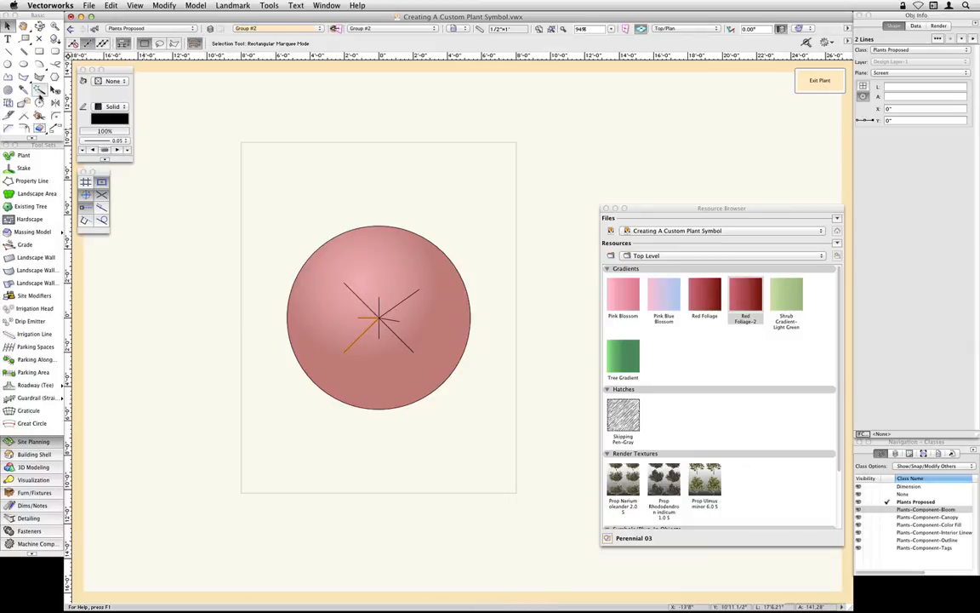
# - Set Select Similar to ignore all fill attributes and match only Object Type, and select all the branch lines
pyautogui.click(40, 90)
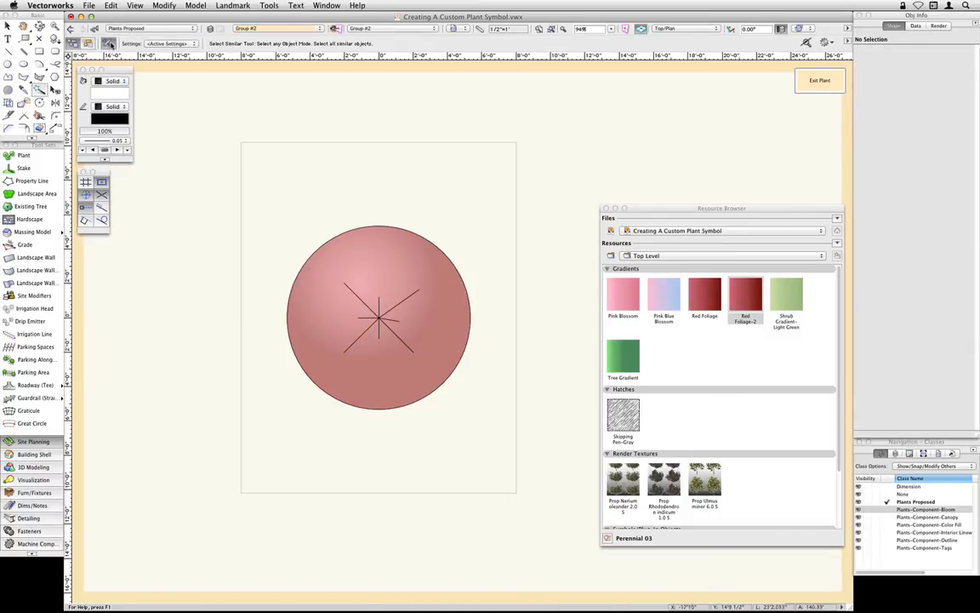
pyautogui.click(109, 43)
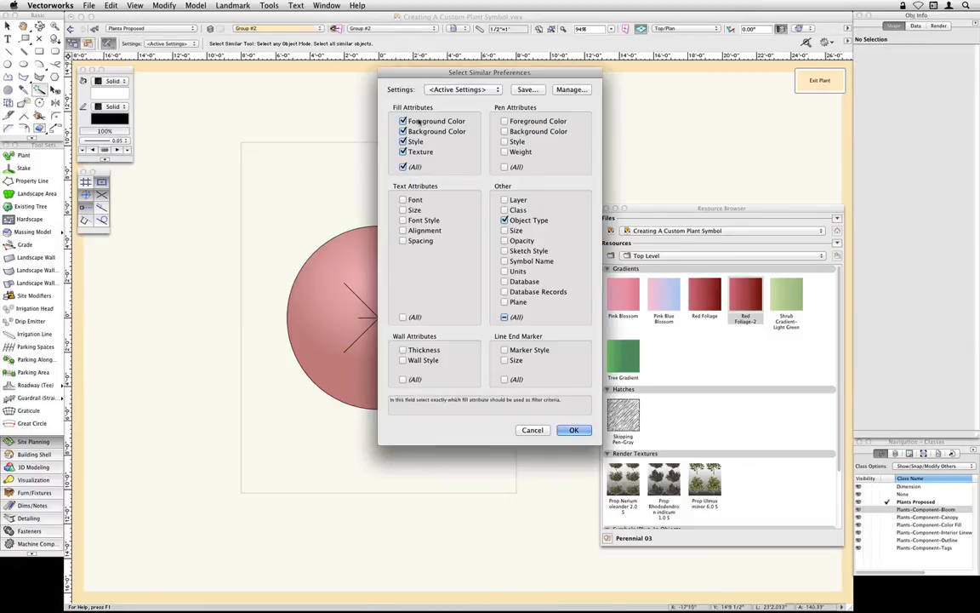
pyautogui.click(404, 167)
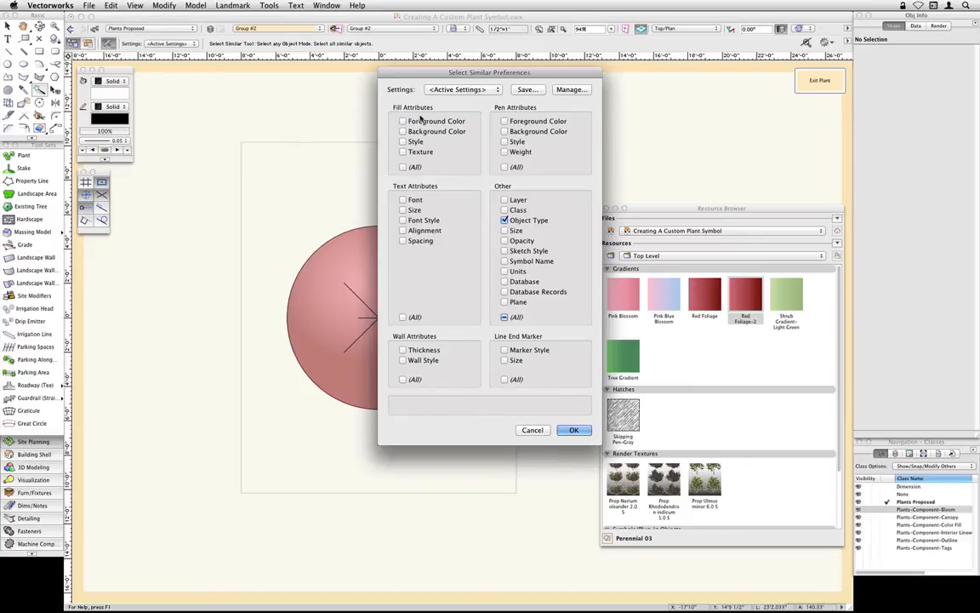
pyautogui.click(572, 430)
pyautogui.click(414, 292)
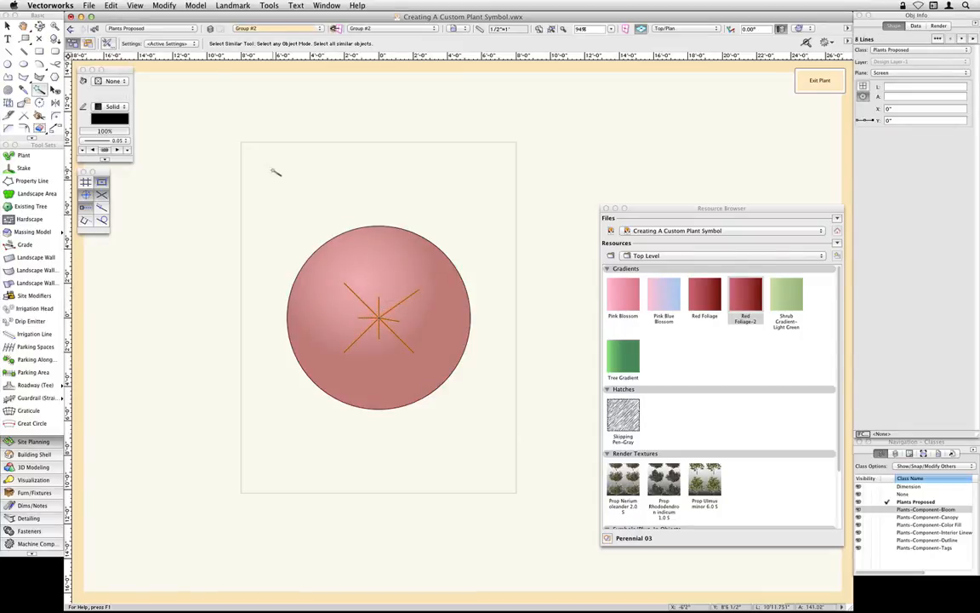
# - Assign the selected branch lines to the Plants-Component-Interior Linework class with that class's graphic attributes, and deselect them
pyautogui.press('x')
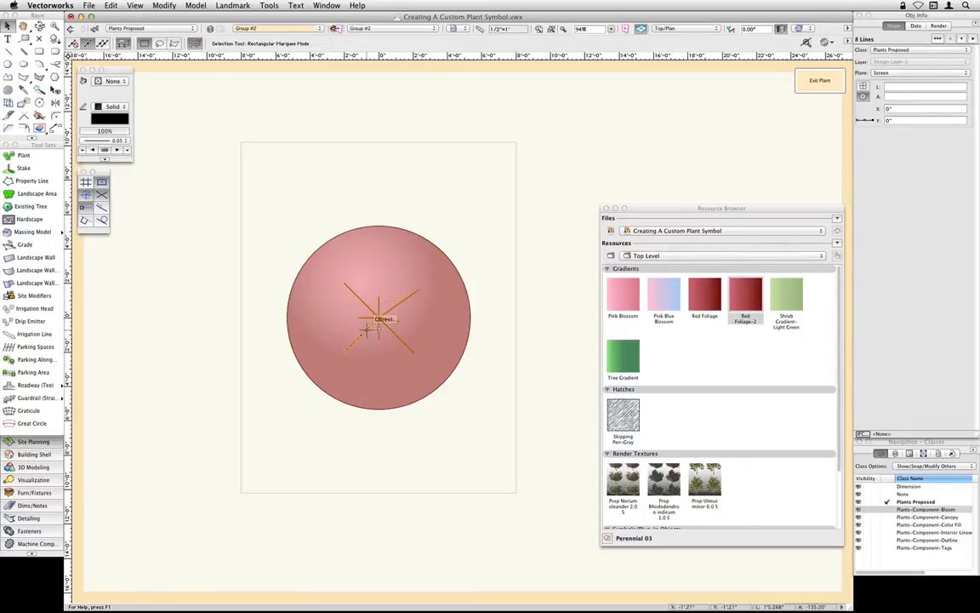
pyautogui.click(931, 53)
pyautogui.moveTo(924, 96)
pyautogui.moveTo(837, 98)
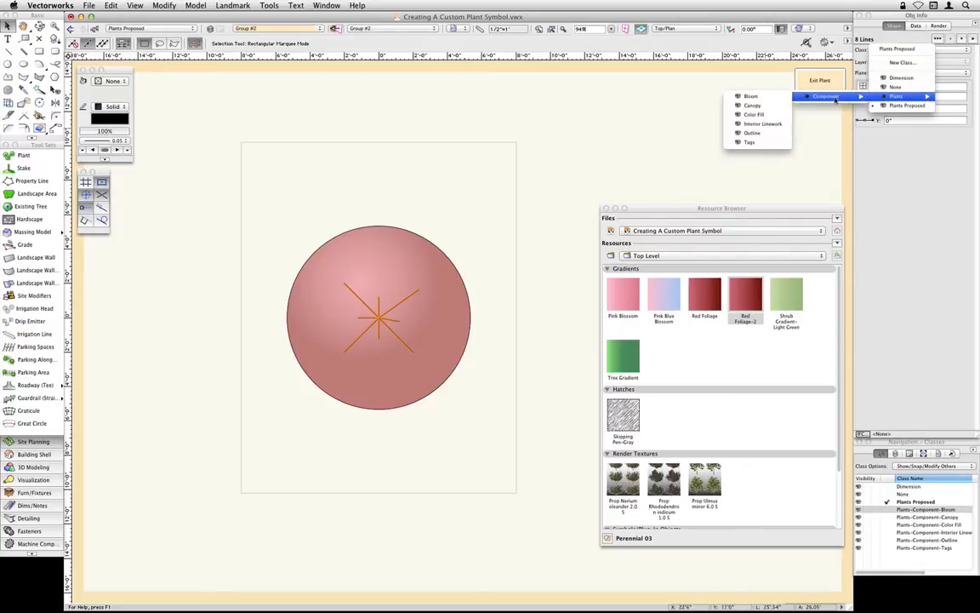
pyautogui.click(780, 126)
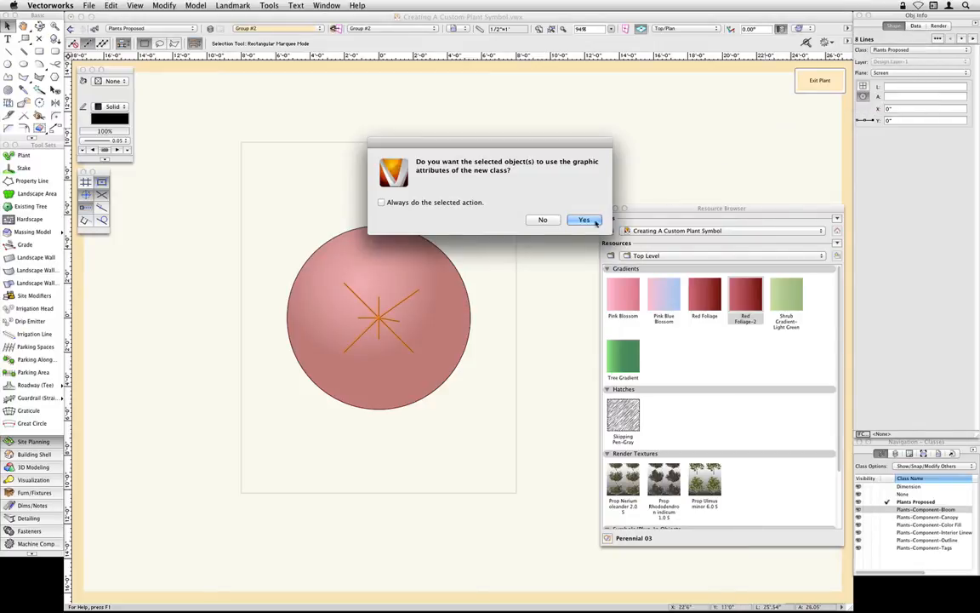
pyautogui.click(535, 201)
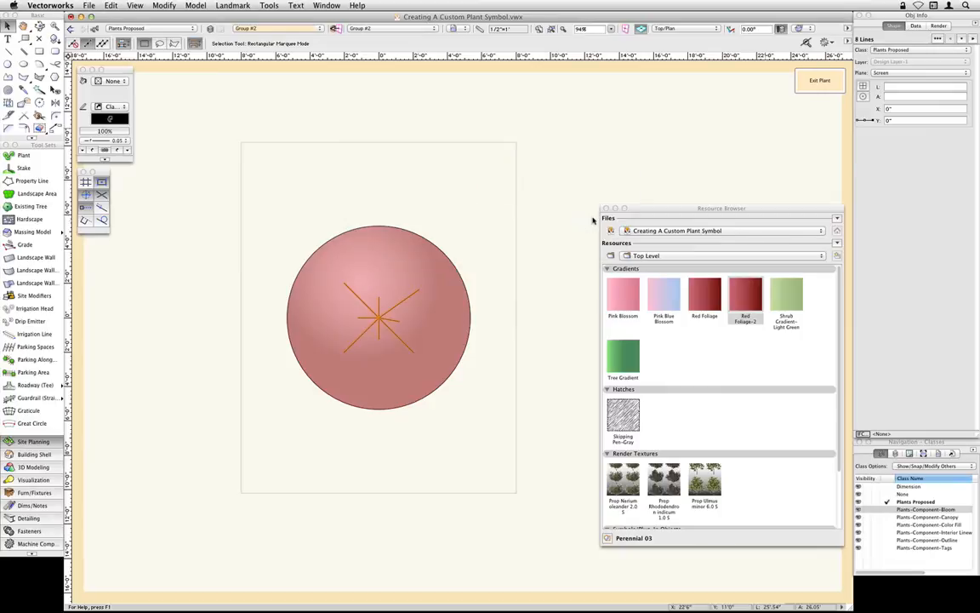
pyautogui.click(575, 171)
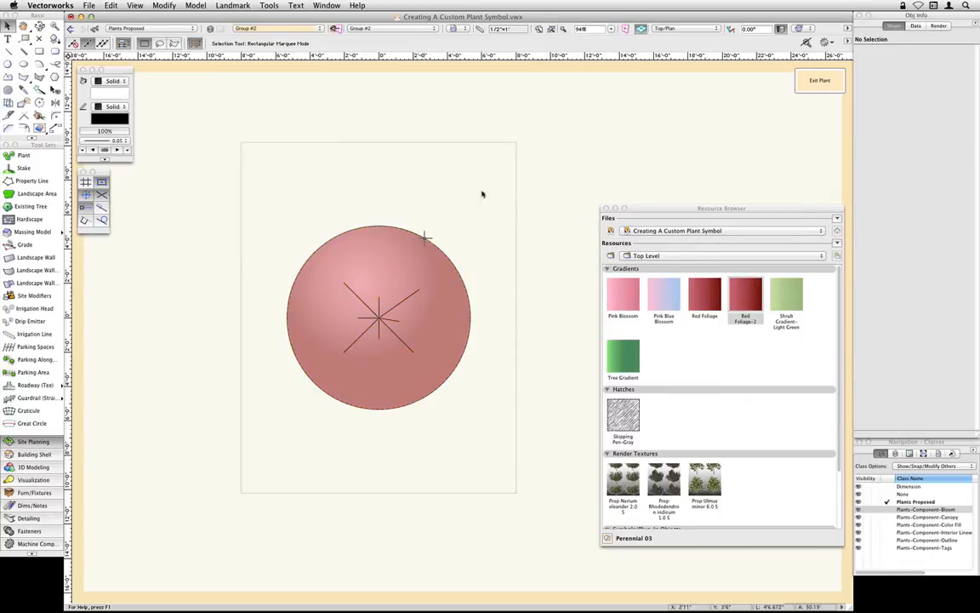
# - Exit the Acer palmatum 'Atropurpureum' plant's editing mode and deselect the plant on the design layer
pyautogui.click(821, 82)
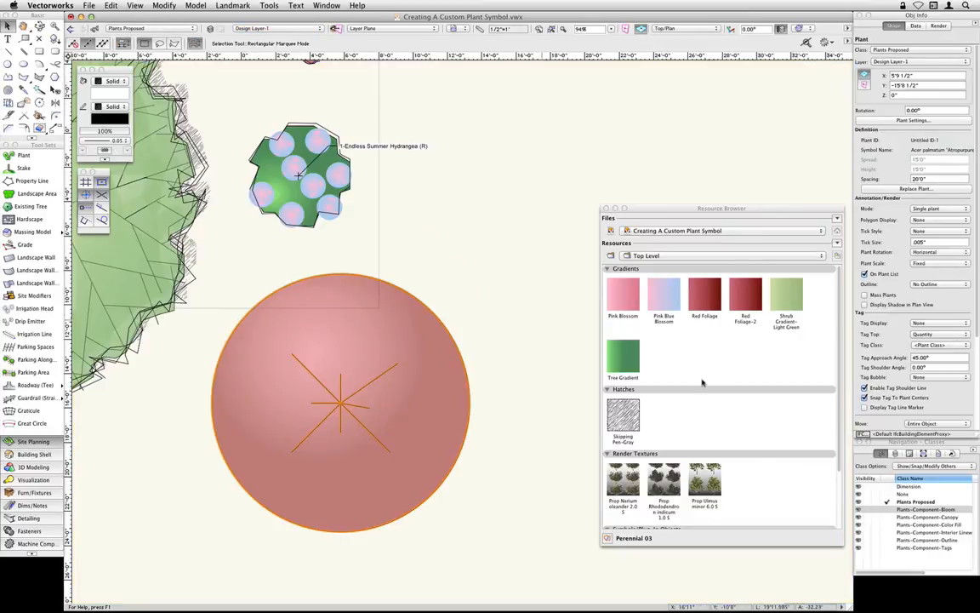
pyautogui.scroll(-5, 706, 385)
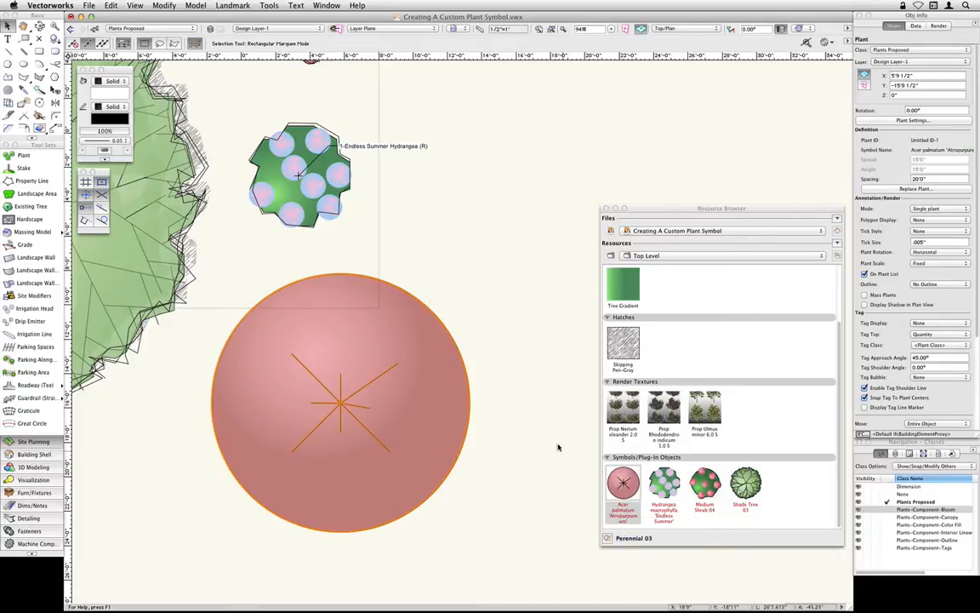
pyautogui.scroll(-4, 507, 410)
pyautogui.scroll(-2, 515, 374)
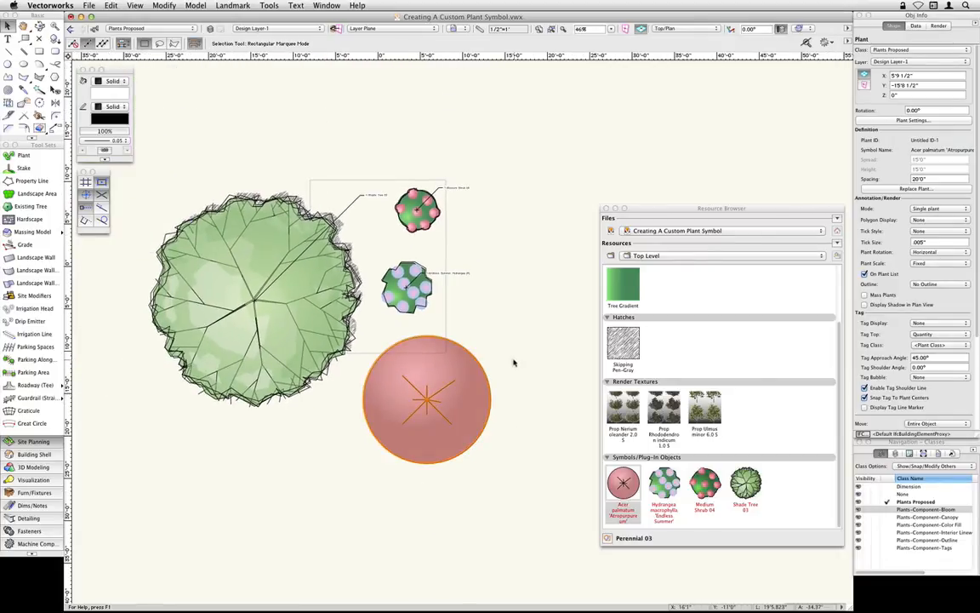
pyautogui.scroll(1, 514, 354)
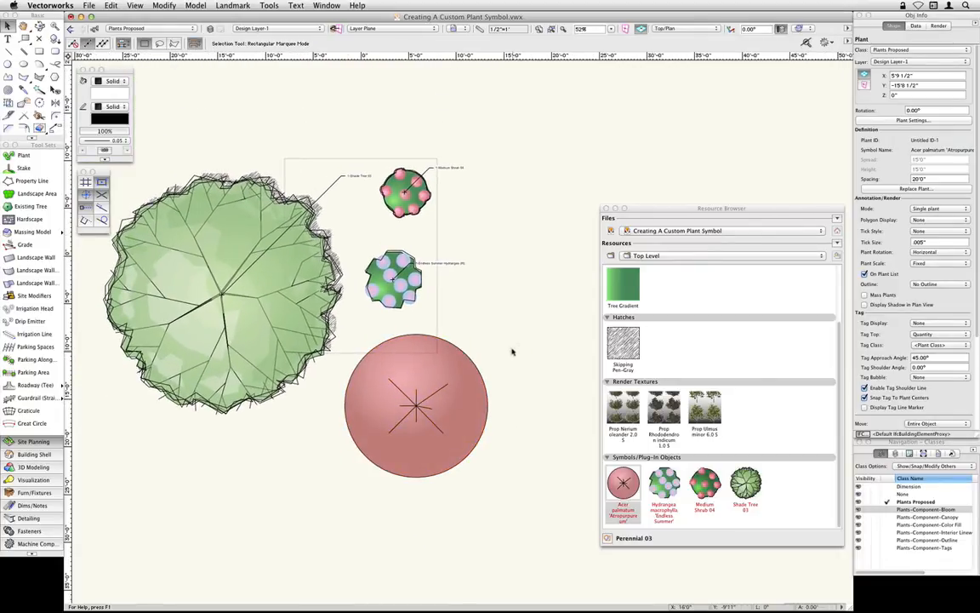
pyautogui.click(512, 350)
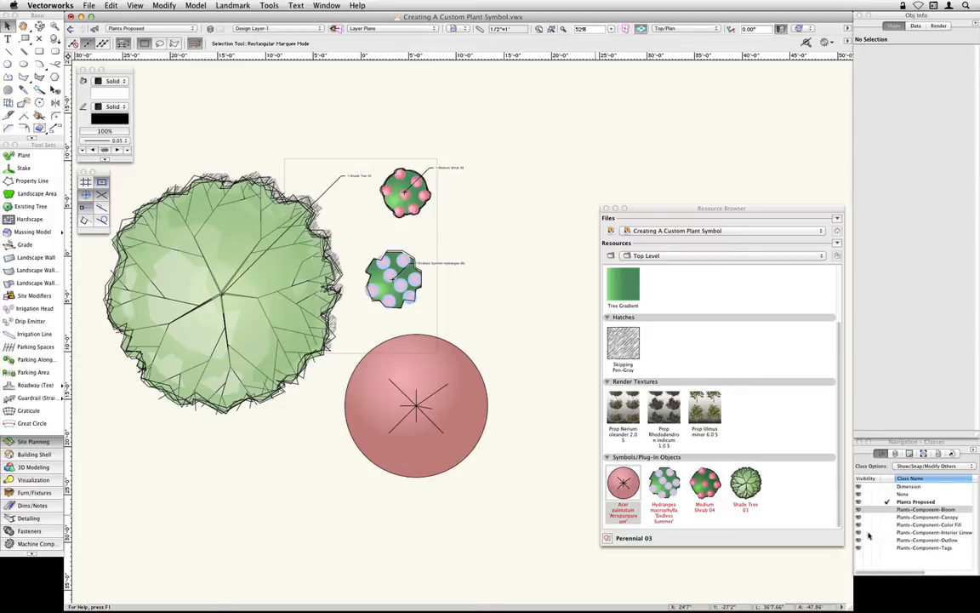
# - Hide and restore the Plants-Component Interior Linework, Color Fill and Canopy classes in turn to check which plant parts each one controls
pyautogui.click(869, 533)
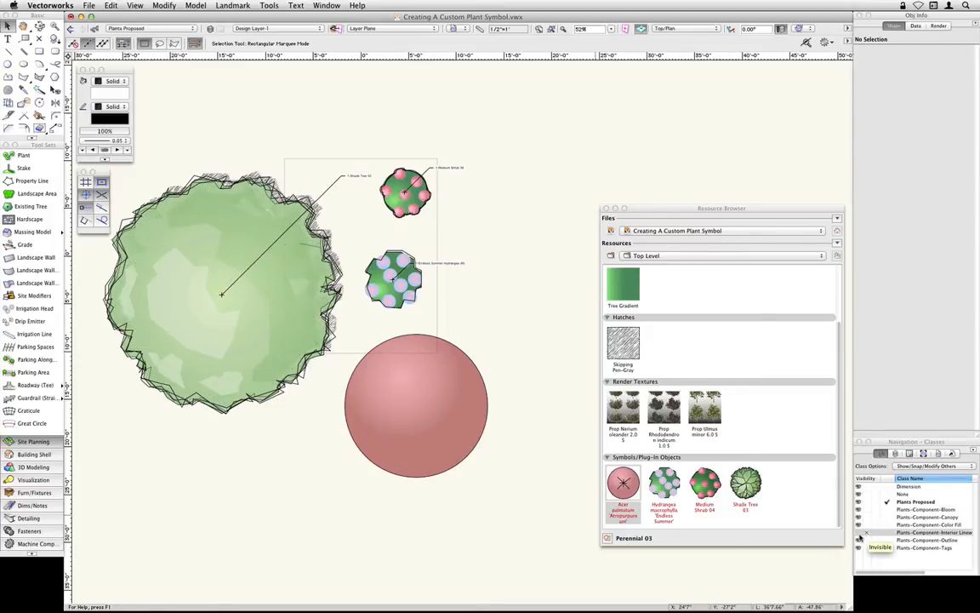
pyautogui.click(860, 534)
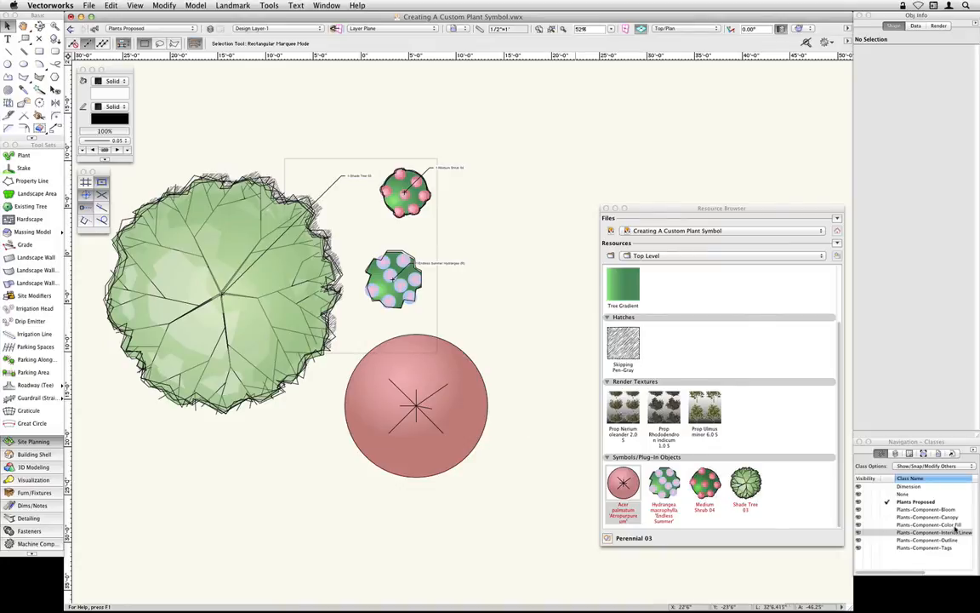
pyautogui.click(867, 525)
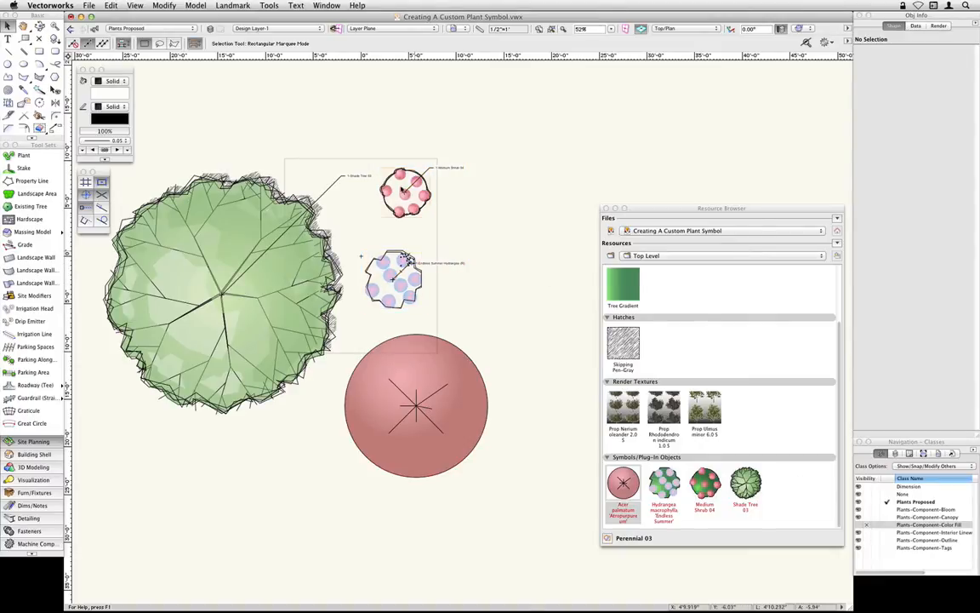
pyautogui.click(858, 525)
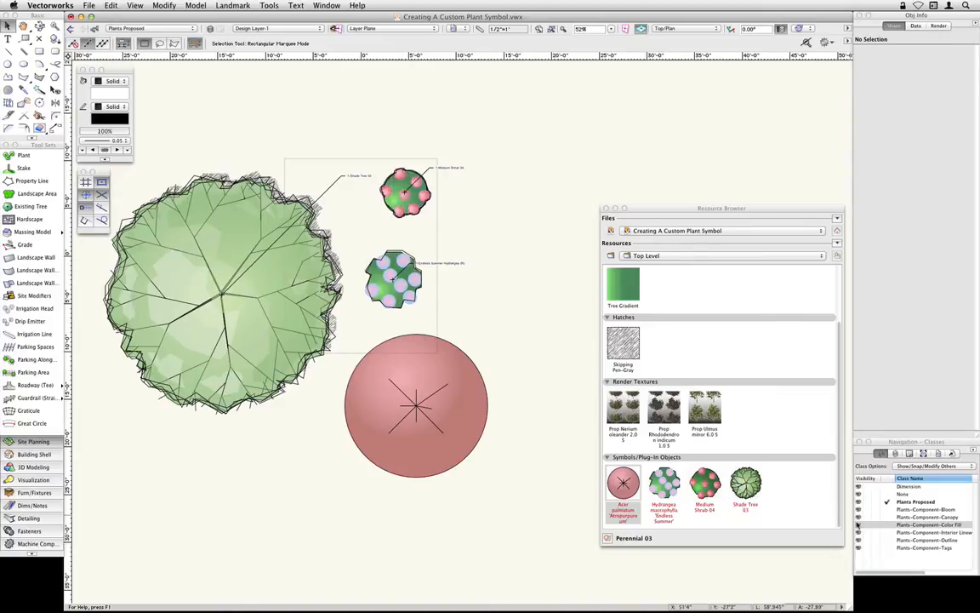
pyautogui.click(867, 517)
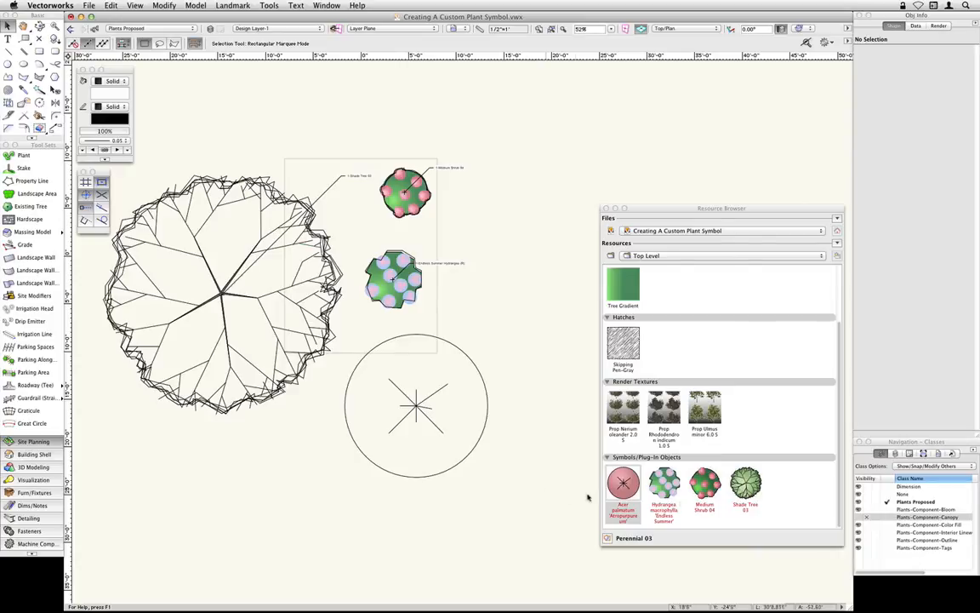
pyautogui.click(859, 517)
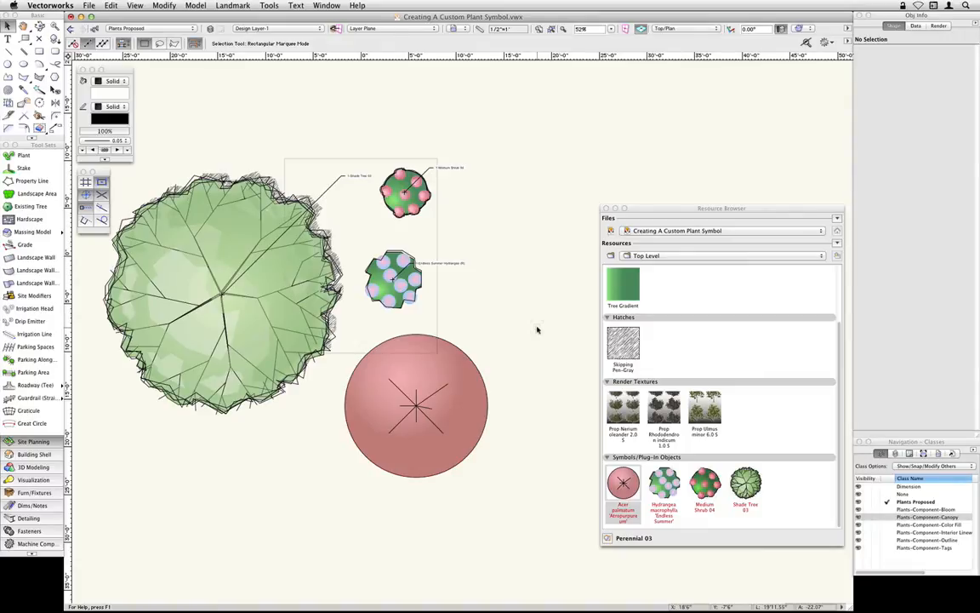
# - Examine the plants' 3D components in a rendered Right Isometric view and return to Top/Plan
pyautogui.press('3')
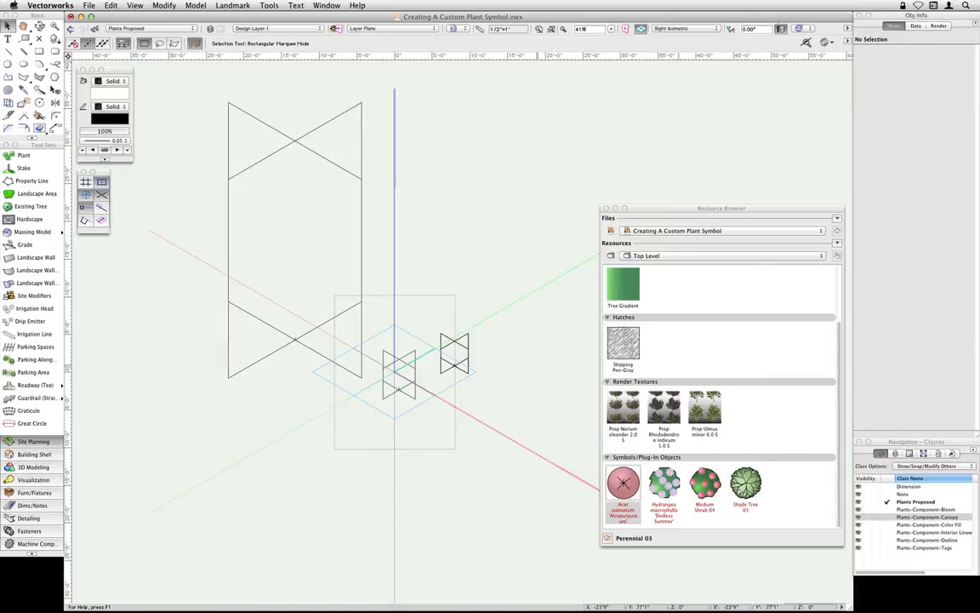
pyautogui.click(804, 28)
pyautogui.click(783, 89)
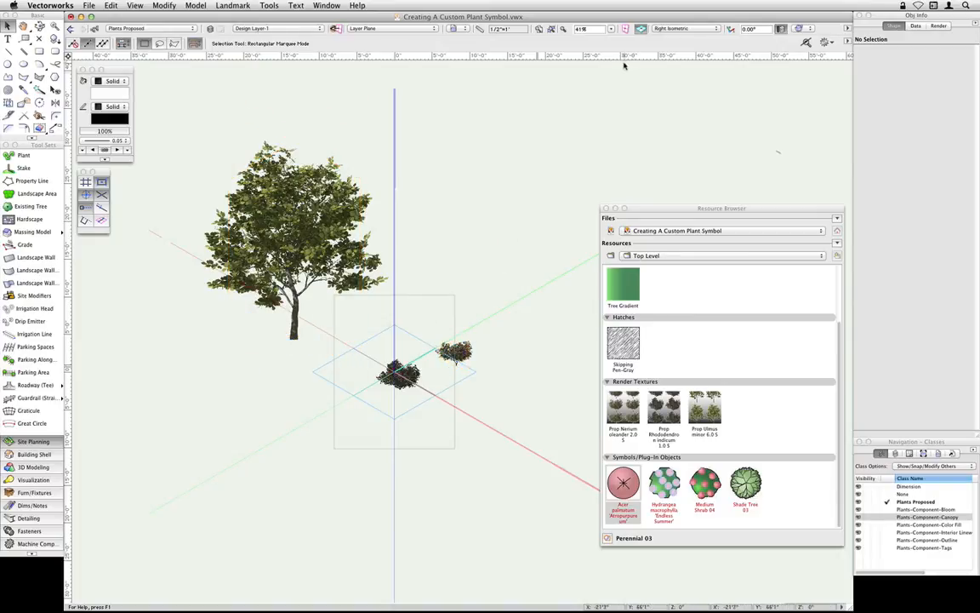
pyautogui.click(665, 30)
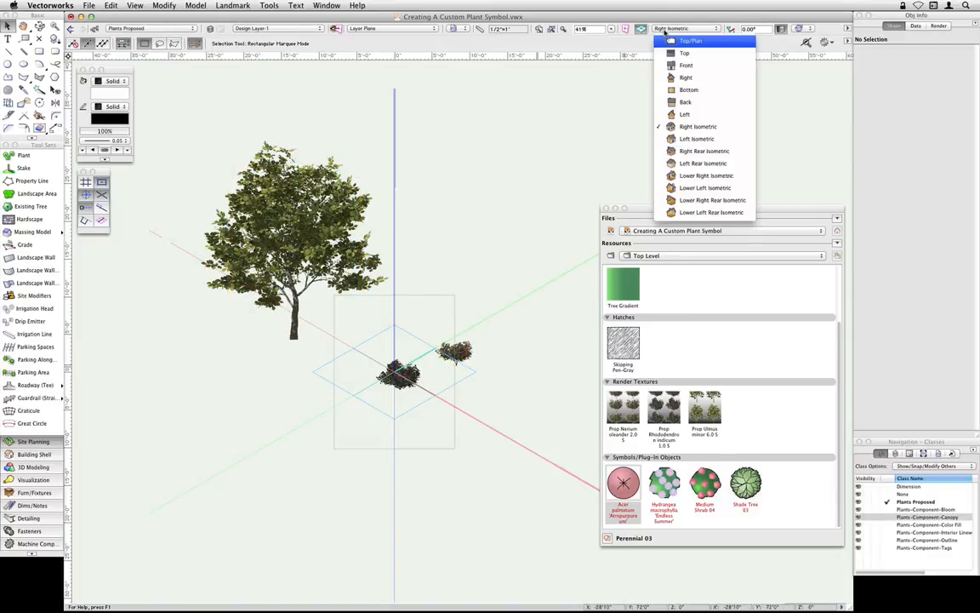
pyautogui.click(707, 42)
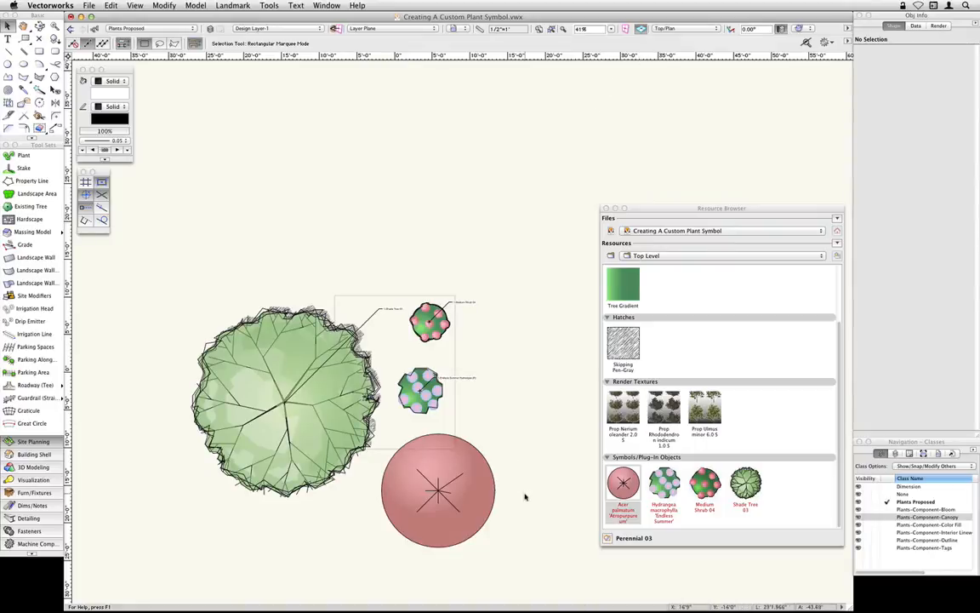
# - Open the 3D Graphics of the Acer palmatum 'Atropurpureum' plant for editing
pyautogui.moveTo(525, 495); pyautogui.dragTo(521, 372, button='middle')
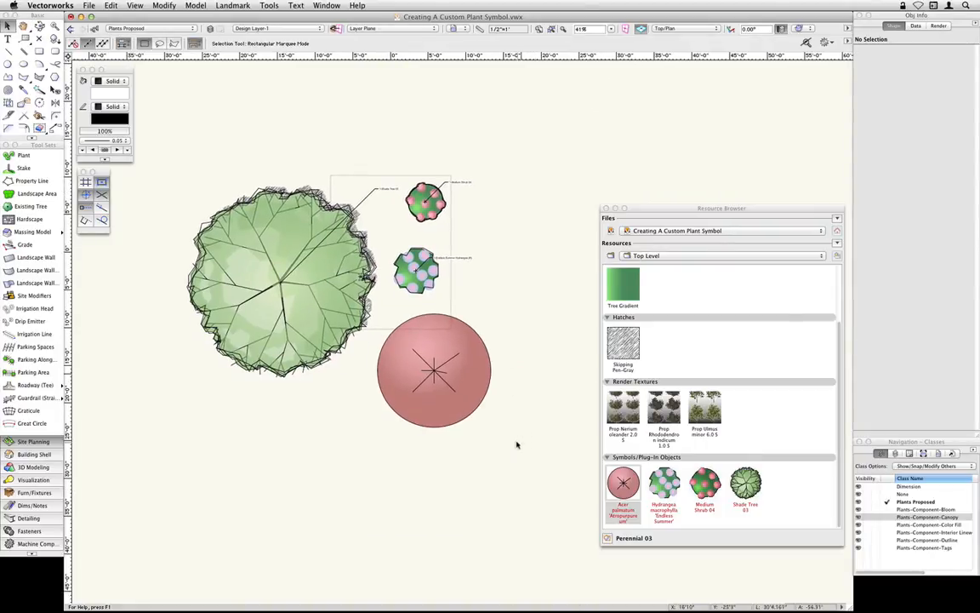
pyautogui.rightClick(623, 484)
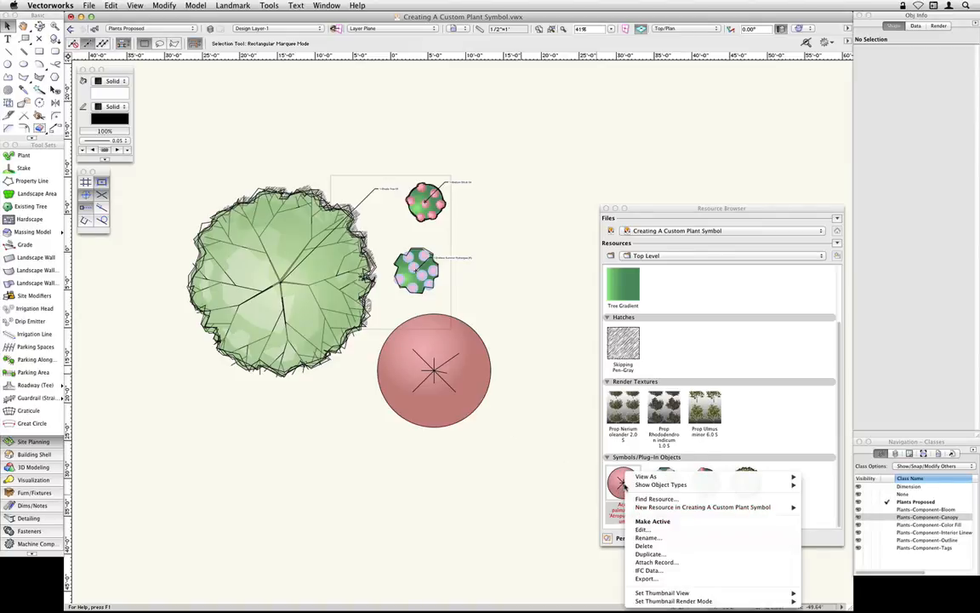
pyautogui.click(643, 529)
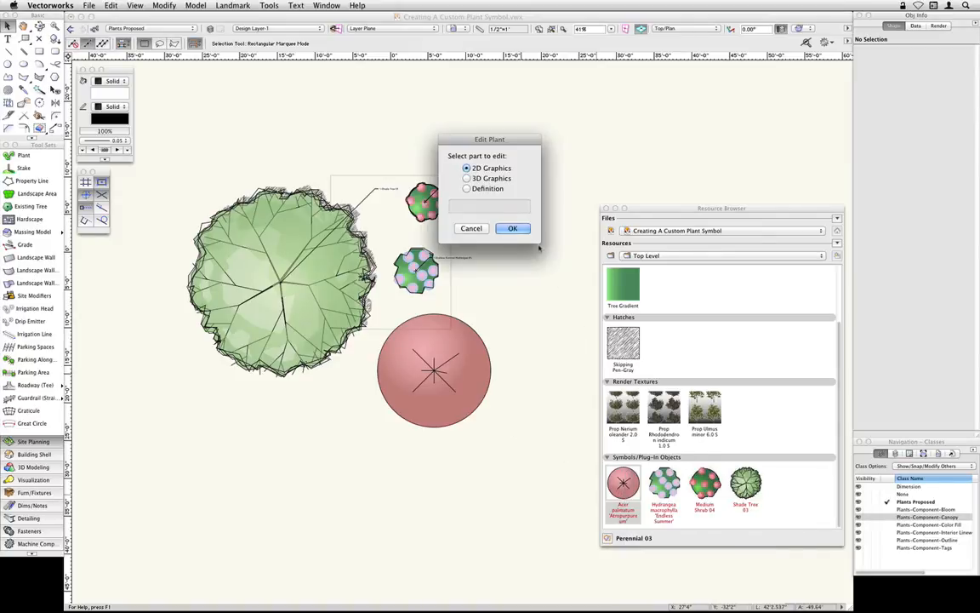
pyautogui.click(486, 178)
pyautogui.click(513, 229)
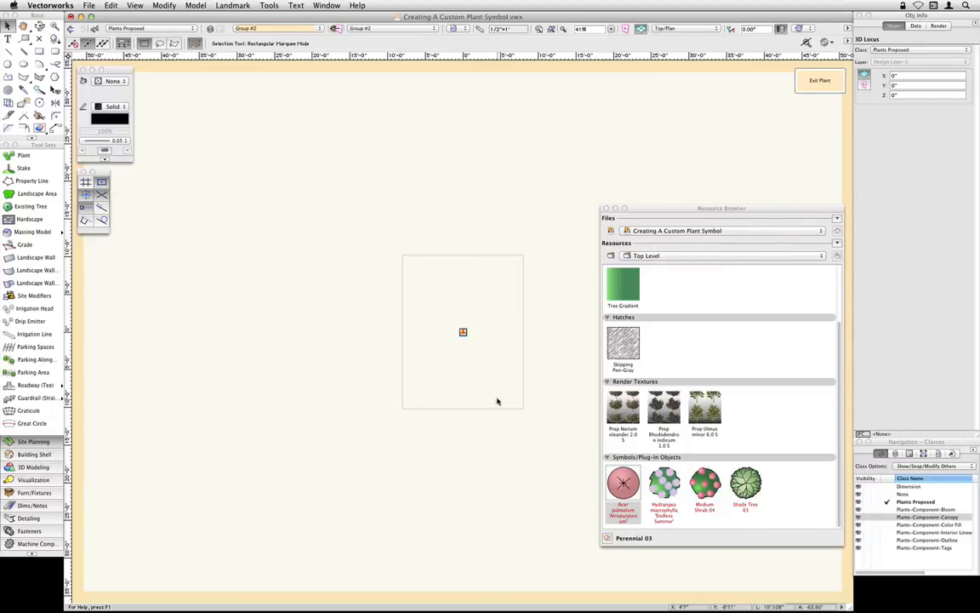
# - Start adding a new favorite file and browse to the Plant Images folder under Vectorworks 2014, Libraries, Objects-Landscape & Site
pyautogui.click(837, 218)
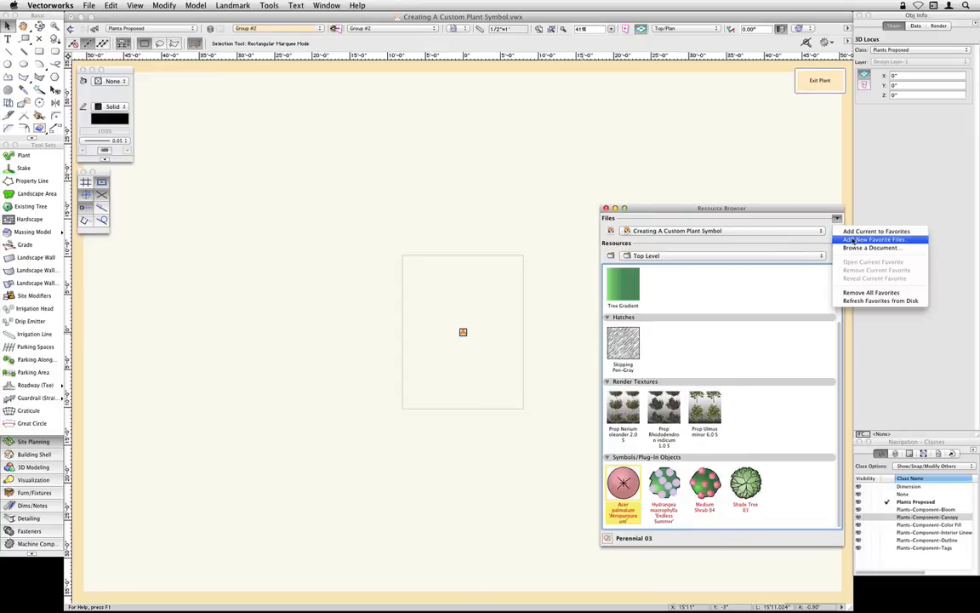
pyautogui.click(851, 243)
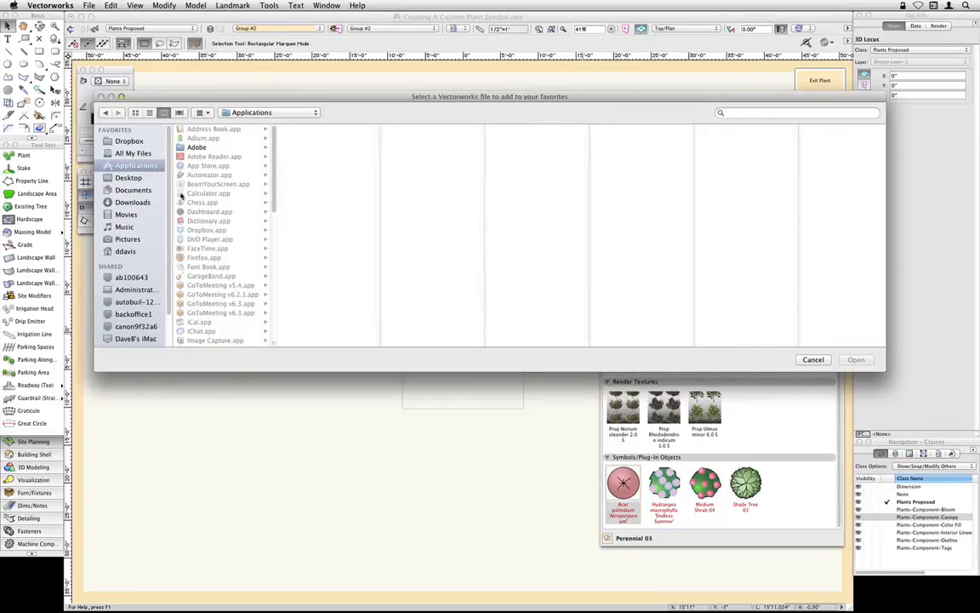
pyautogui.scroll(-10, 222, 239)
pyautogui.click(205, 279)
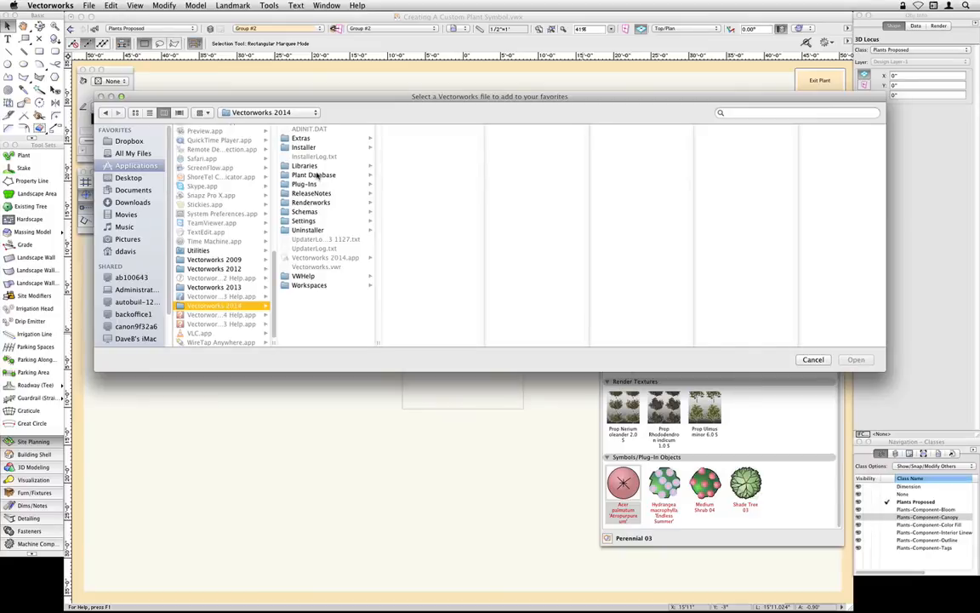
pyautogui.click(311, 166)
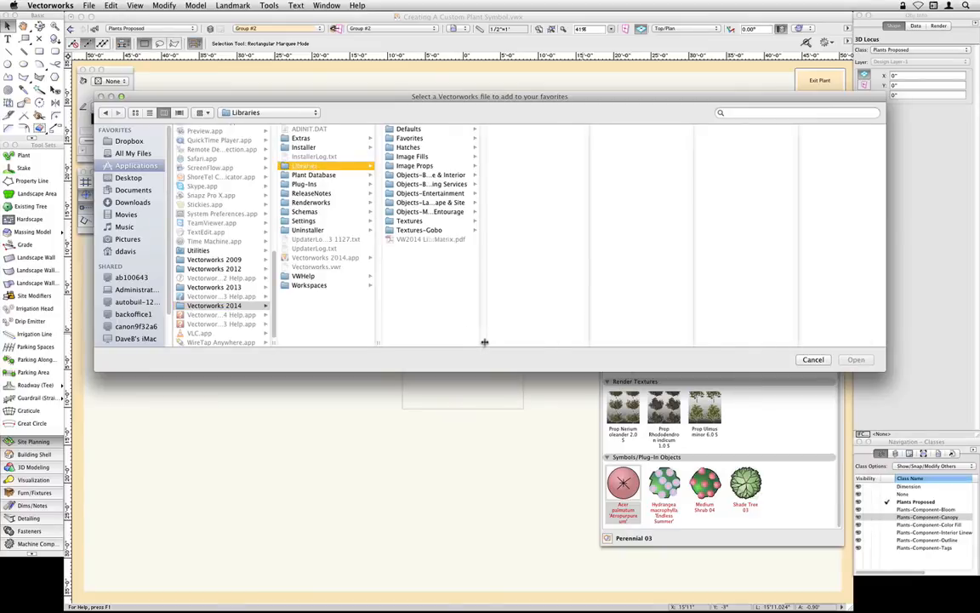
pyautogui.moveTo(484, 342); pyautogui.dragTo(552, 342)
pyautogui.click(425, 203)
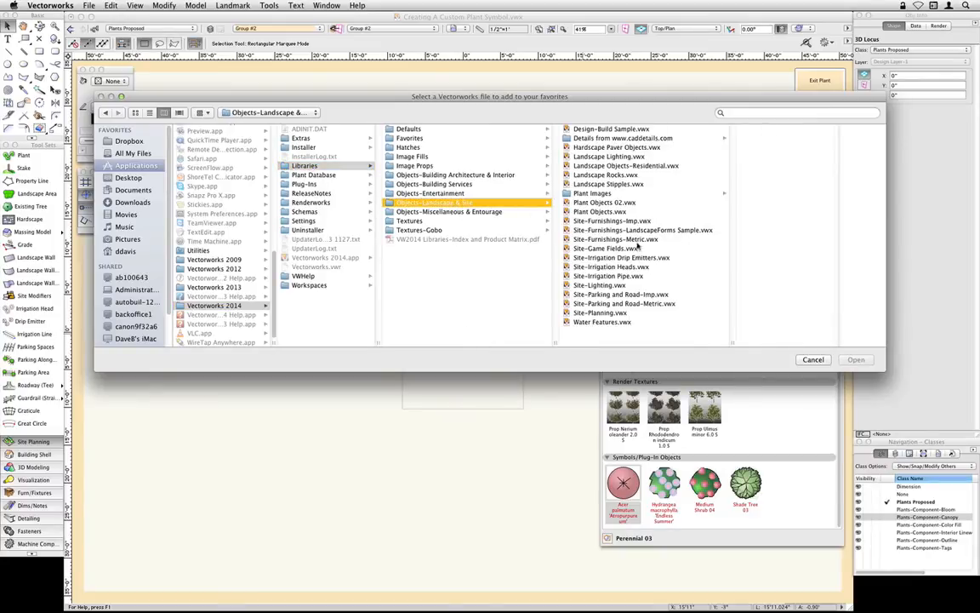
pyautogui.click(595, 193)
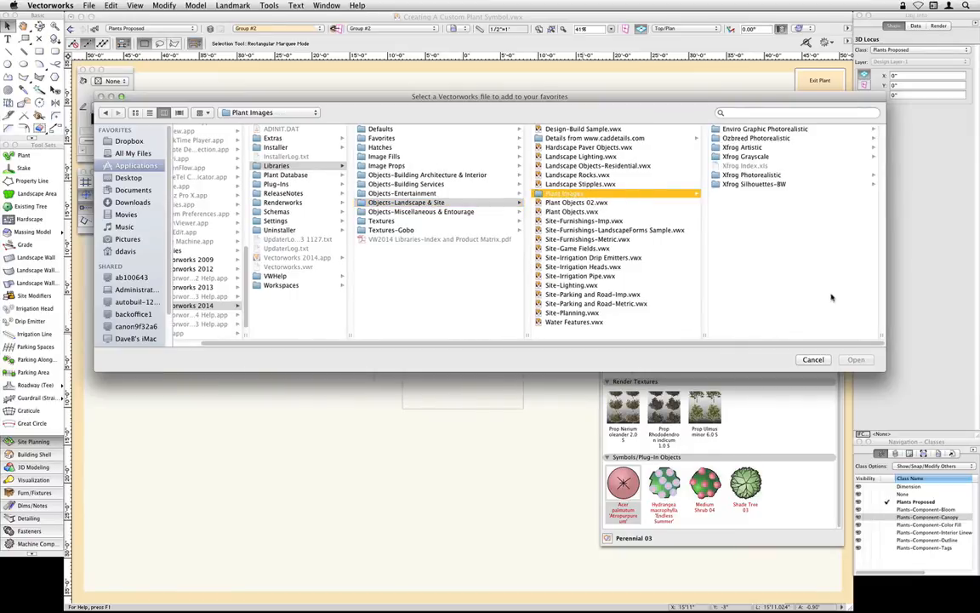
# - Add Photo_IP Deciduous and Broadleaf A-Ae.vwx from the Xfrog Photorealistic folder to the favorite files
pyautogui.click(755, 149)
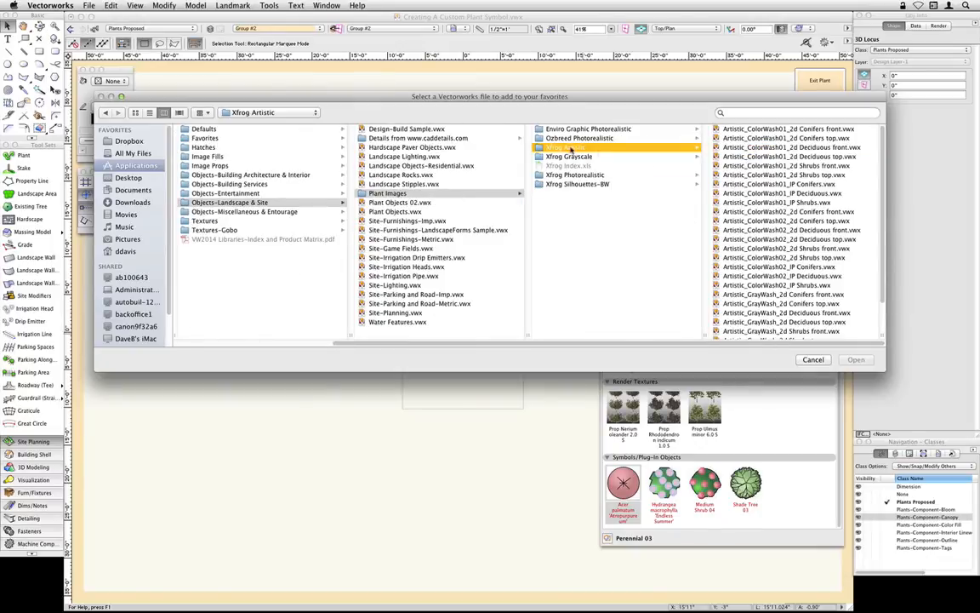
pyautogui.click(583, 175)
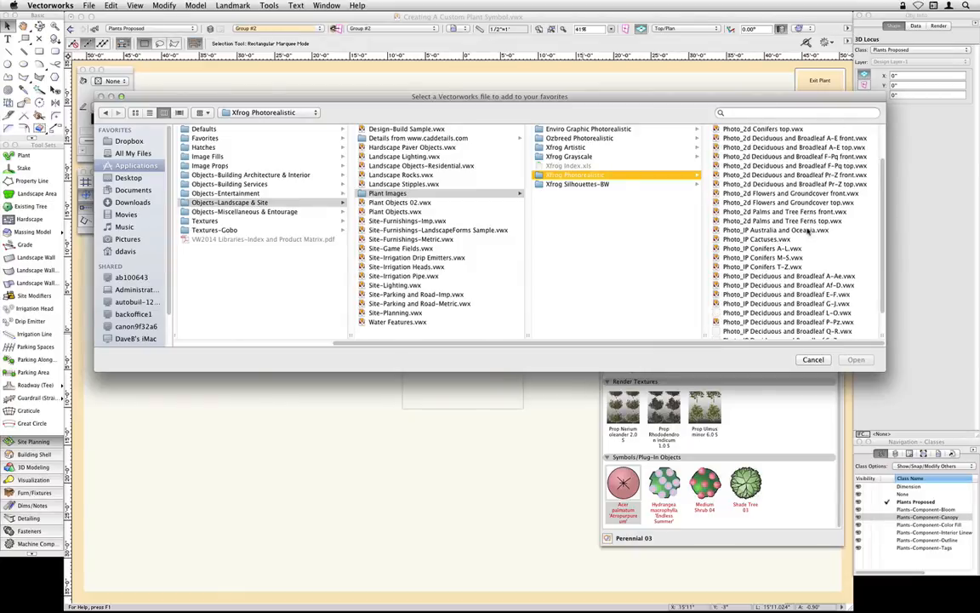
pyautogui.scroll(-3, 804, 234)
pyautogui.click(794, 253)
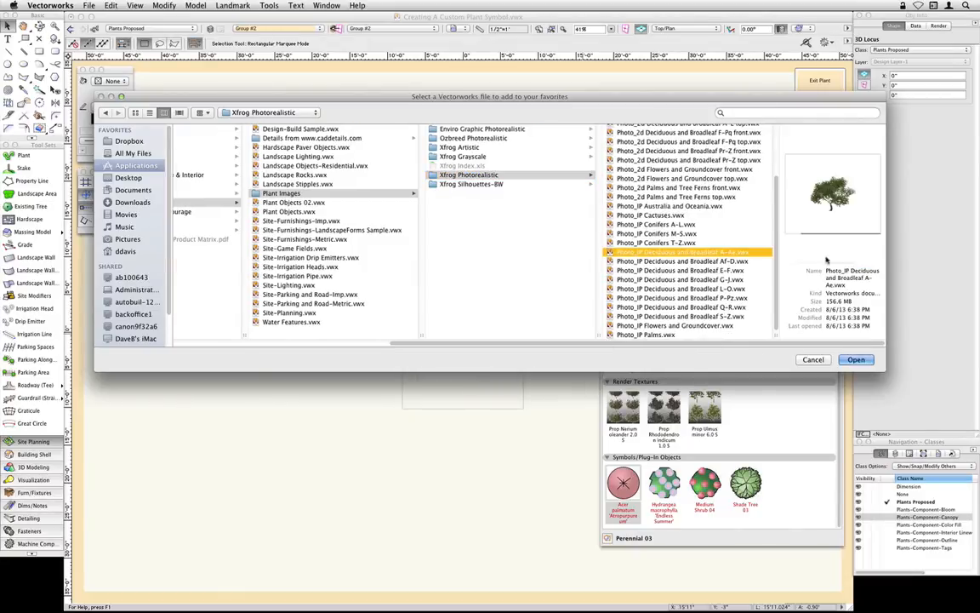
pyautogui.click(856, 359)
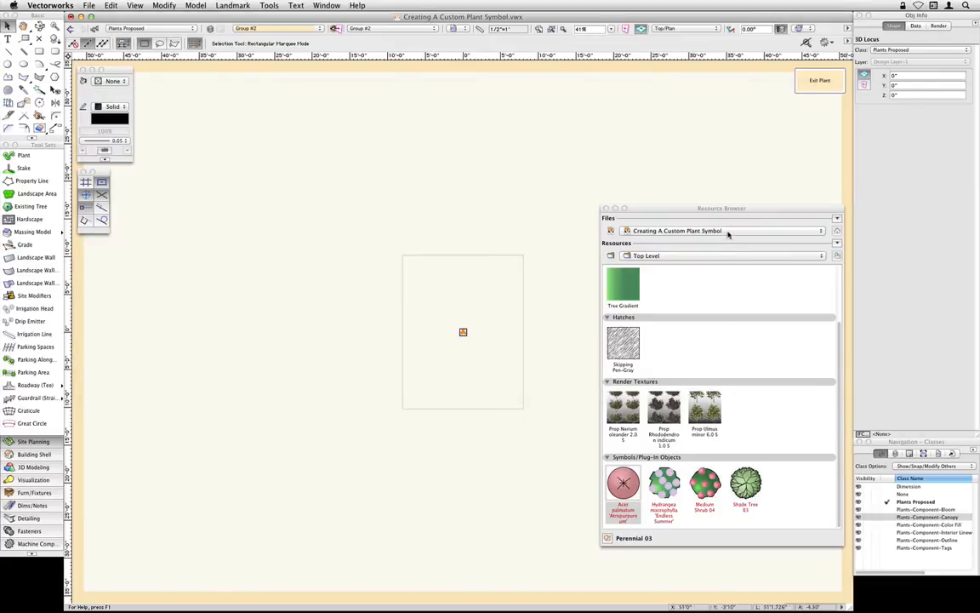
# - Show the resources of the favorite file Photo_IP Deciduous and Broadleaf A-Ae and select the Acer palmatum 12.5 i A symbol
pyautogui.click(728, 232)
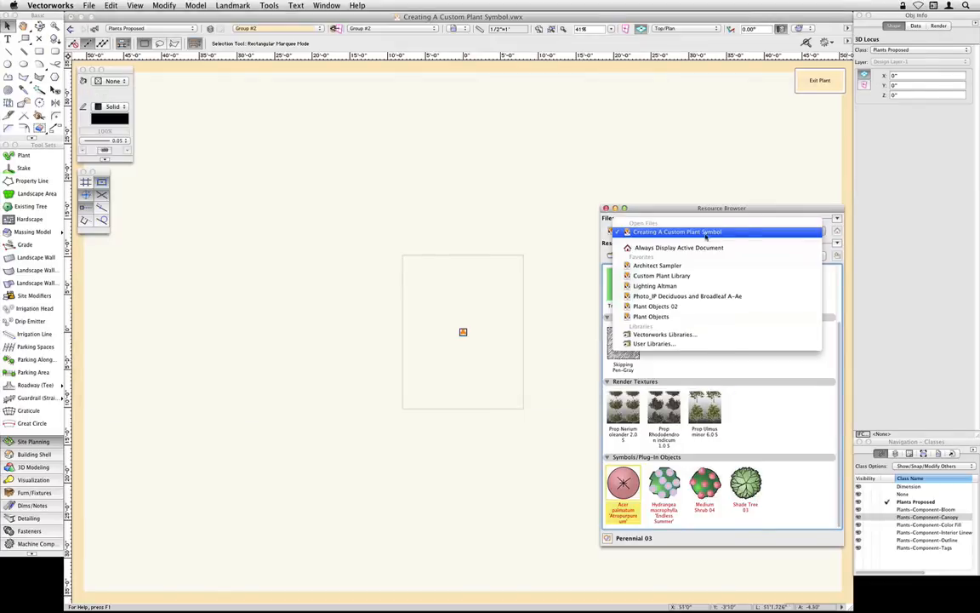
pyautogui.click(754, 297)
pyautogui.moveTo(841, 299); pyautogui.dragTo(843, 452)
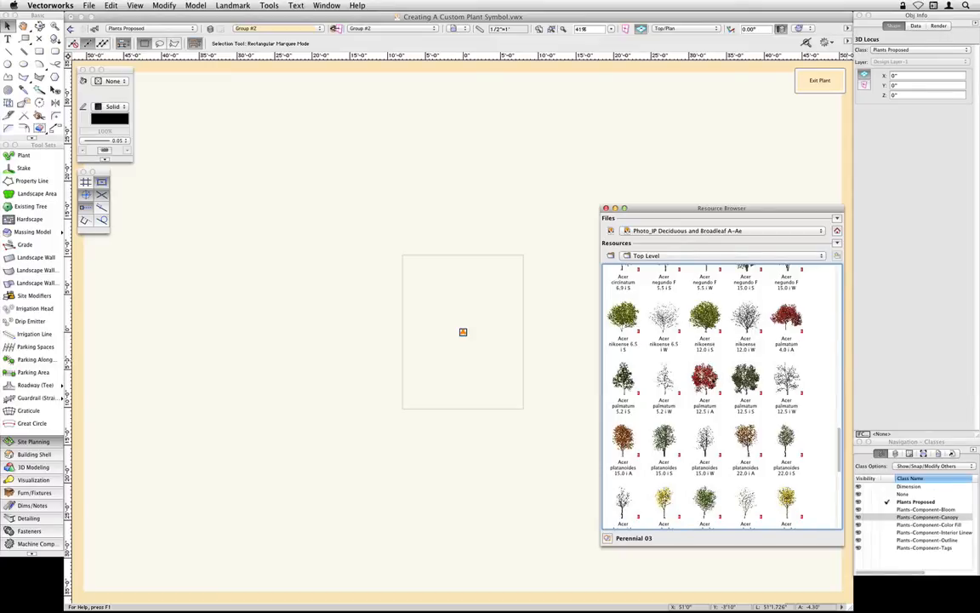
pyautogui.click(705, 382)
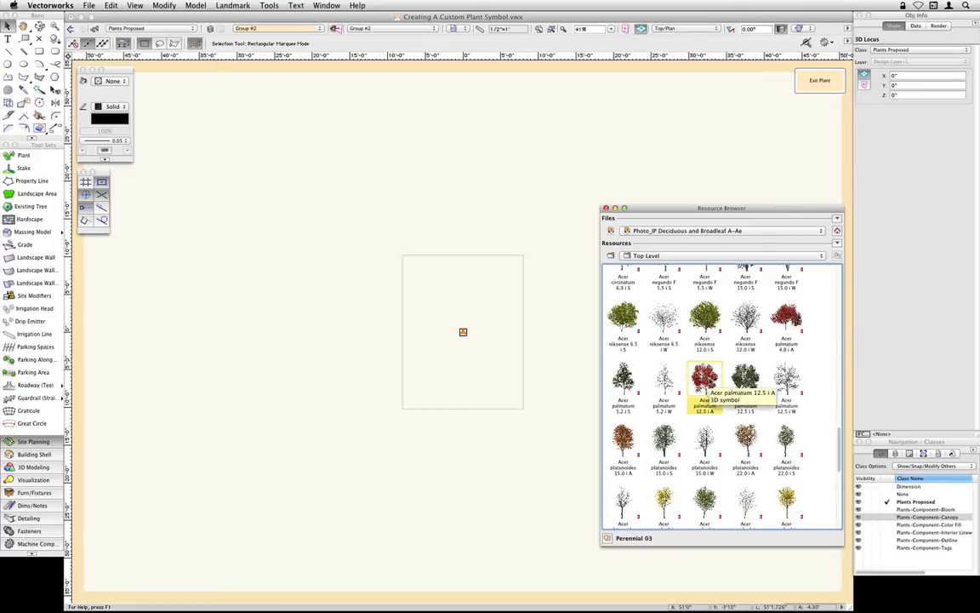
# - Insert the Acer palmatum 12.5 i A symbol at the plant's 3D locus and exit the plant's editing mode
pyautogui.doubleClick(705, 382)
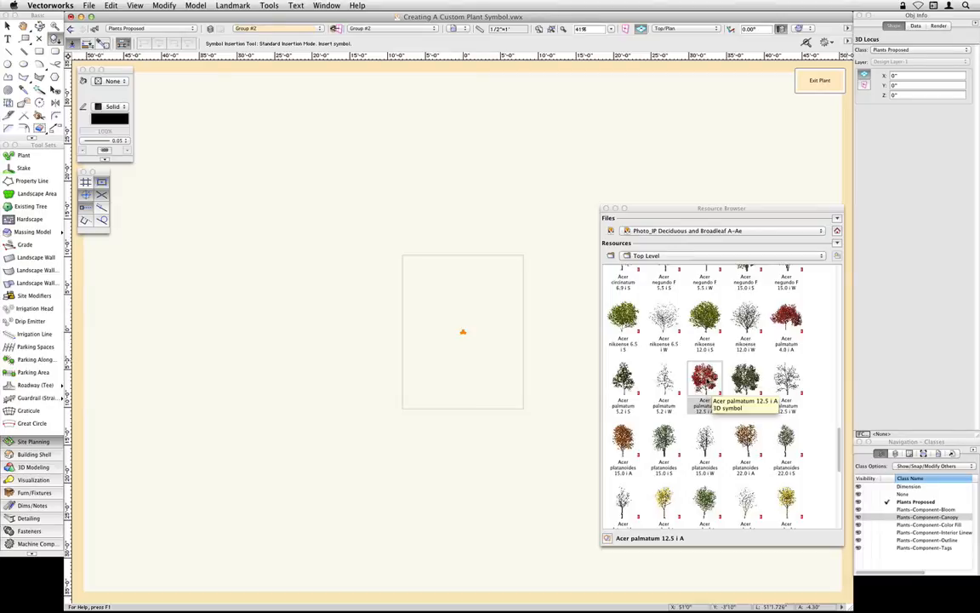
pyautogui.click(462, 332)
pyautogui.click(470, 366)
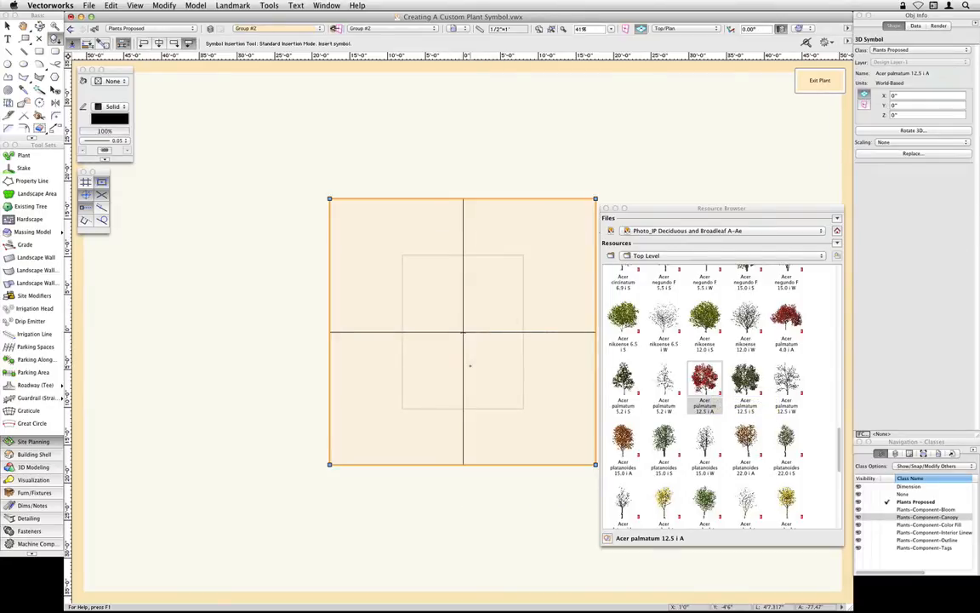
pyautogui.press('x')
pyautogui.click(818, 81)
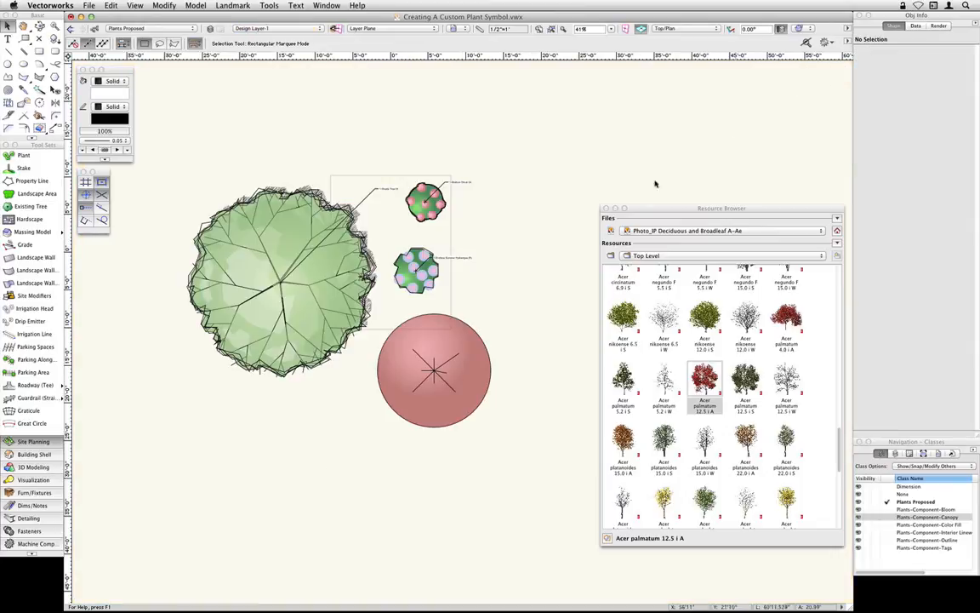
# - Examine the plants' 3D components in a Right Isometric OpenGL view and return to Top/Plan
pyautogui.click(680, 28)
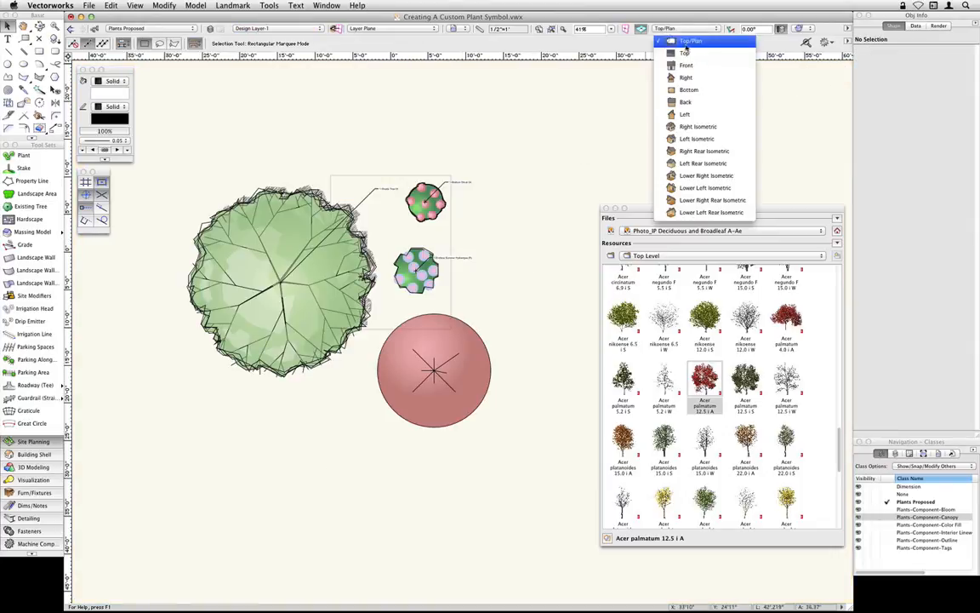
pyautogui.click(698, 127)
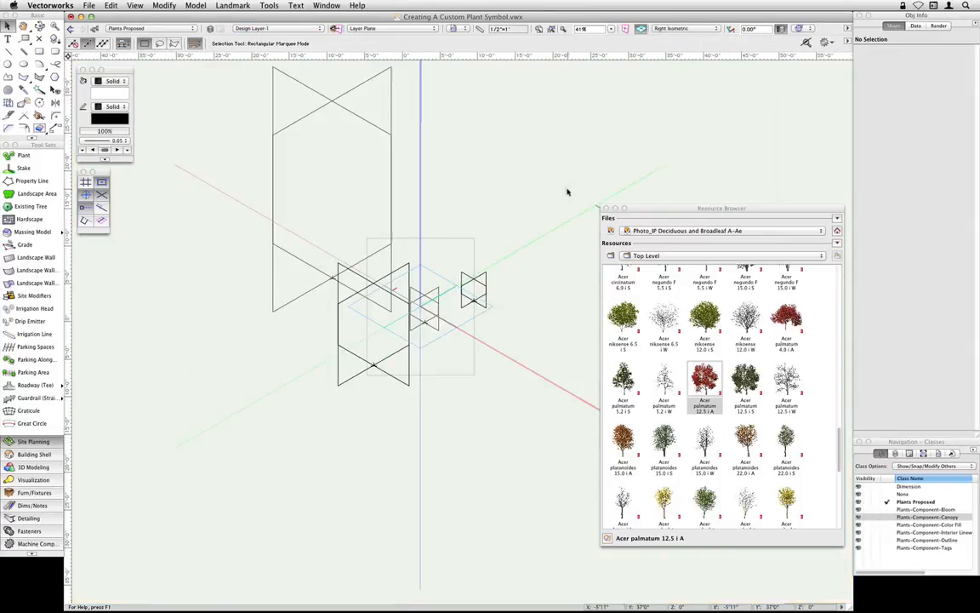
pyautogui.click(800, 28)
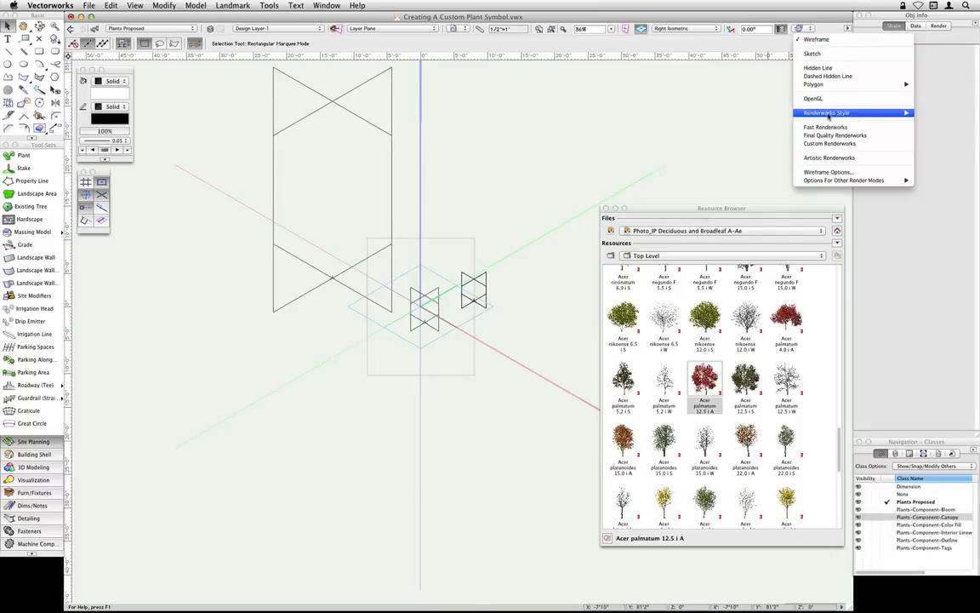
pyautogui.click(827, 98)
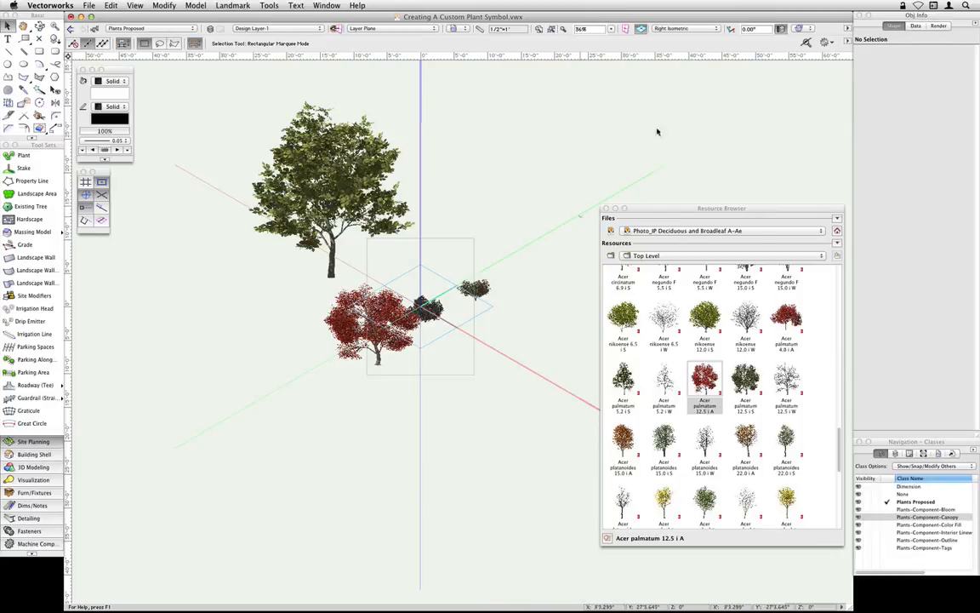
pyautogui.click(702, 29)
pyautogui.click(704, 42)
# - Return the Resource Browser to the Creating A Custom Plant Symbol file and look over the list of available files
pyautogui.click(837, 231)
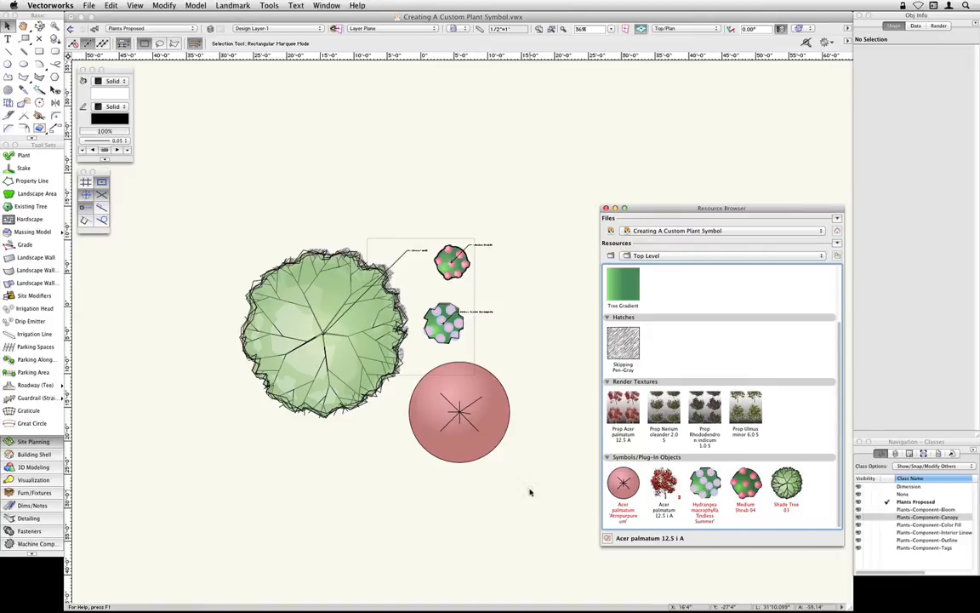
pyautogui.click(710, 232)
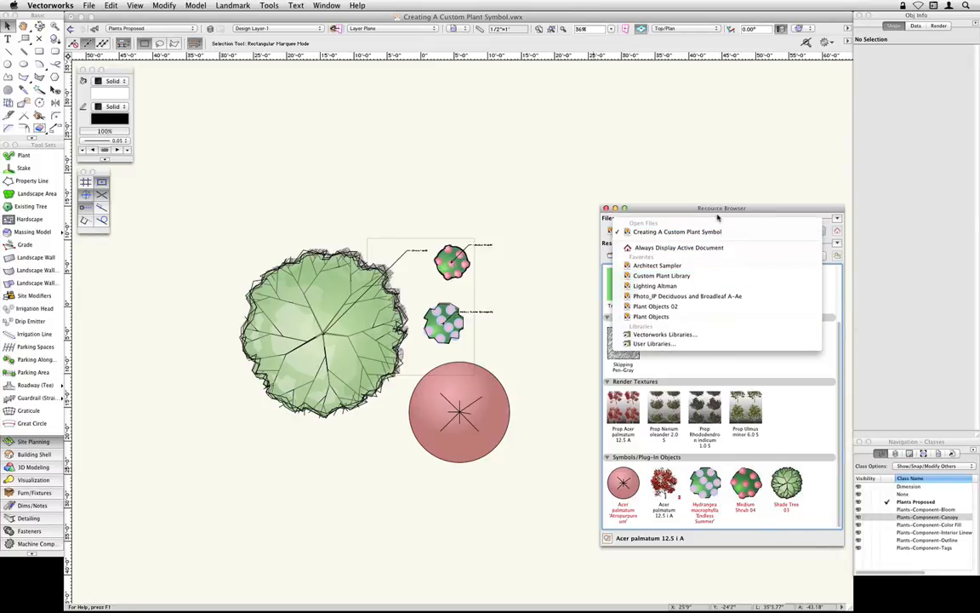
pyautogui.click(647, 196)
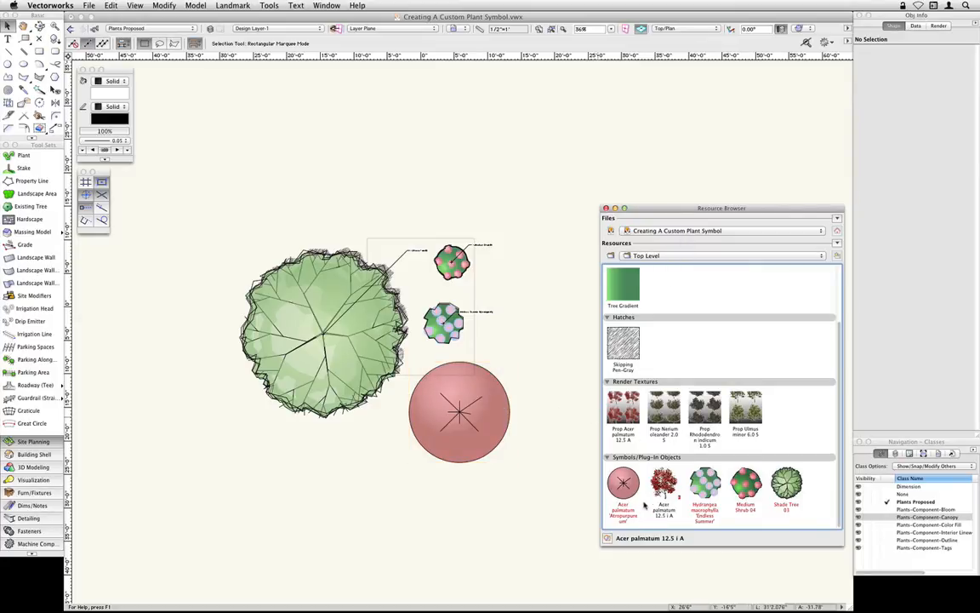
# - Export the Hydrangea macrophylla 'Endless Summer' plant to Custom Plant Library.vwx on the Desktop
pyautogui.click(707, 489)
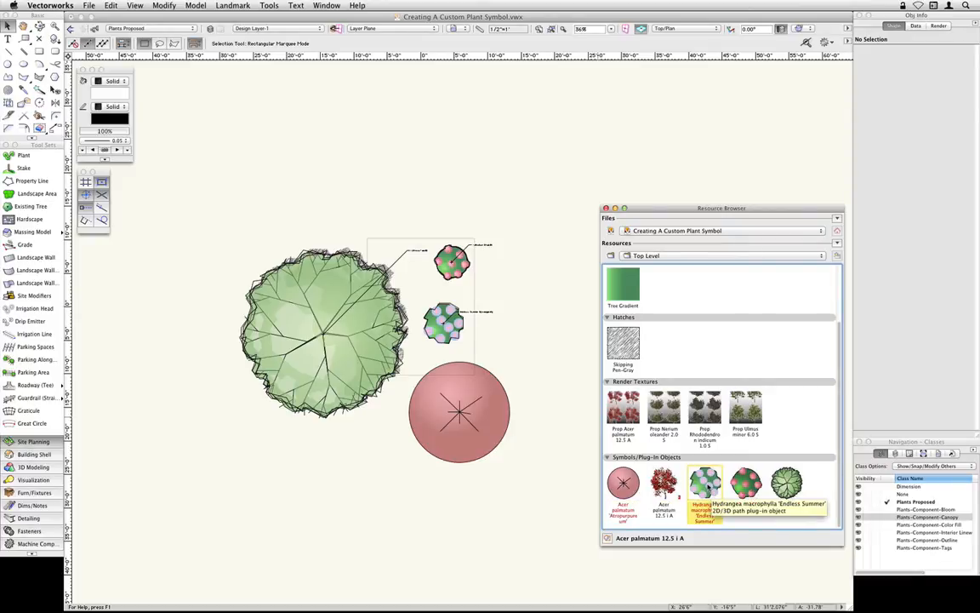
pyautogui.rightClick(714, 476)
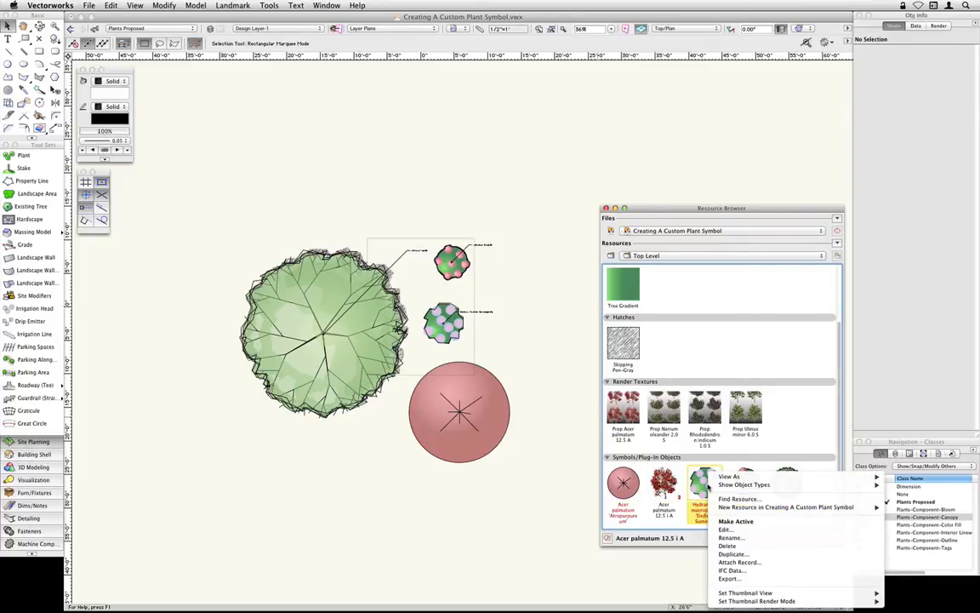
pyautogui.click(732, 579)
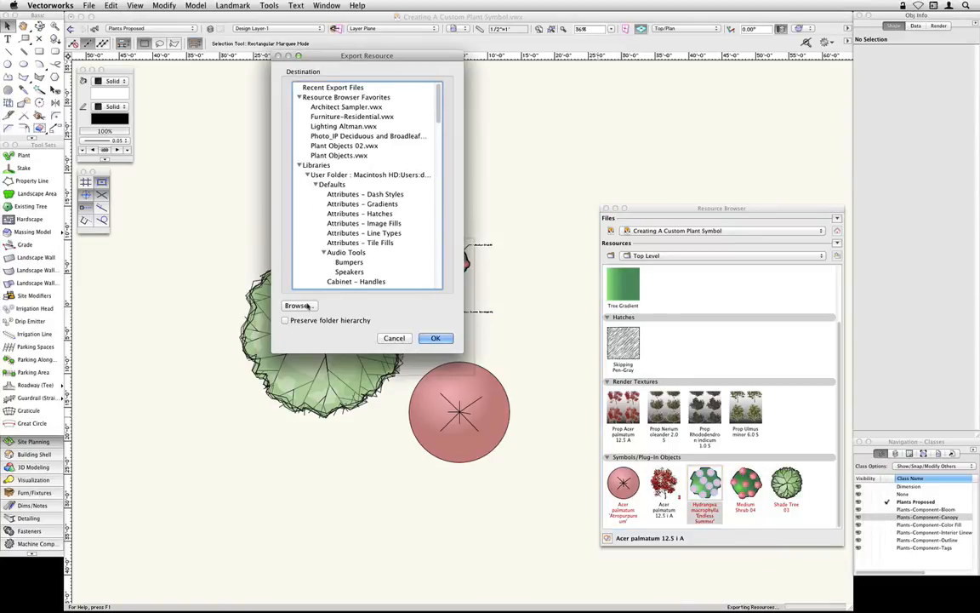
pyautogui.click(298, 306)
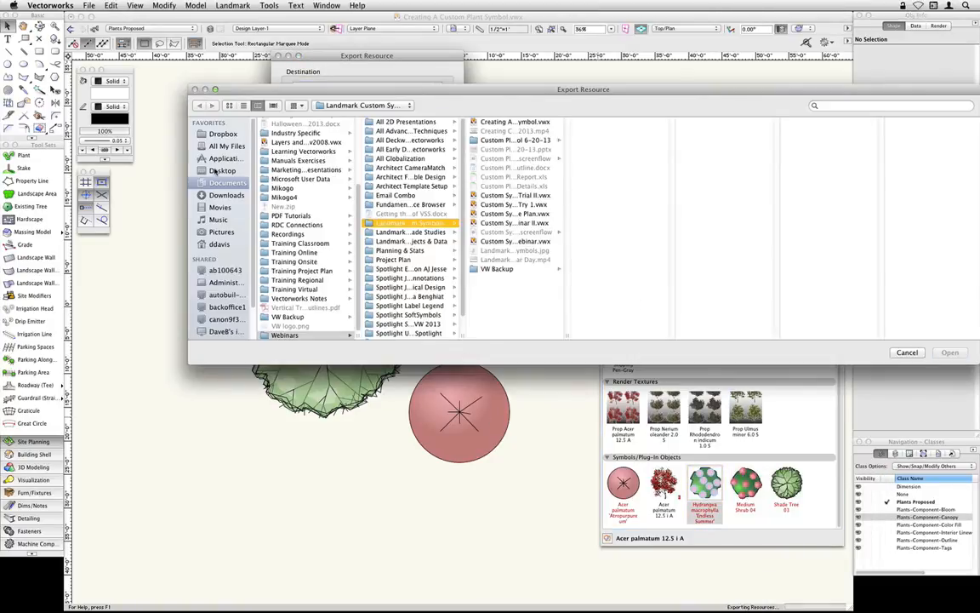
pyautogui.click(218, 170)
pyautogui.click(294, 130)
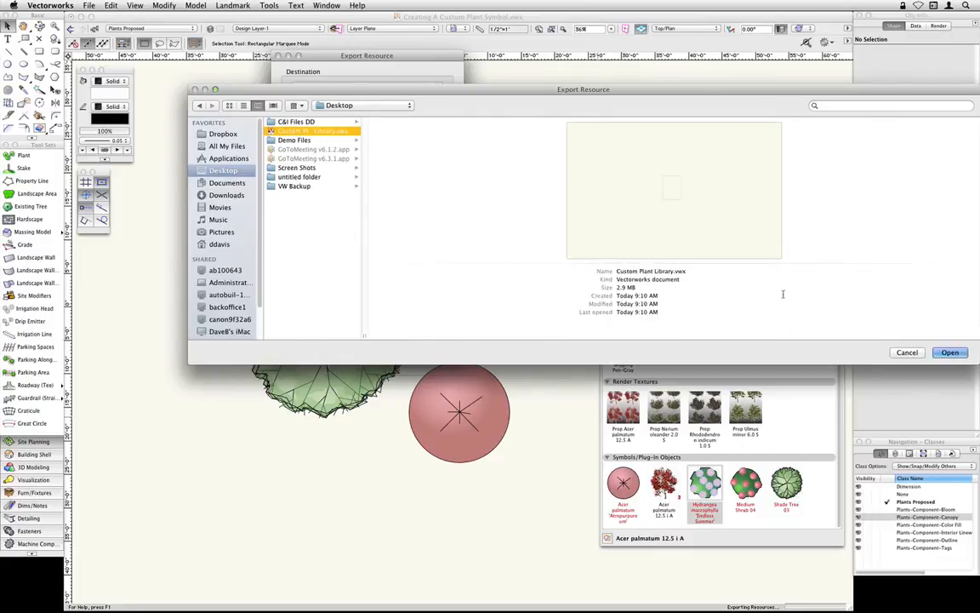
pyautogui.click(950, 353)
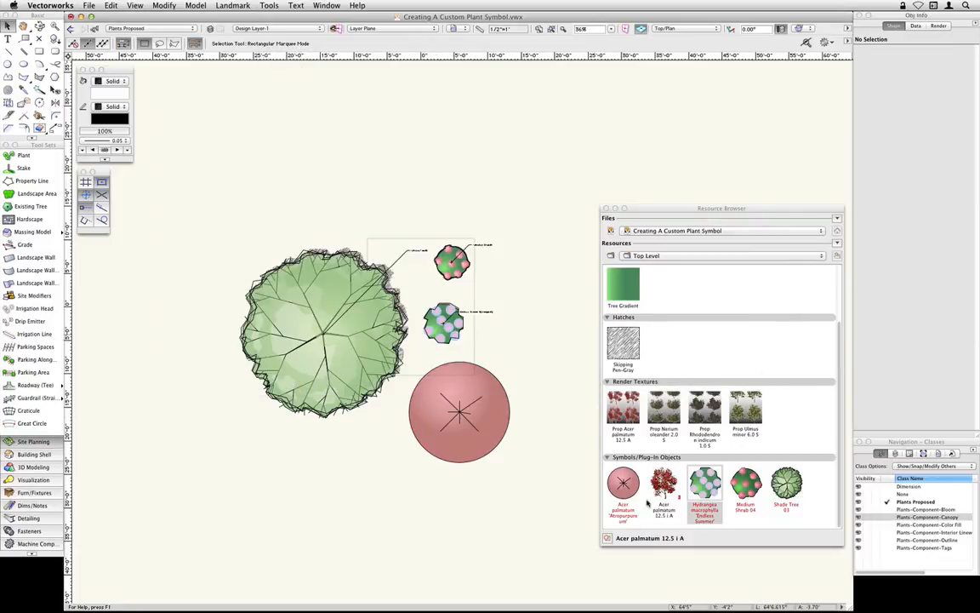
# - Export the Acer palmatum 'Atropurpureum' plant to Custom Plant Library.vwx on the Desktop
pyautogui.click(623, 482)
pyautogui.rightClick(622, 473)
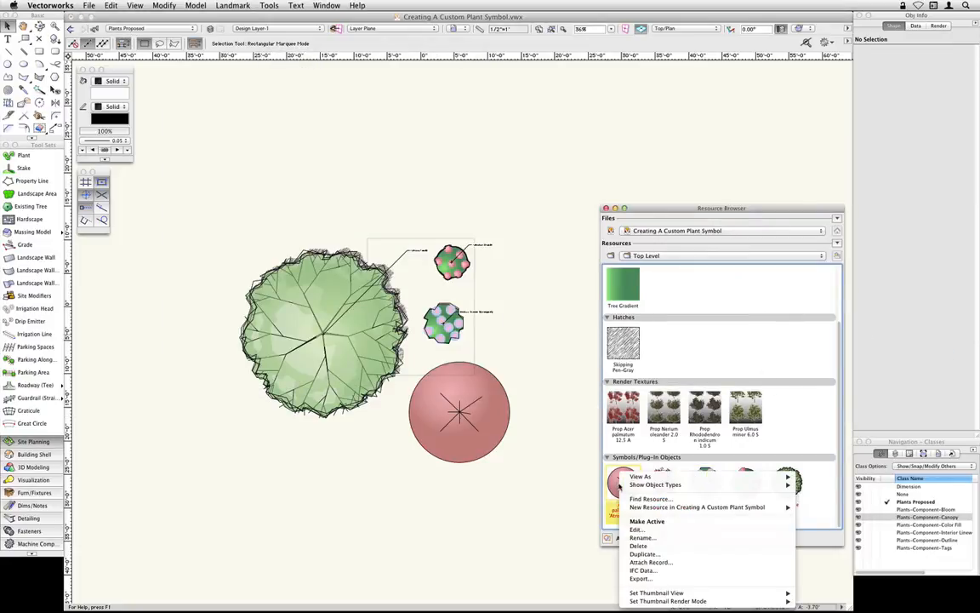
pyautogui.click(656, 581)
pyautogui.click(262, 304)
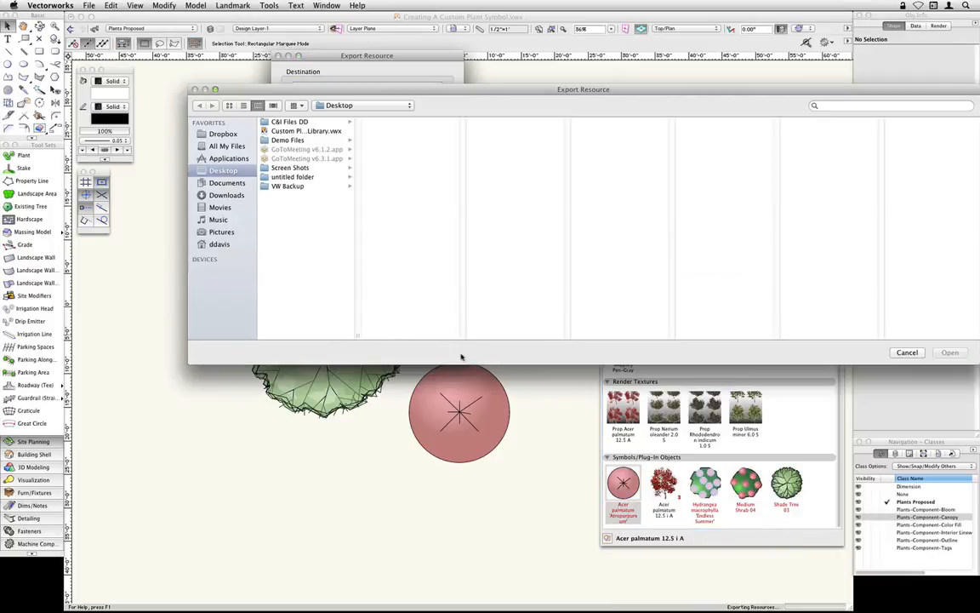
pyautogui.click(290, 129)
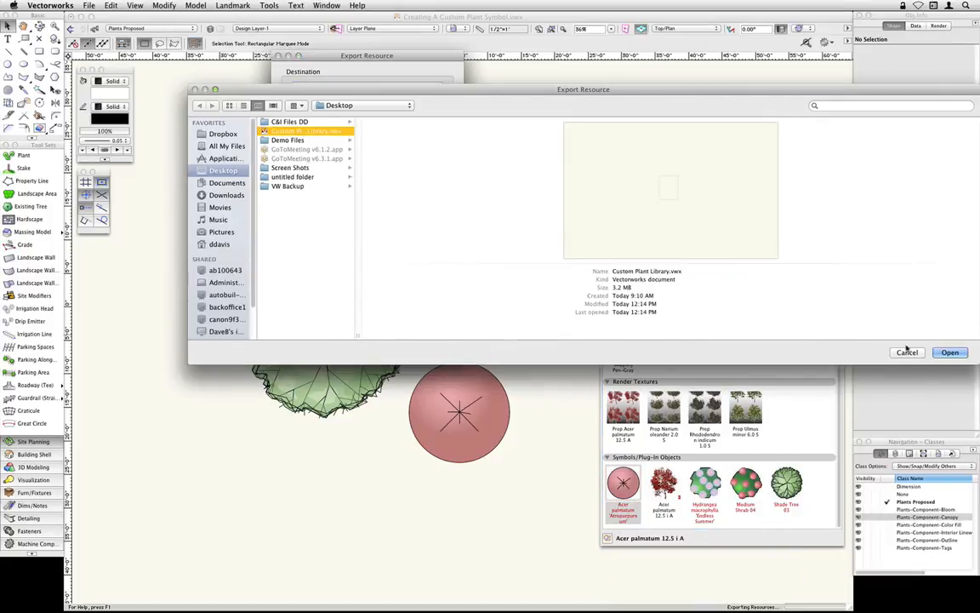
pyautogui.click(949, 351)
# - Look through the Custom Plant Library's resources for the exported plants and return the Resource Browser to the Creating A Custom Plant Symbol file
pyautogui.click(723, 230)
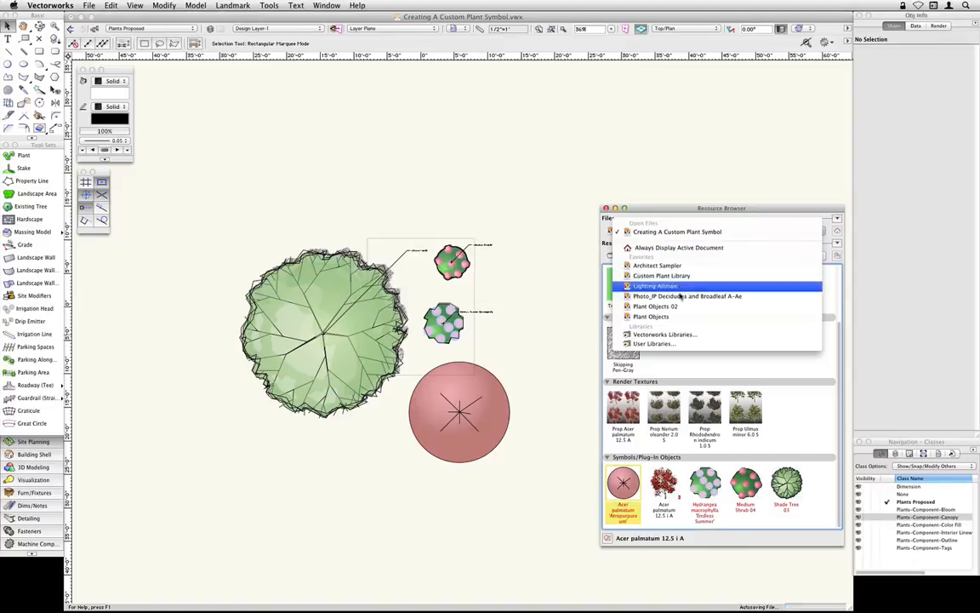
pyautogui.click(682, 277)
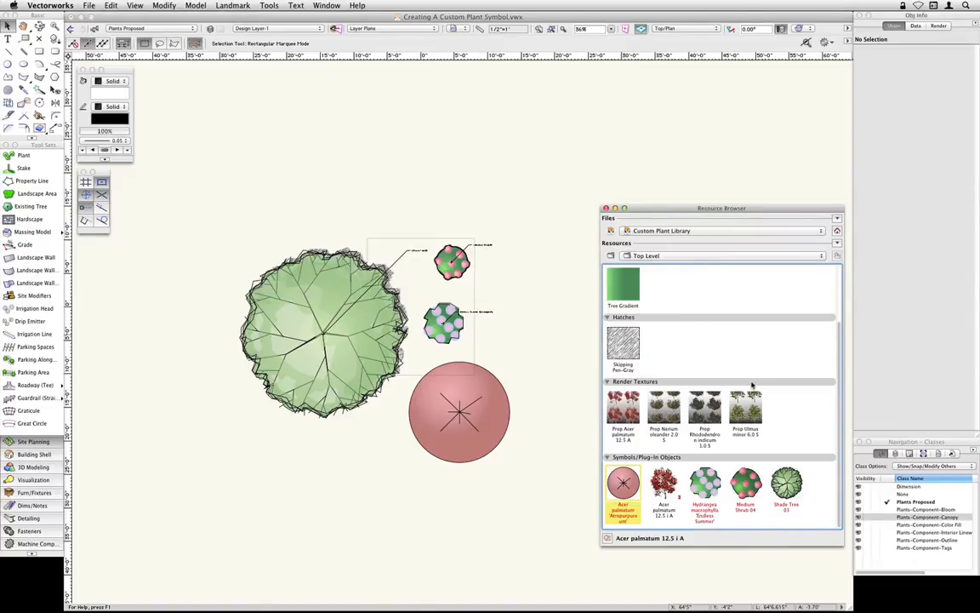
pyautogui.scroll(-3, 769, 380)
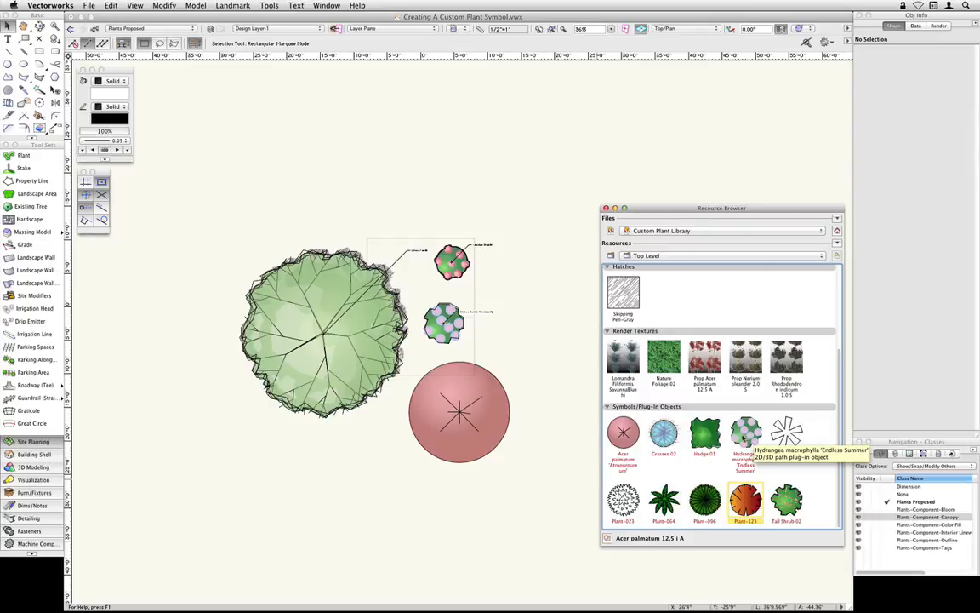
pyautogui.scroll(5, 743, 426)
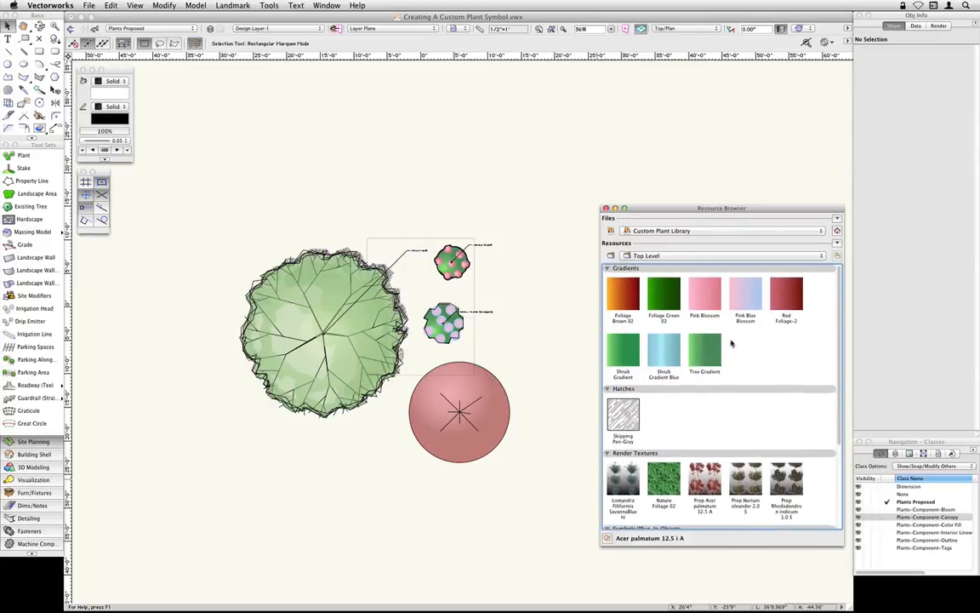
pyautogui.click(837, 231)
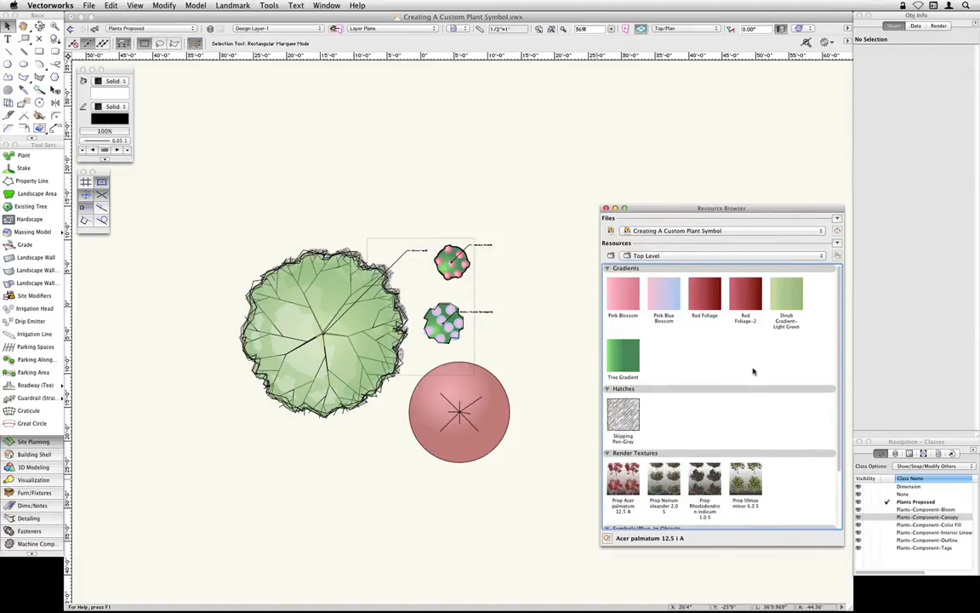
pyautogui.scroll(-3, 753, 371)
# - Delete the untagged Acer palmatum 'Atropurpureum' plant below the hydrangea in the drawing
pyautogui.click(471, 436)
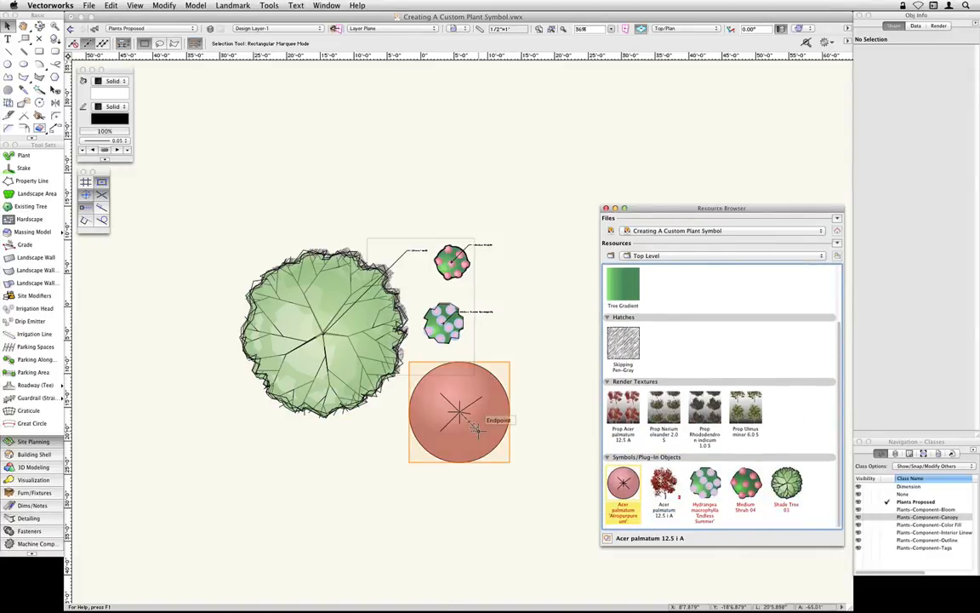
pyautogui.click(477, 430)
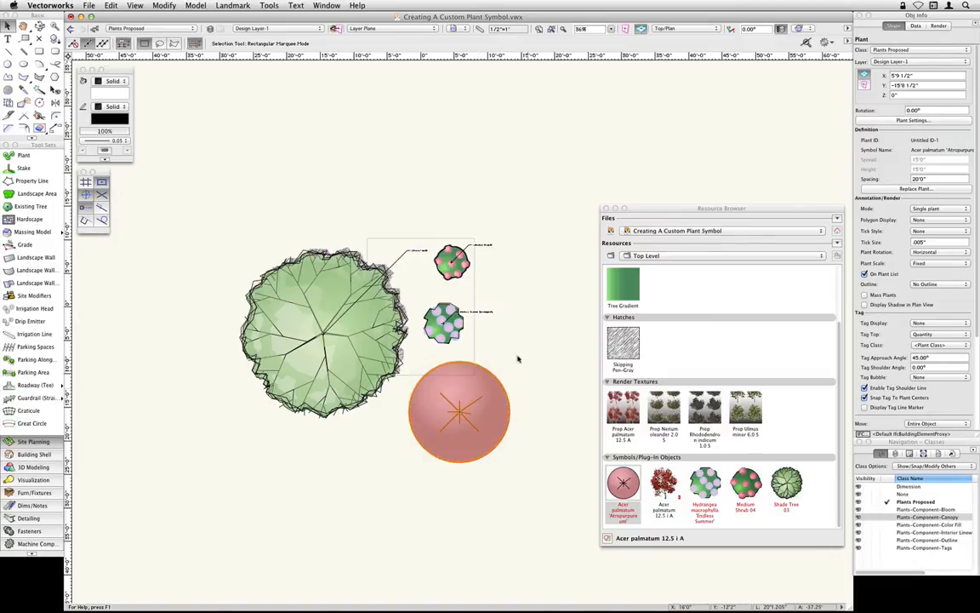
pyautogui.click(443, 306)
pyautogui.scroll(3, 466, 313)
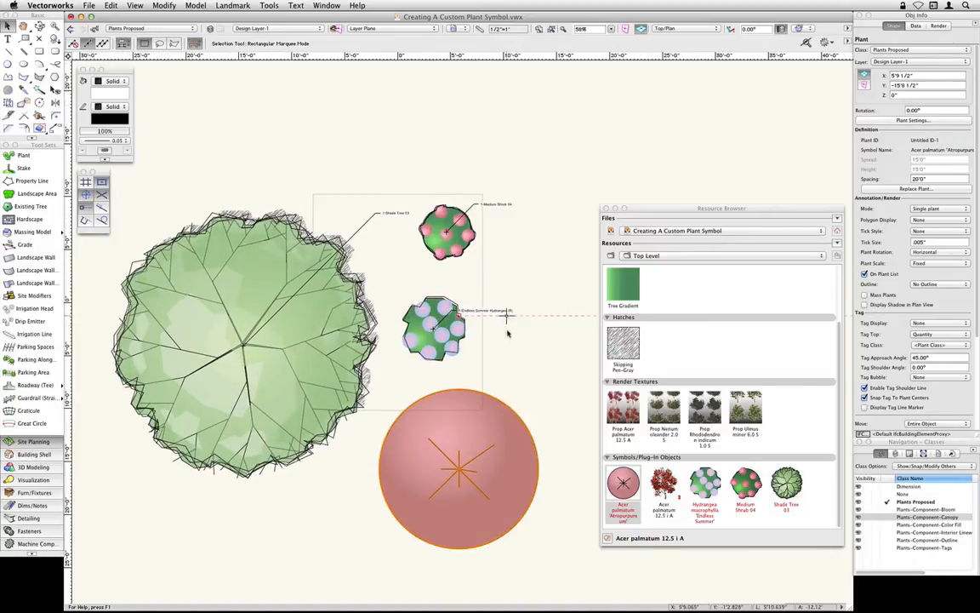
pyautogui.click(505, 422)
pyautogui.press('Delete')
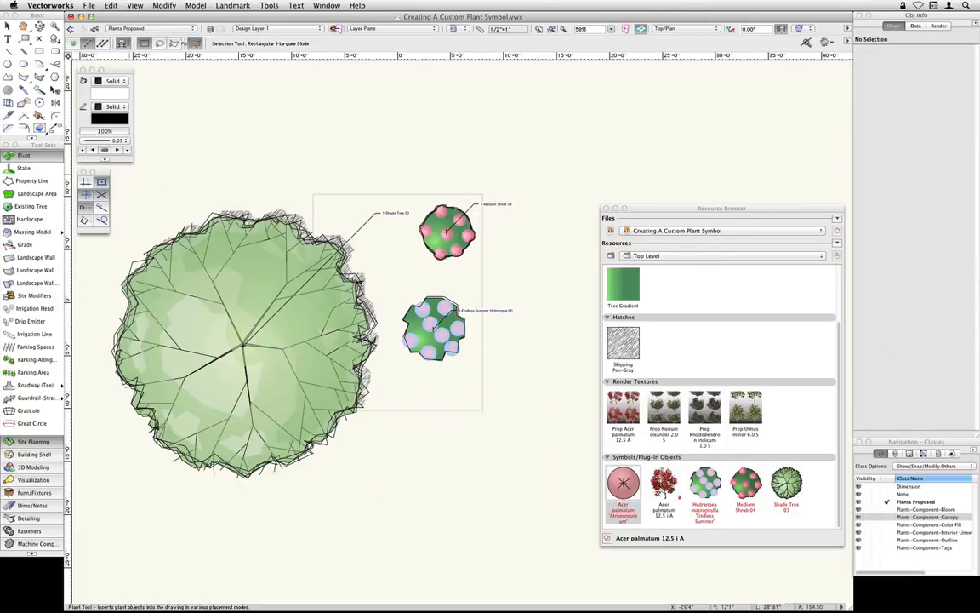
# - Place a single Acer palmatum 'Atropurpureum' below the hydrangea with the Plant tool, choosing it as the plant definition, and deselect it
pyautogui.click(24, 155)
pyautogui.click(169, 43)
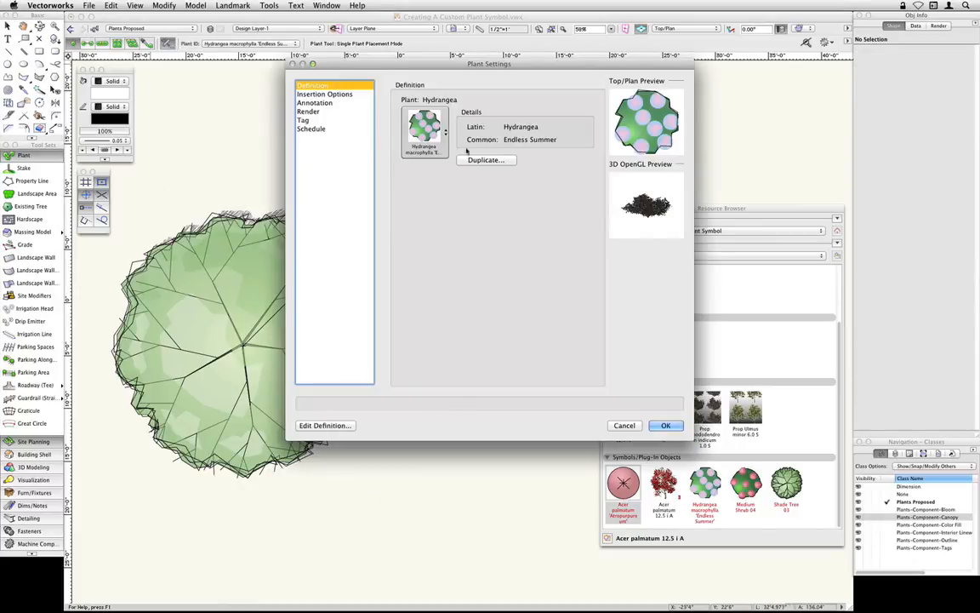
pyautogui.click(423, 129)
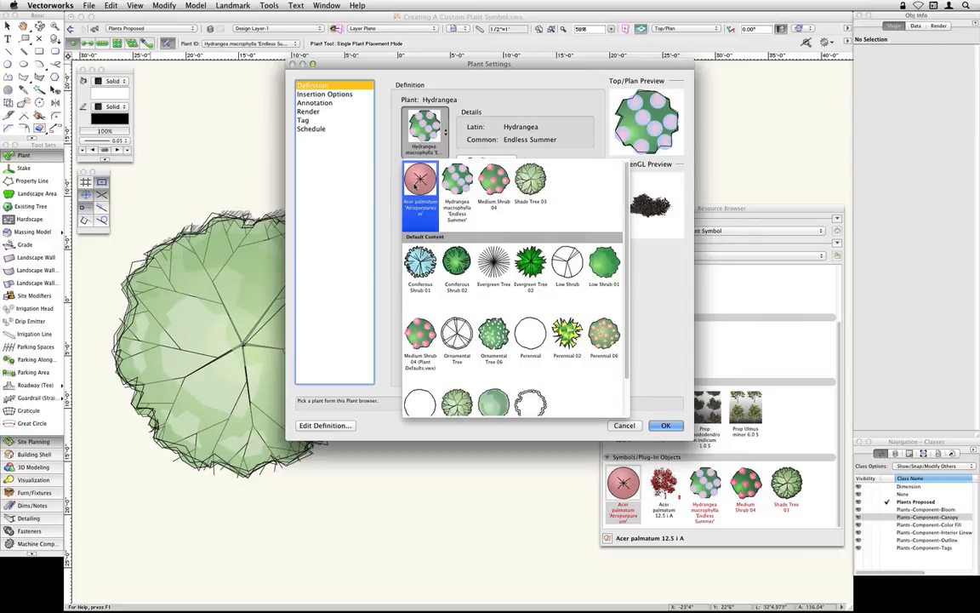
pyautogui.click(418, 180)
pyautogui.click(665, 424)
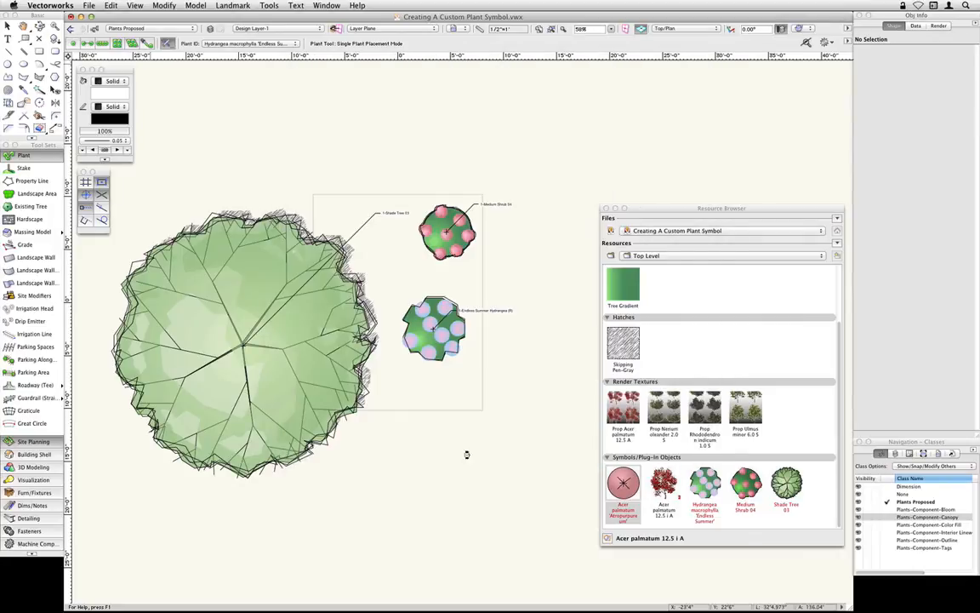
pyautogui.click(449, 470)
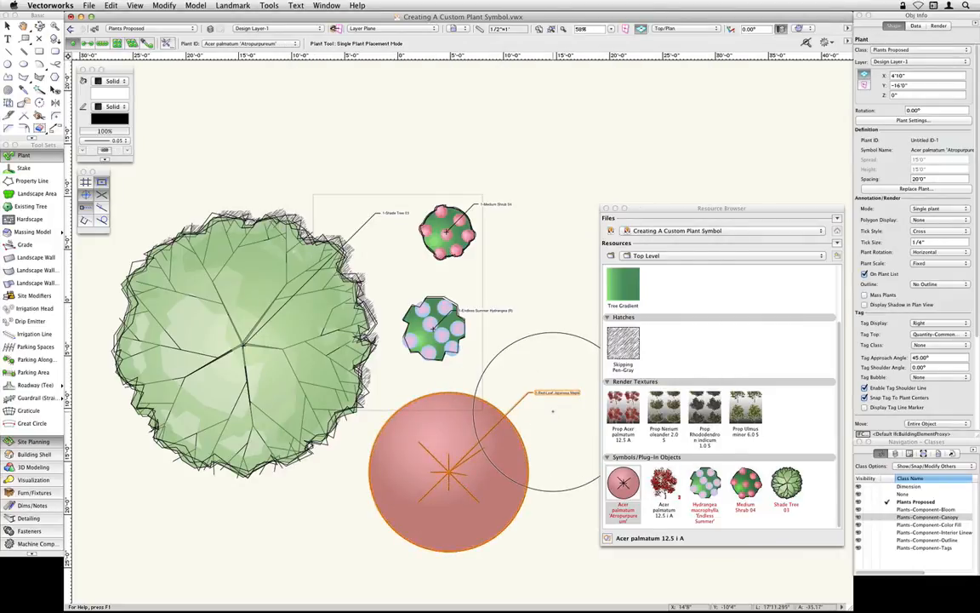
pyautogui.press('x')
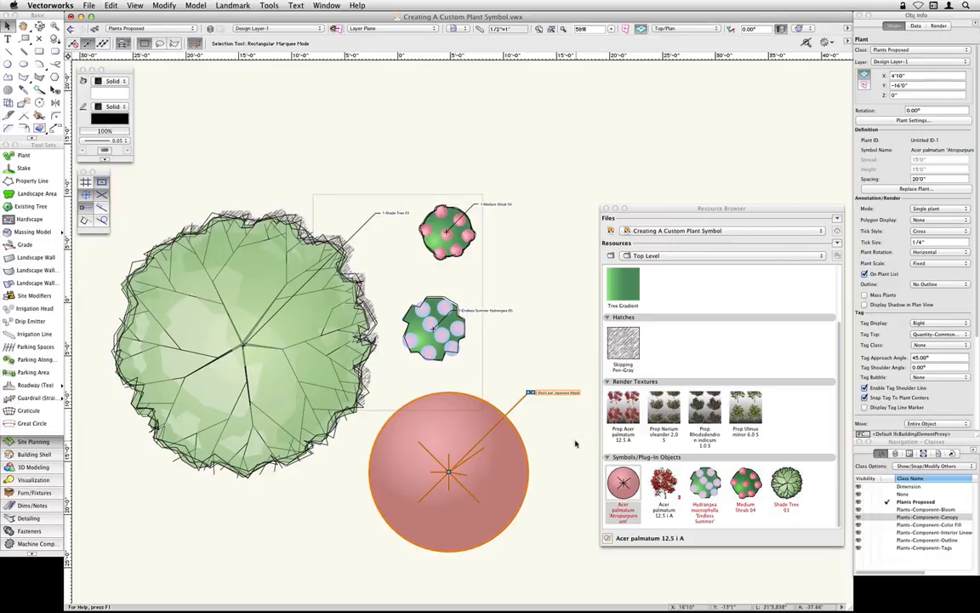
pyautogui.moveTo(576, 444); pyautogui.dragTo(558, 426, button='middle')
pyautogui.click(549, 406)
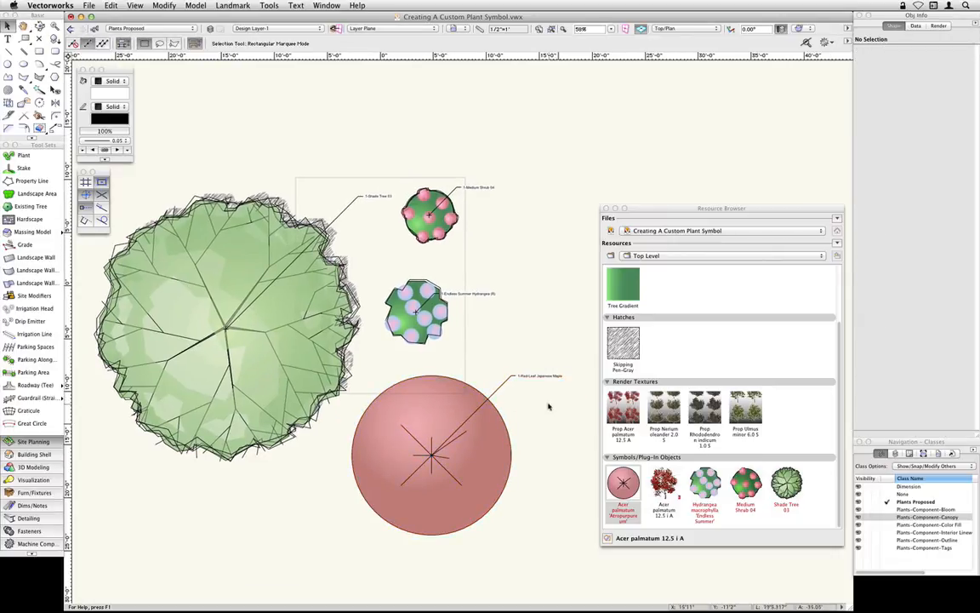